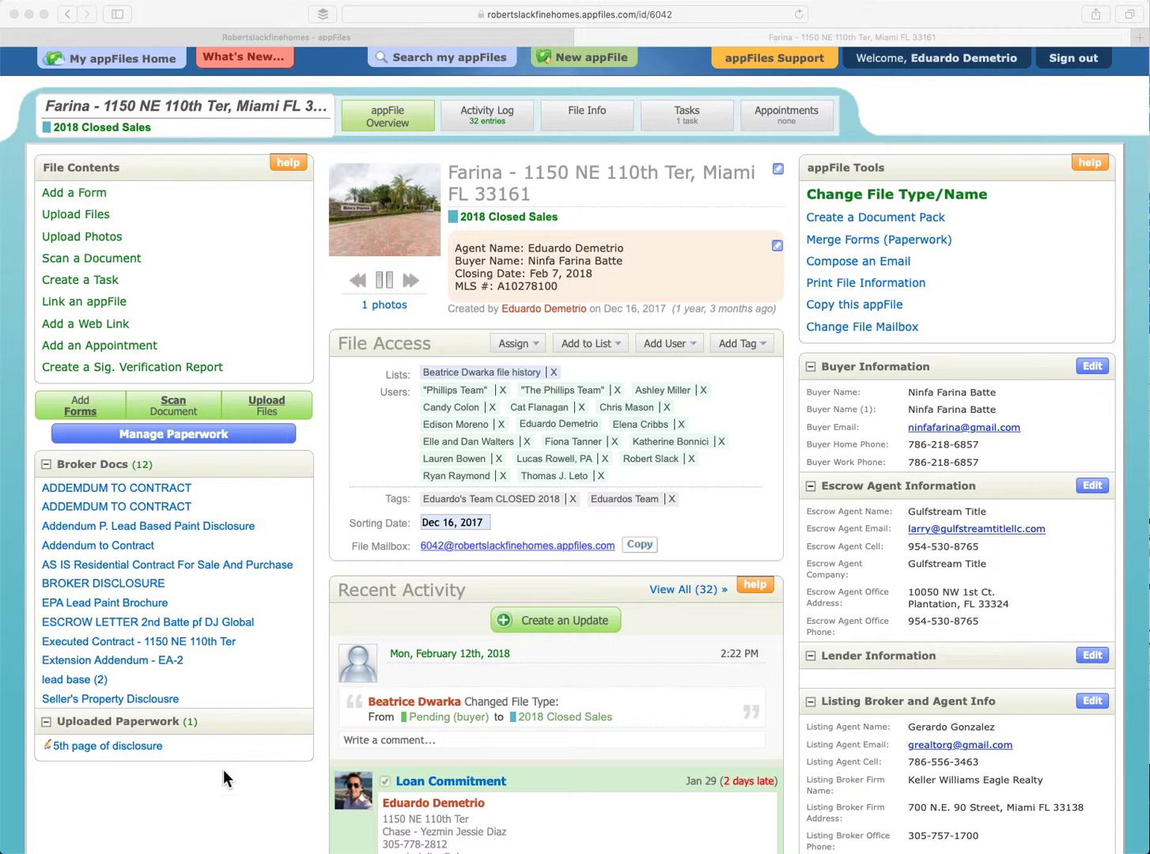
- Open the file upload dialog to look at its options, and close it without selecting any files
click(261, 405)
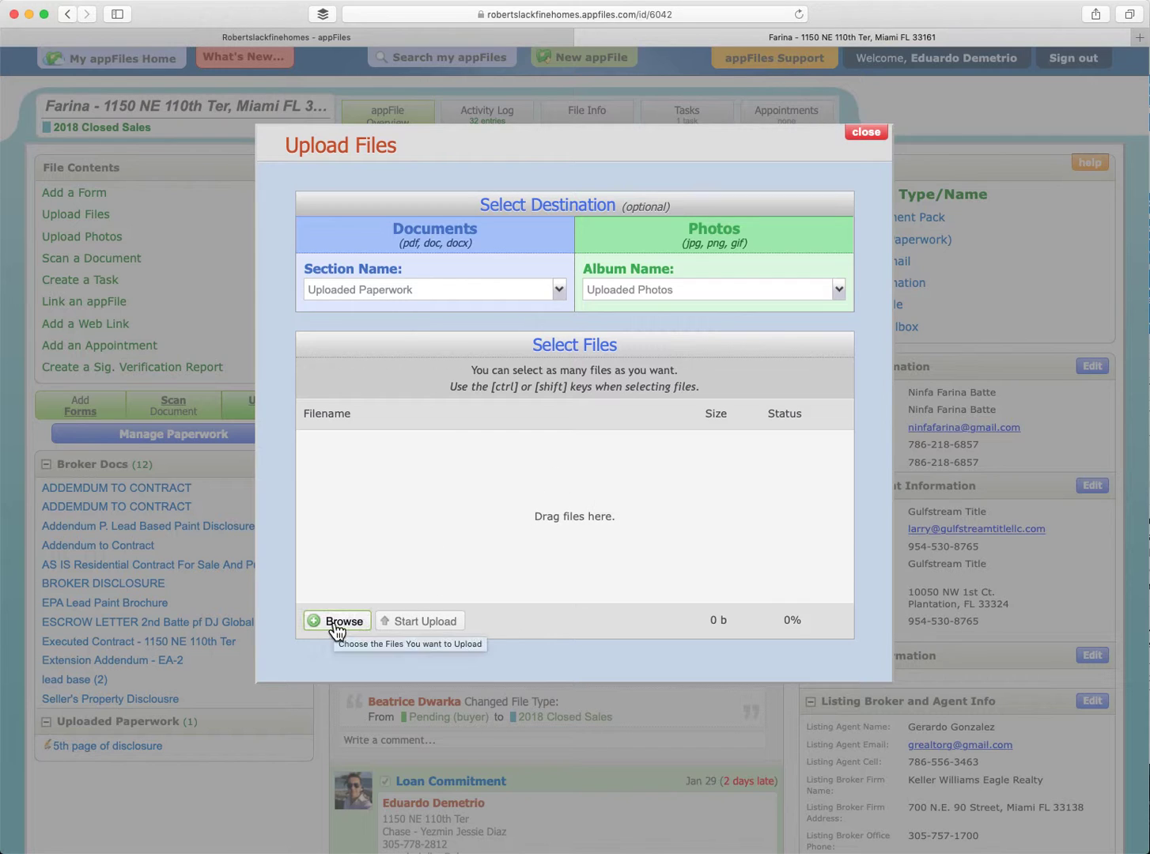
click(866, 141)
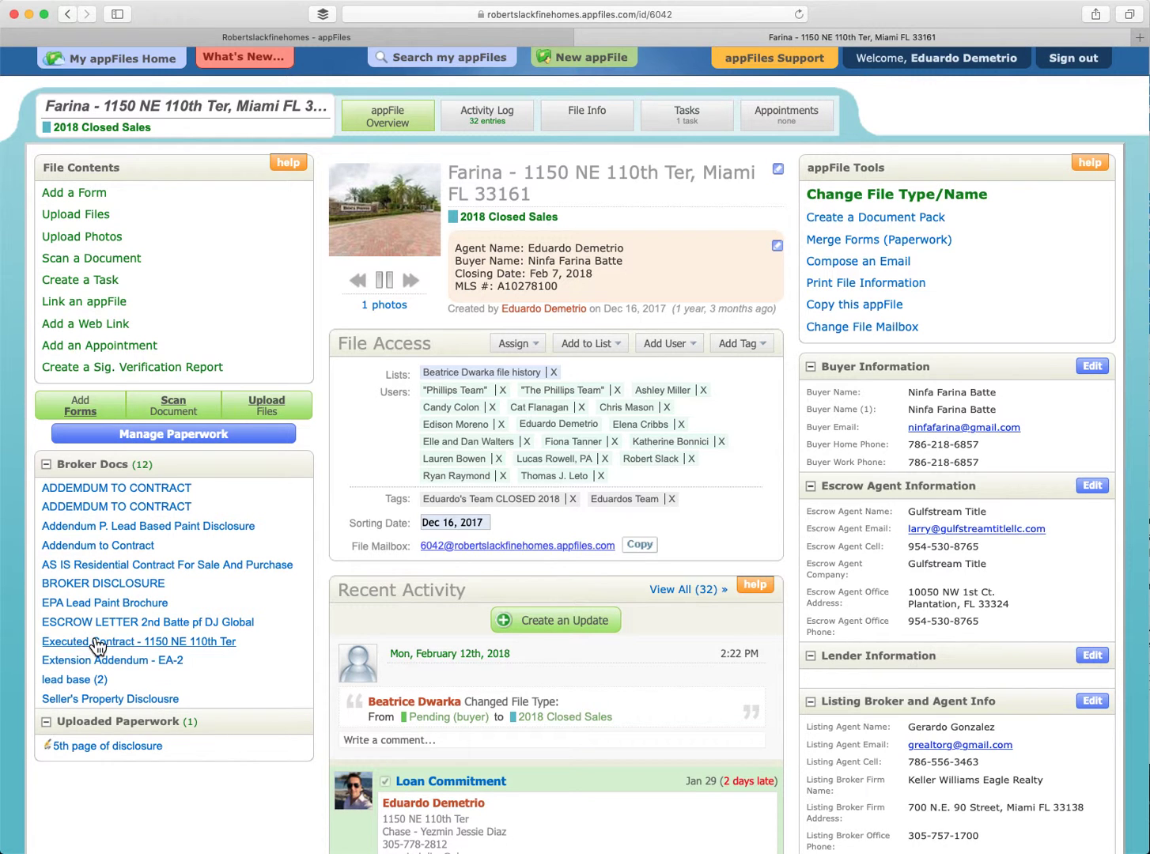
- Open the Executed Contract in Broker Docs and convert it to editable format without saving a copy of the original
click(130, 642)
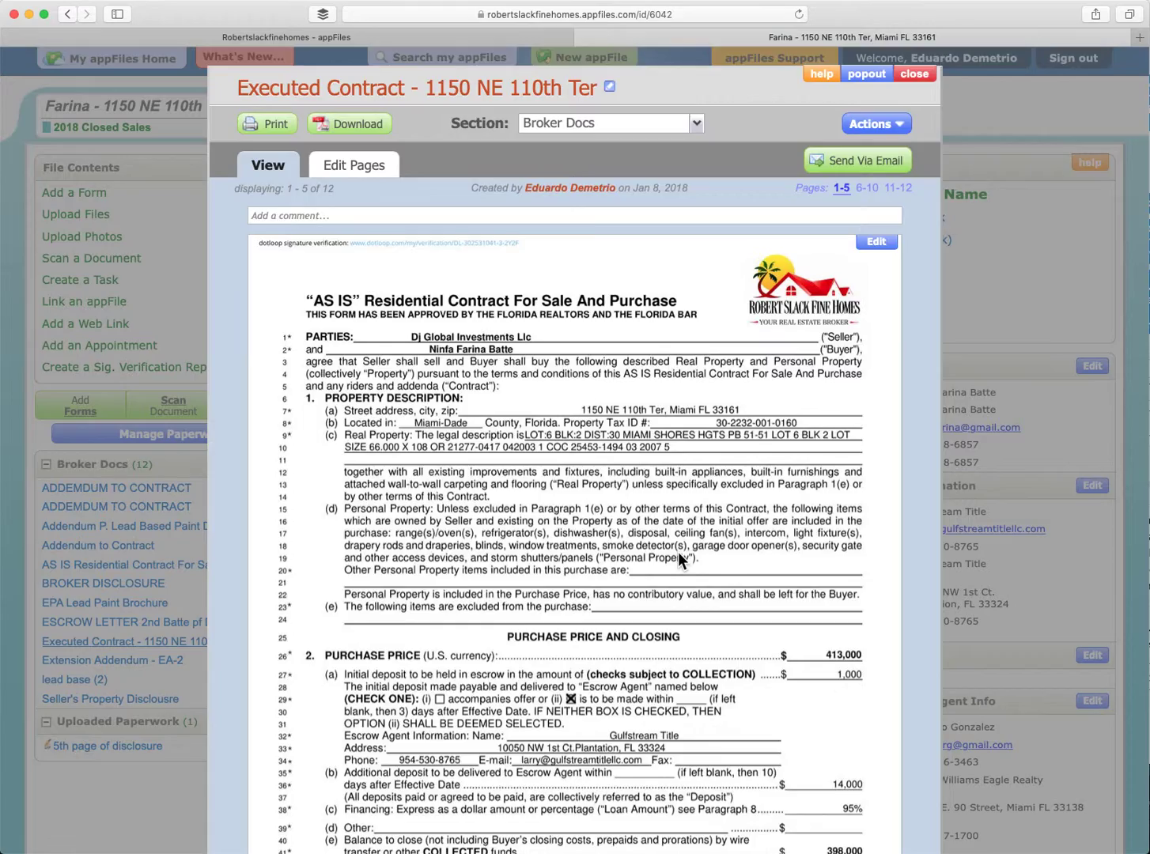
scroll(677, 554, down, 5)
scroll(677, 552, down, 1)
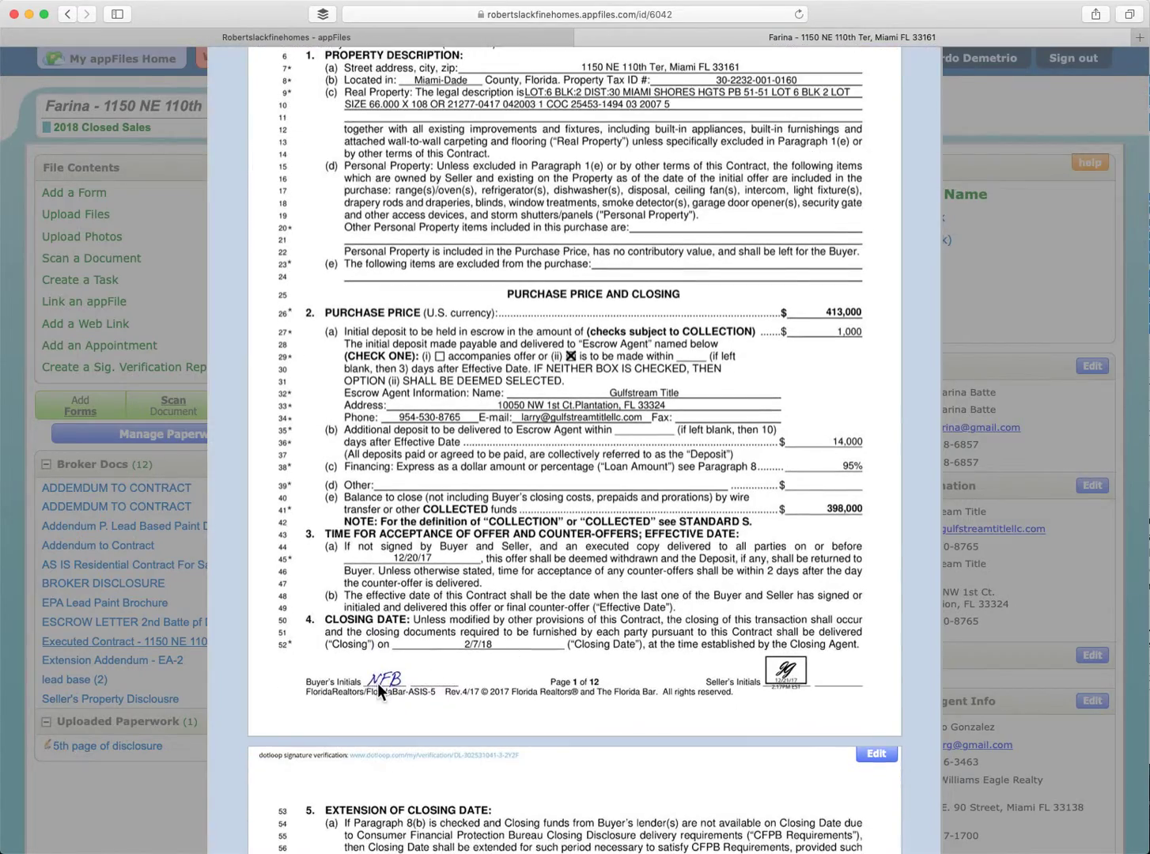
scroll(735, 614, up, 5)
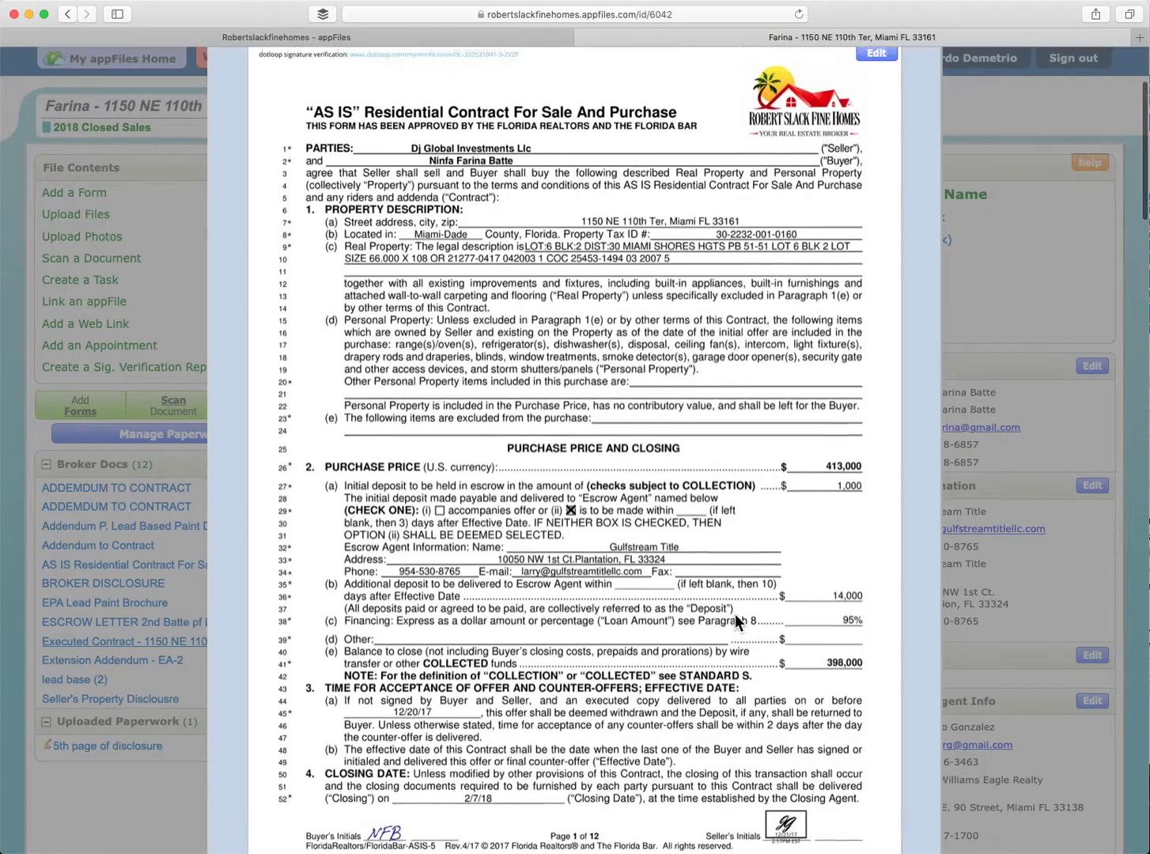
scroll(735, 614, down, 5)
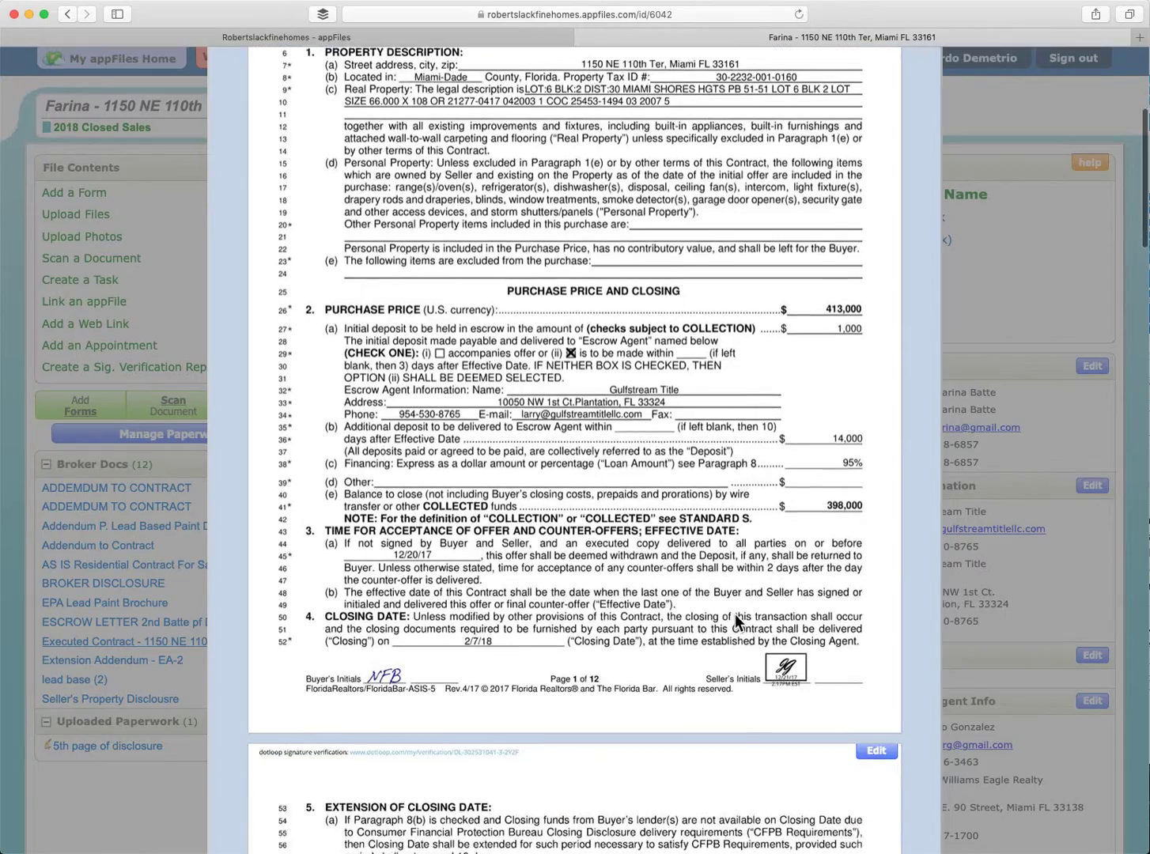
scroll(735, 614, up, 5)
scroll(735, 614, up, 2)
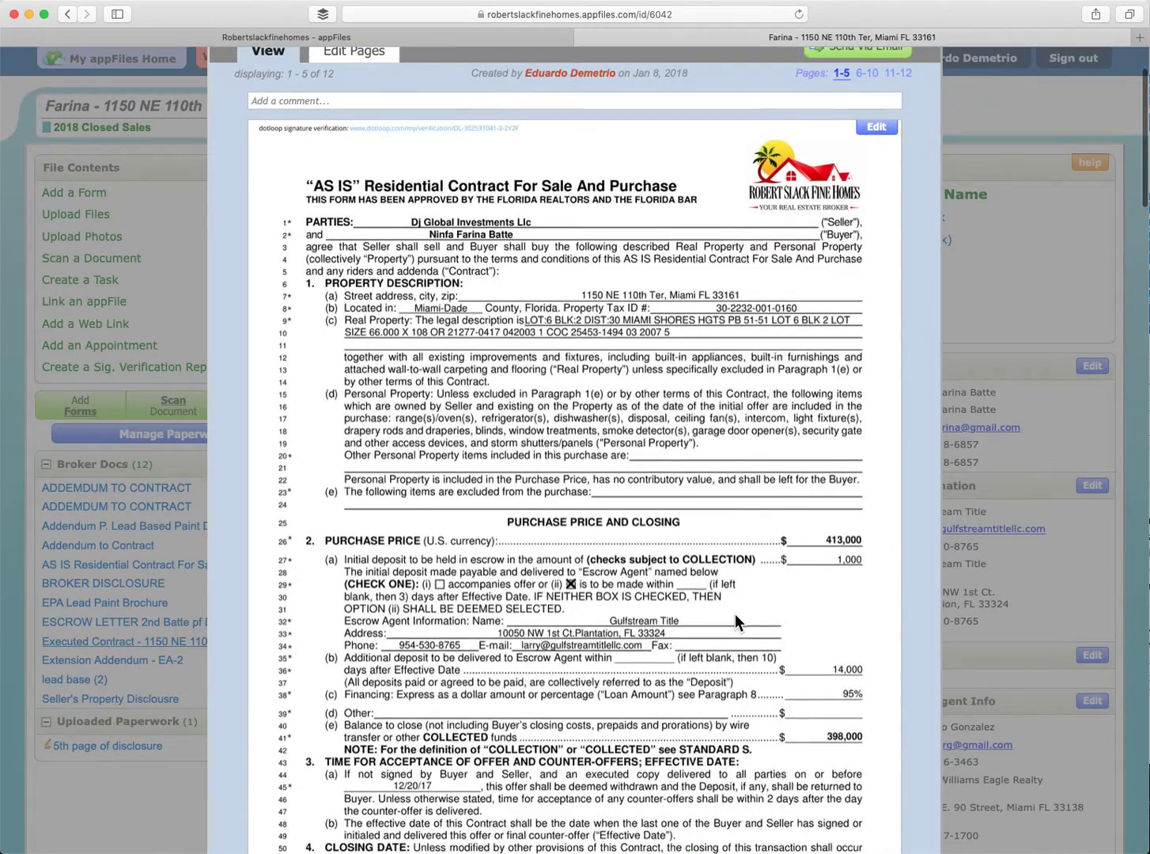
scroll(735, 614, down, 5)
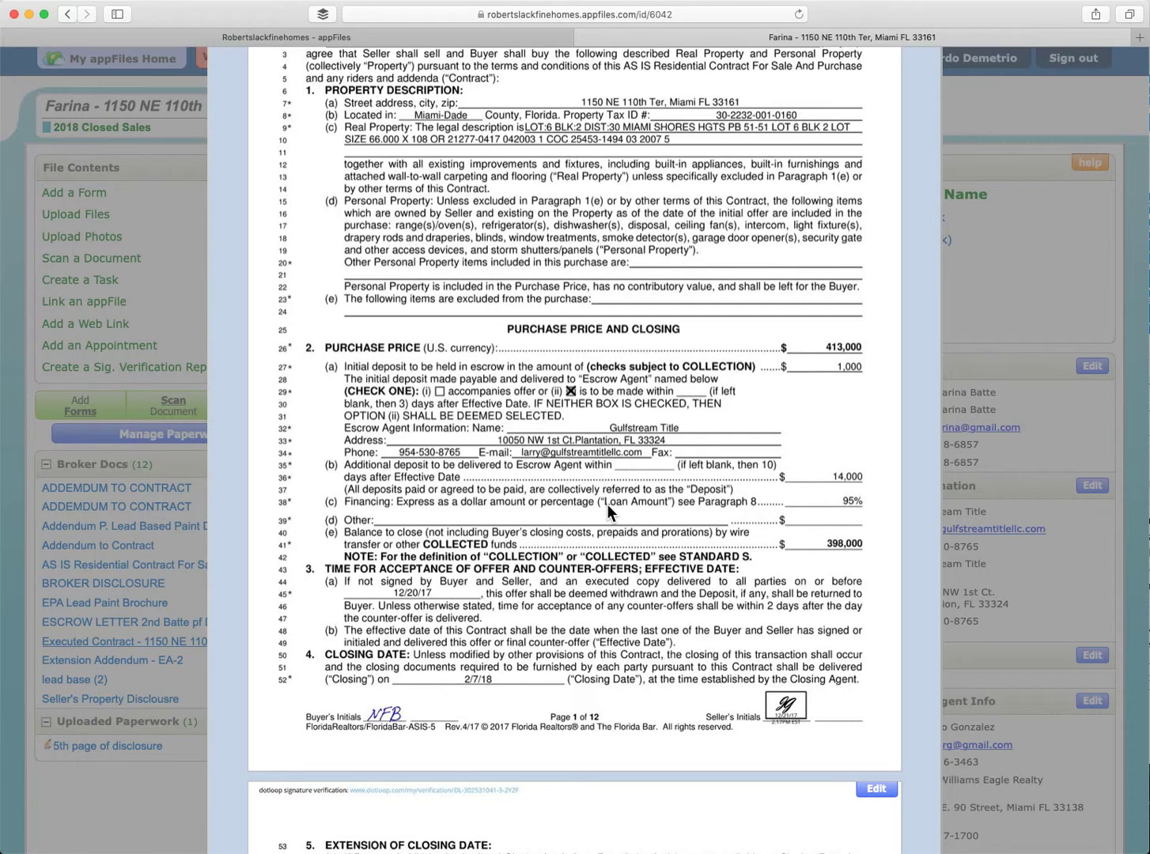
scroll(607, 504, up, 5)
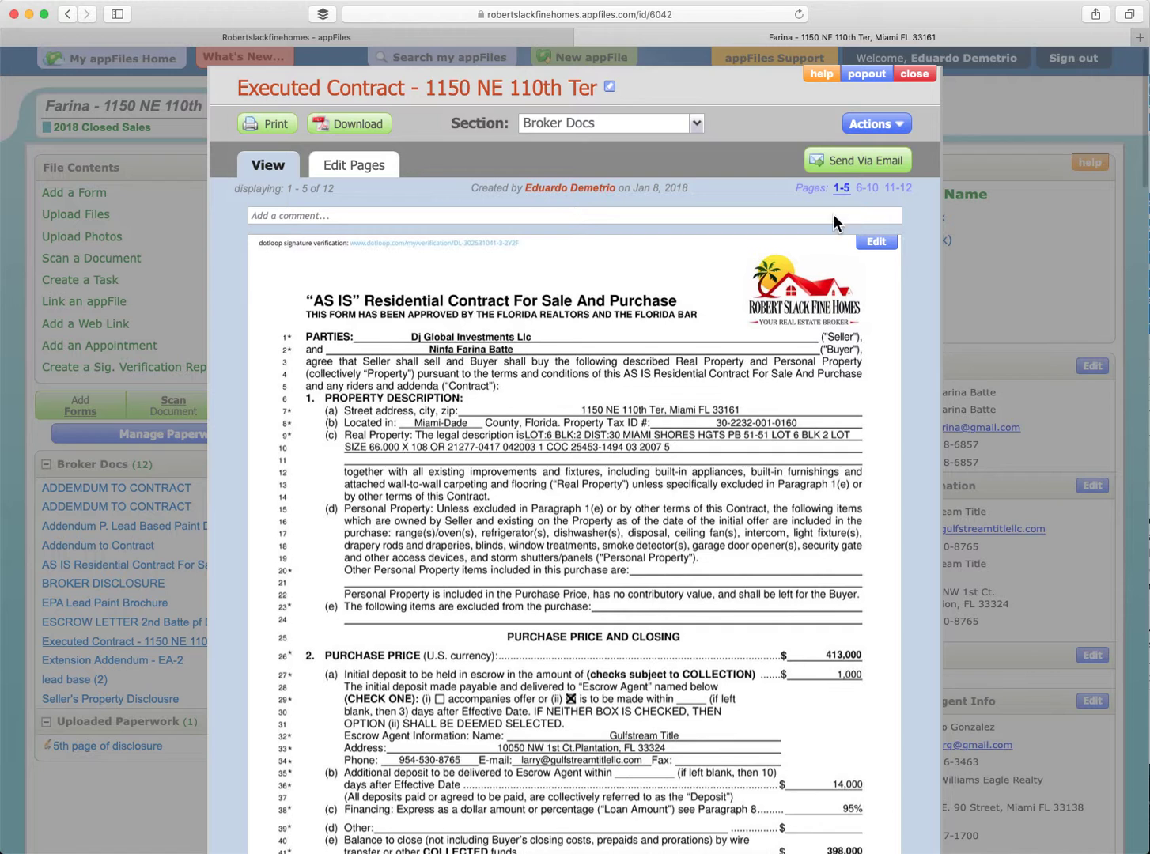
click(876, 244)
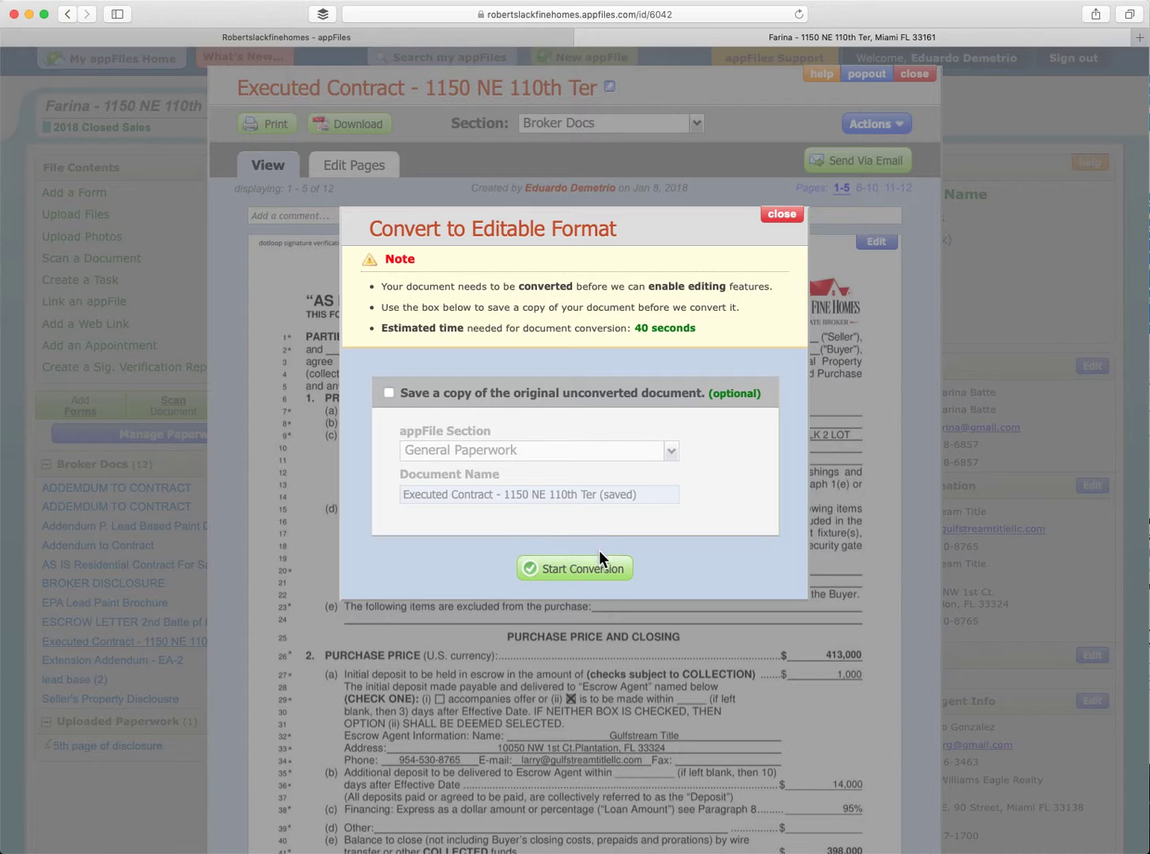
click(570, 571)
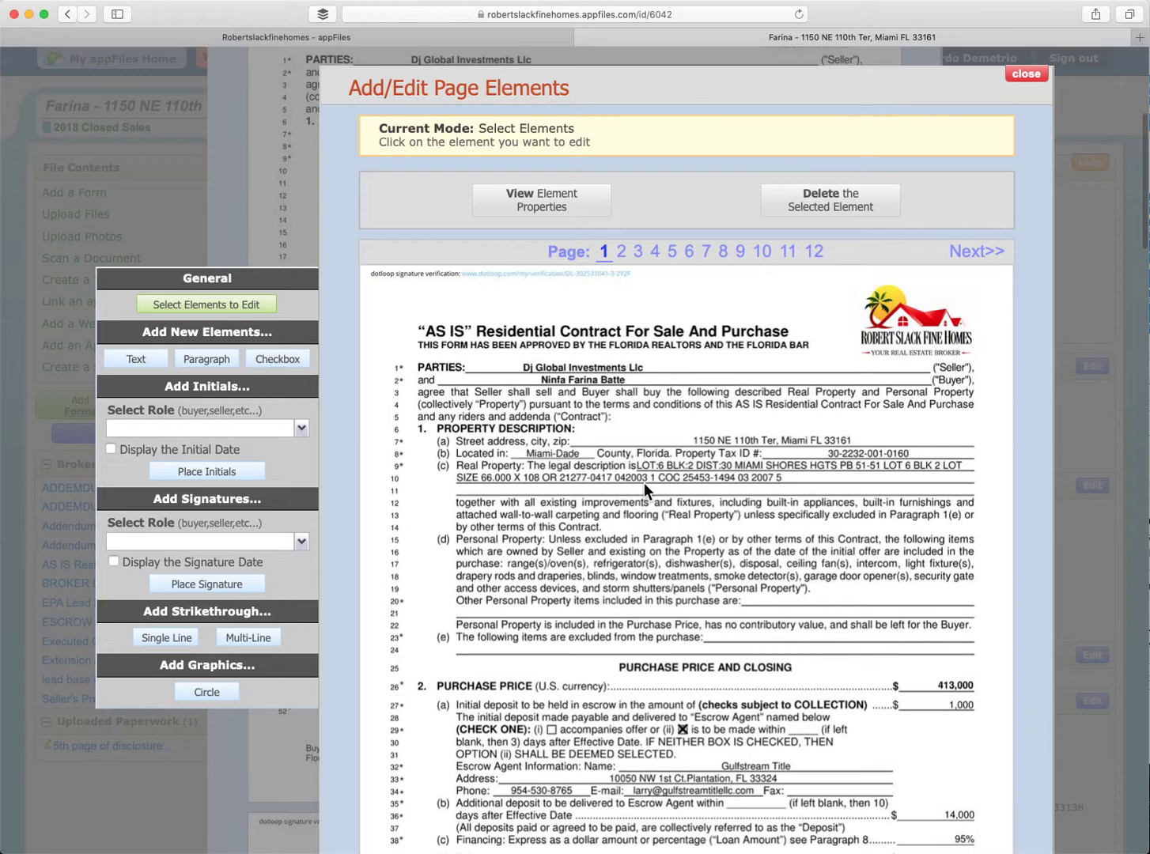
- Look over page 1 of the editable contract, from the purchase terms to the initials, and the available element tools
scroll(756, 444, down, 5)
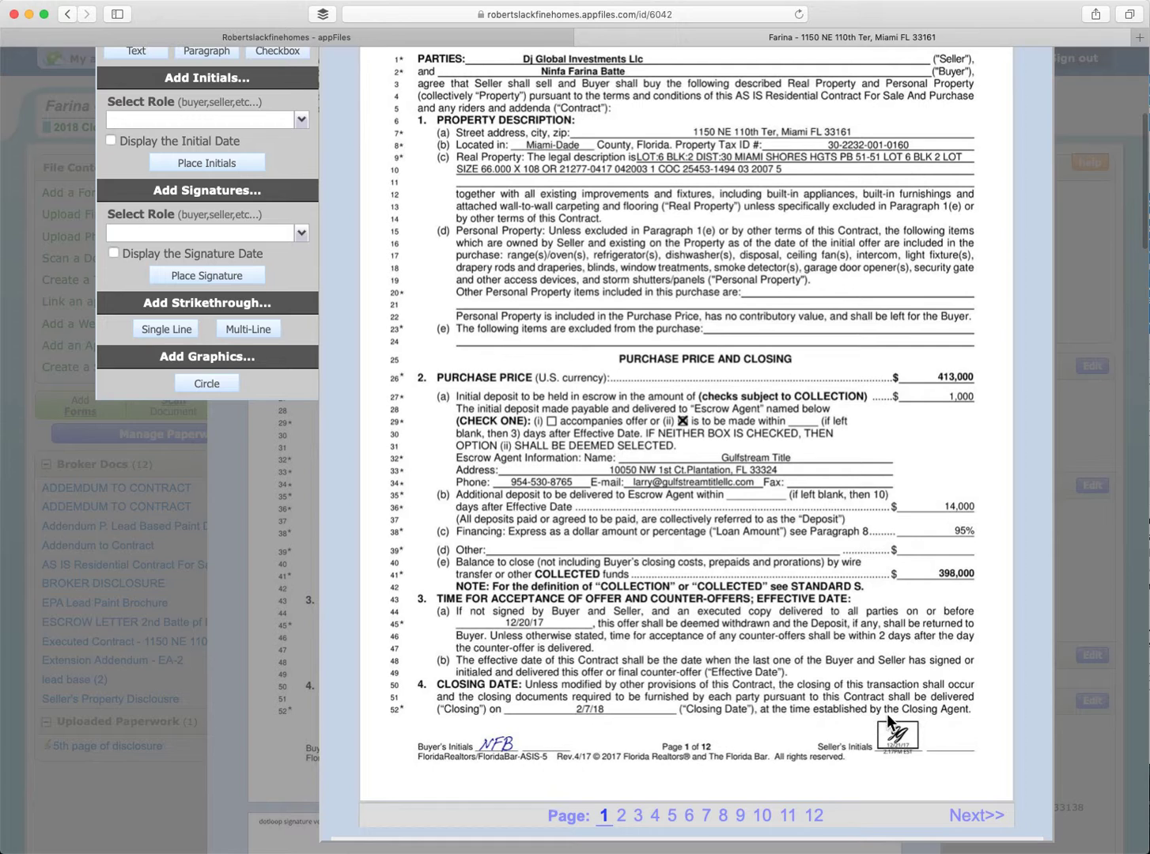
scroll(834, 351, up, 1)
scroll(833, 359, up, 1)
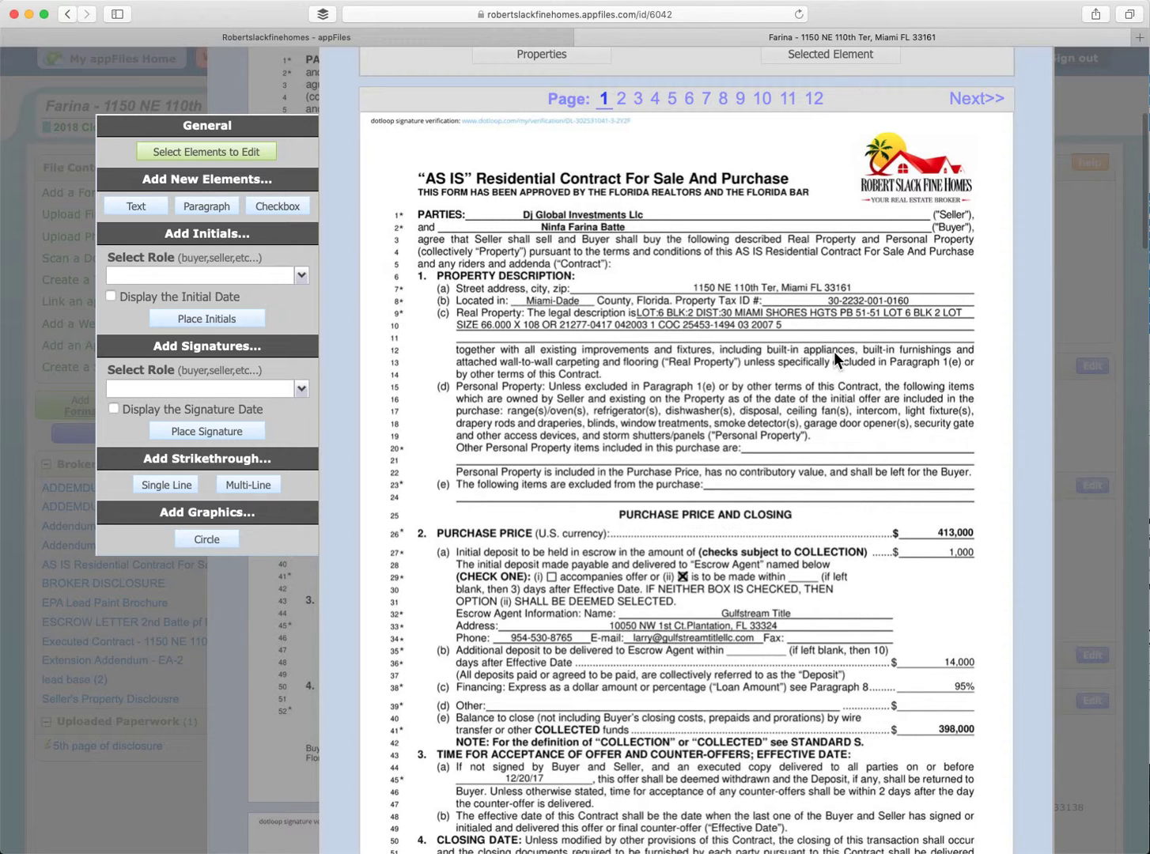
scroll(834, 352, up, 1)
scroll(833, 351, down, 1)
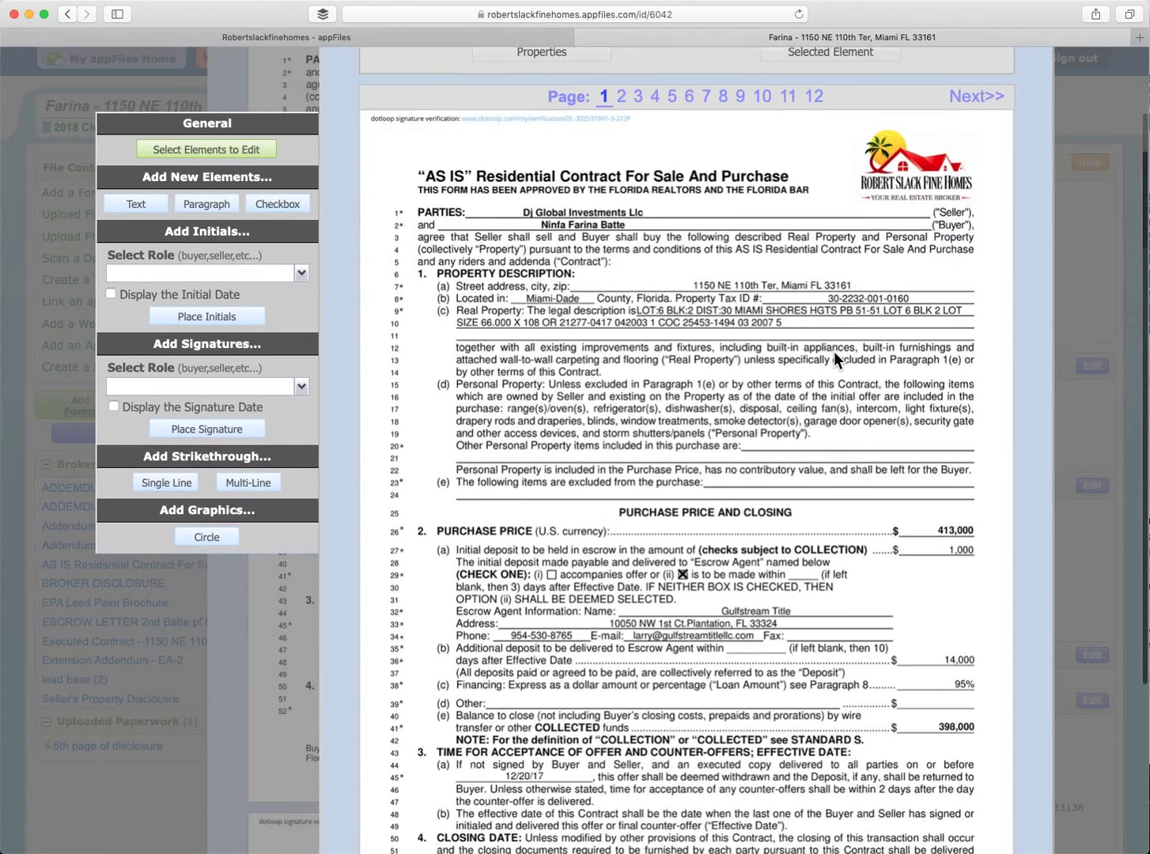
scroll(834, 351, down, 1)
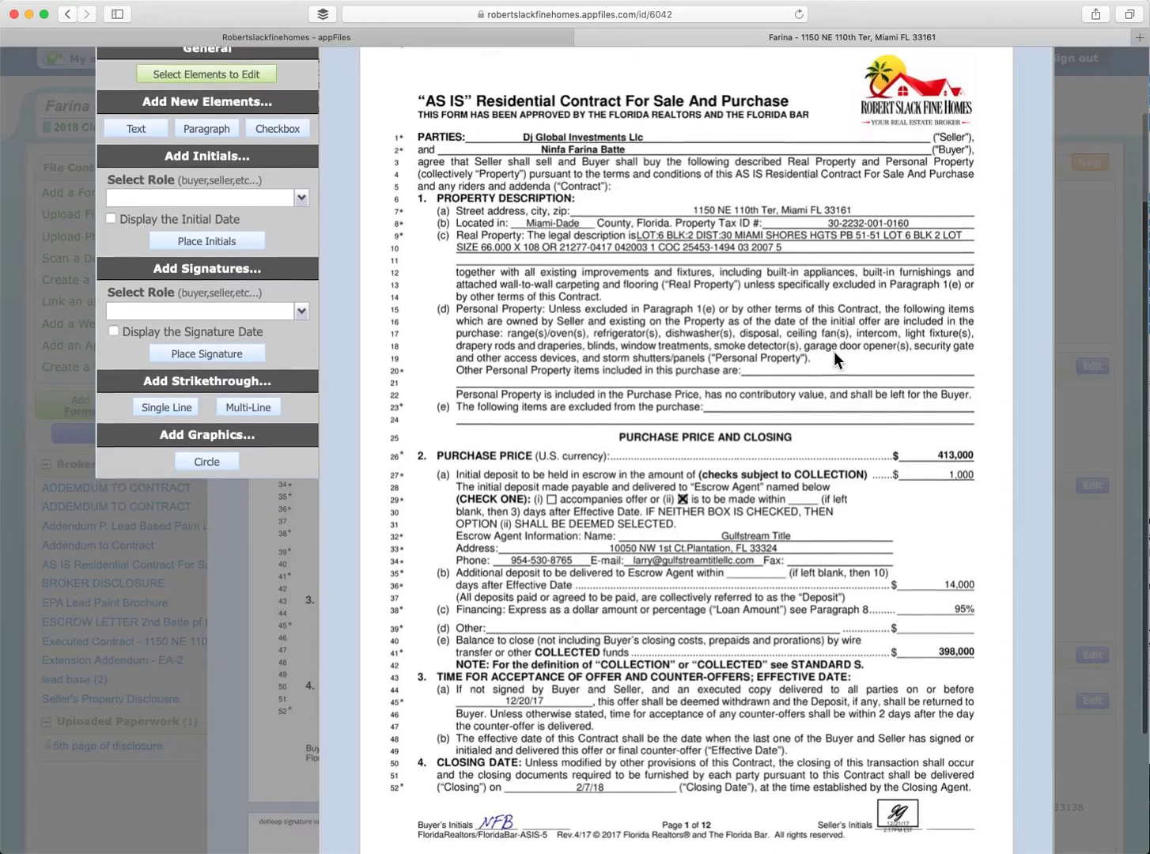
scroll(834, 351, up, 1)
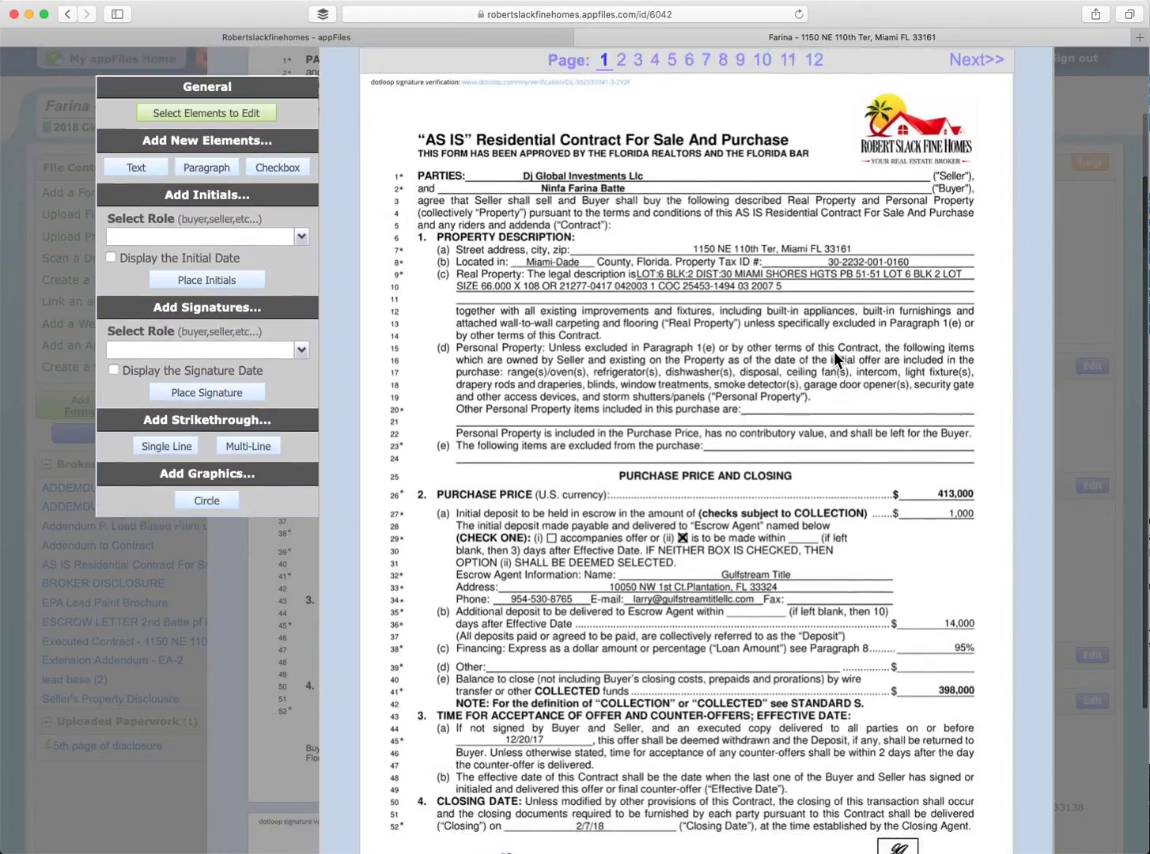
scroll(834, 351, down, 2)
scroll(834, 352, up, 4)
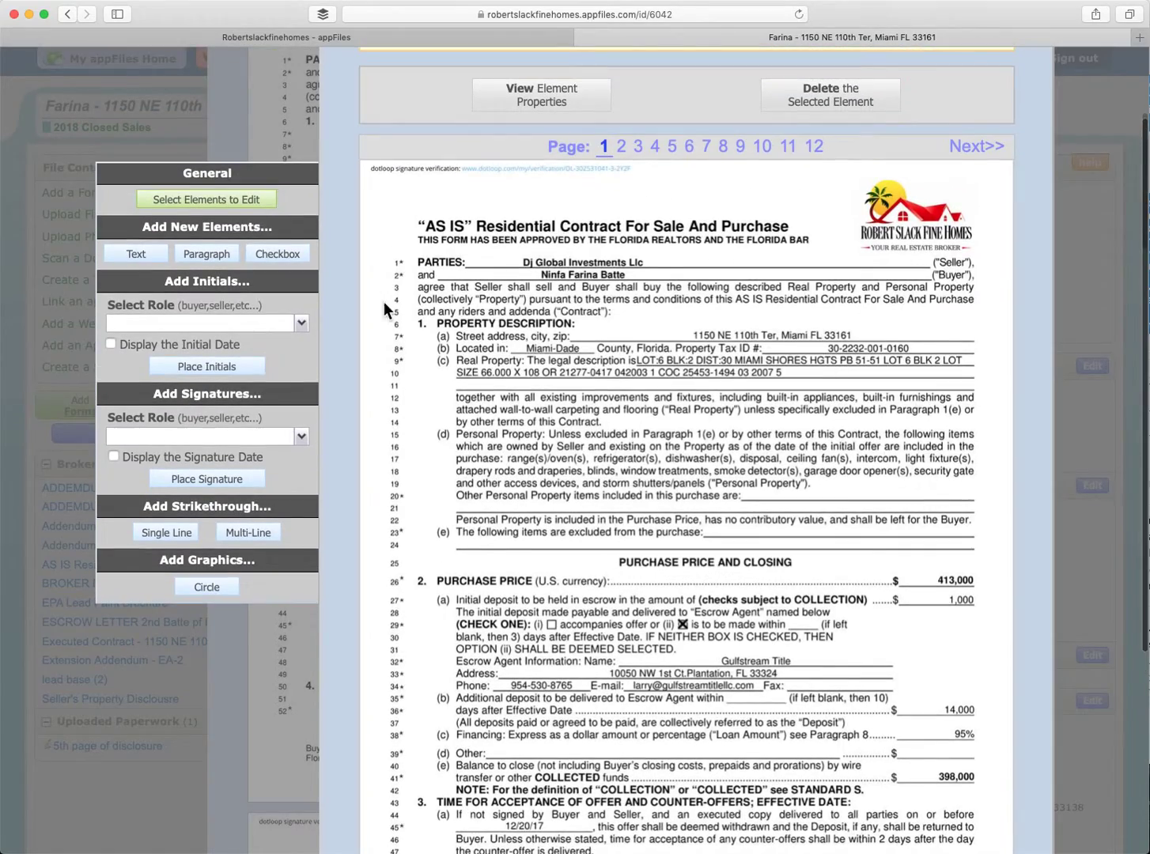
scroll(726, 449, down, 2)
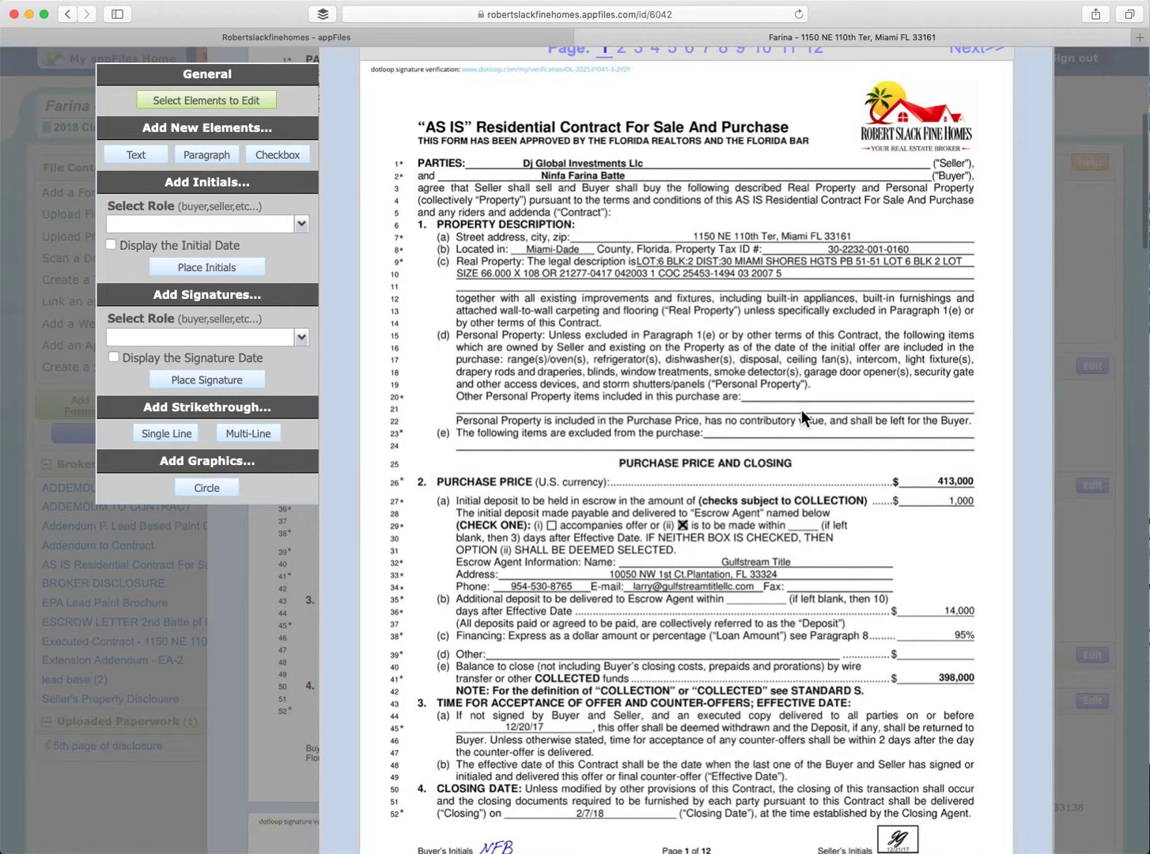
scroll(818, 421, up, 2)
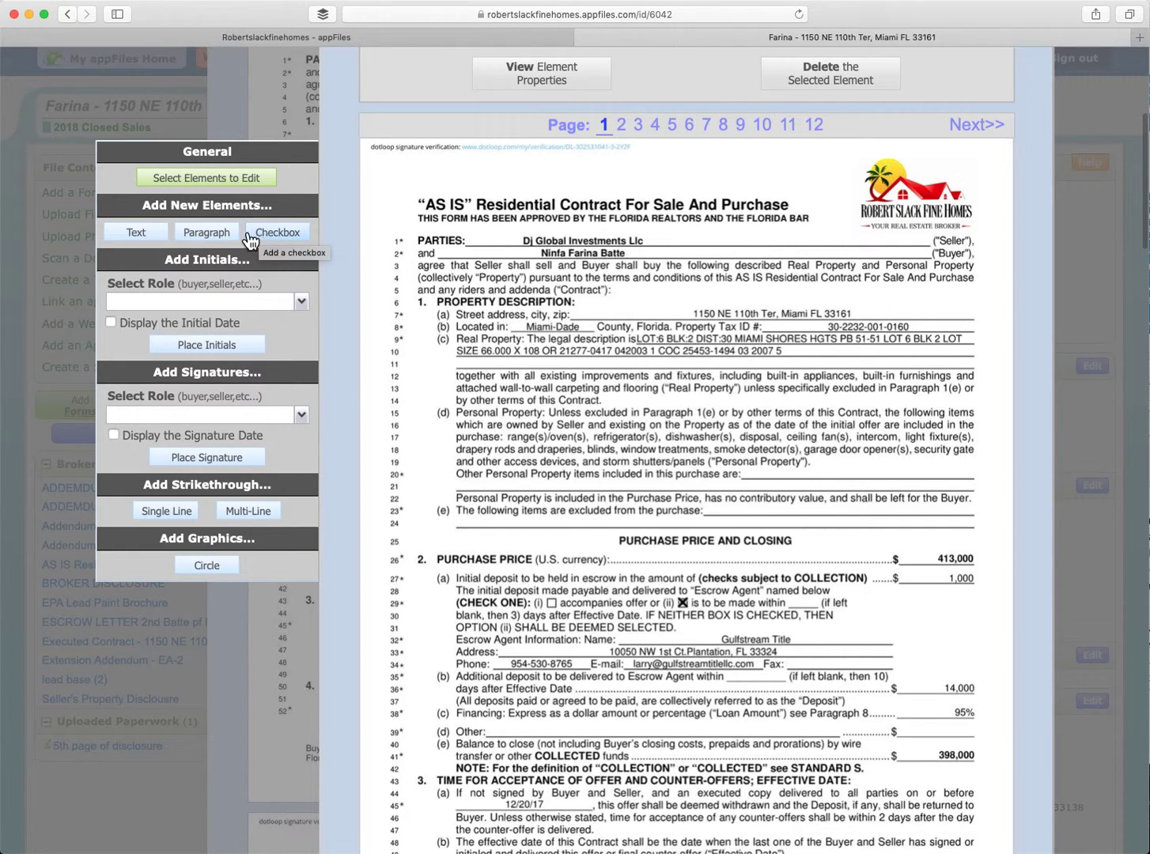
- Strike through the 413,000 purchase price in section 2 with a single line and fit the line over the figure
click(166, 512)
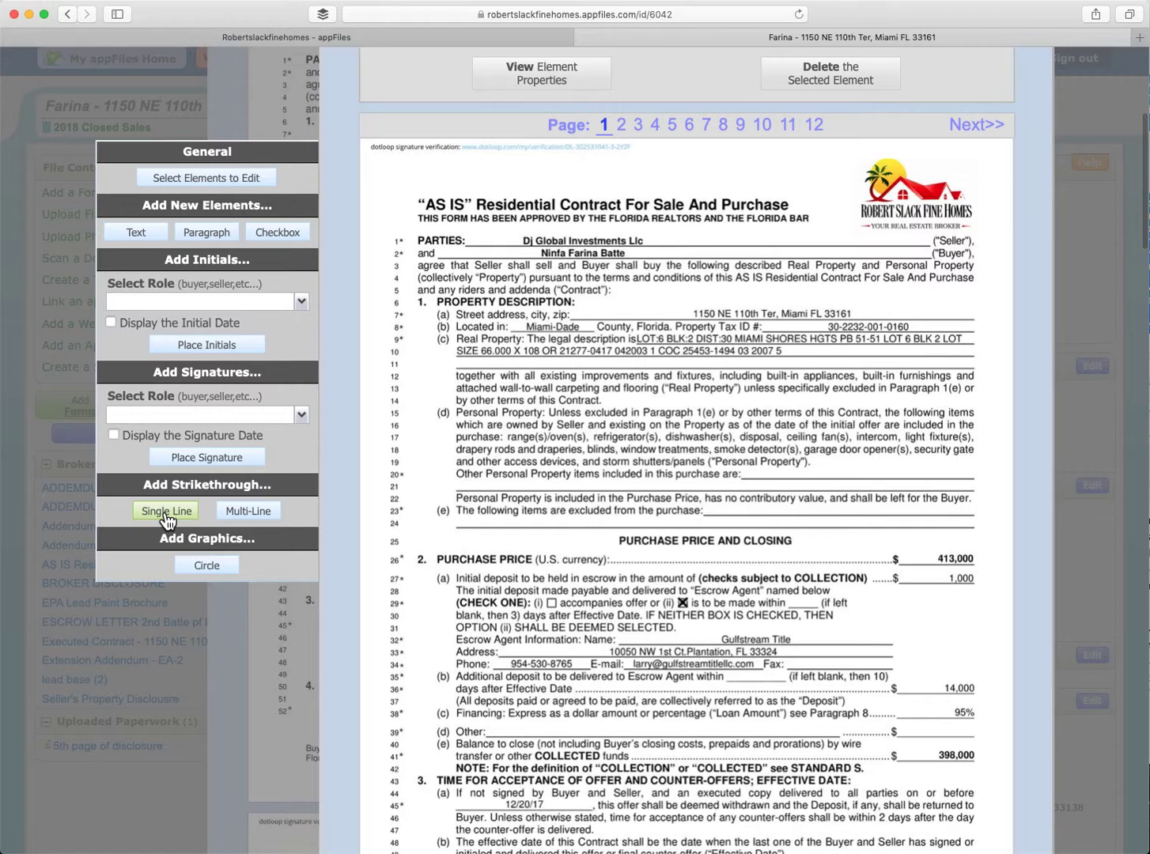
click(909, 560)
click(990, 558)
drag(991, 558, 956, 559)
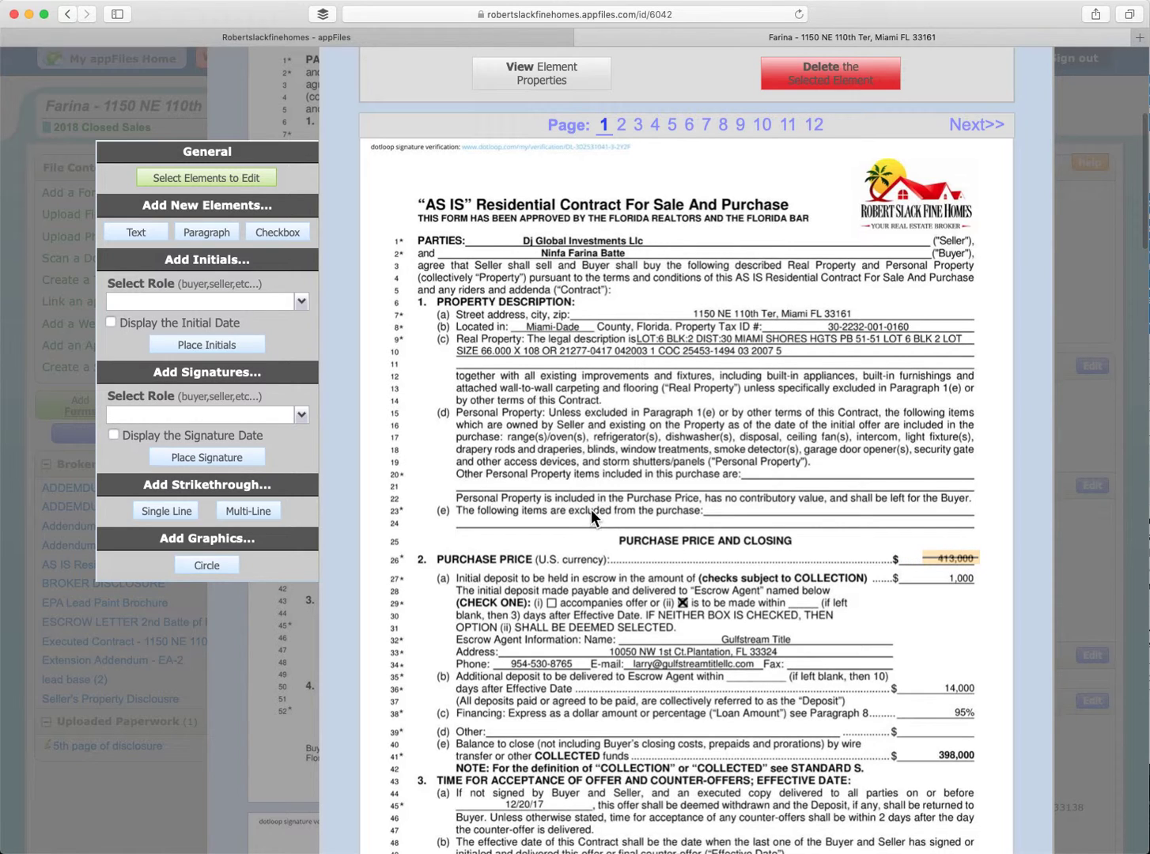
- Add a text element reading "$420,000" just above the struck-out purchase price
click(124, 240)
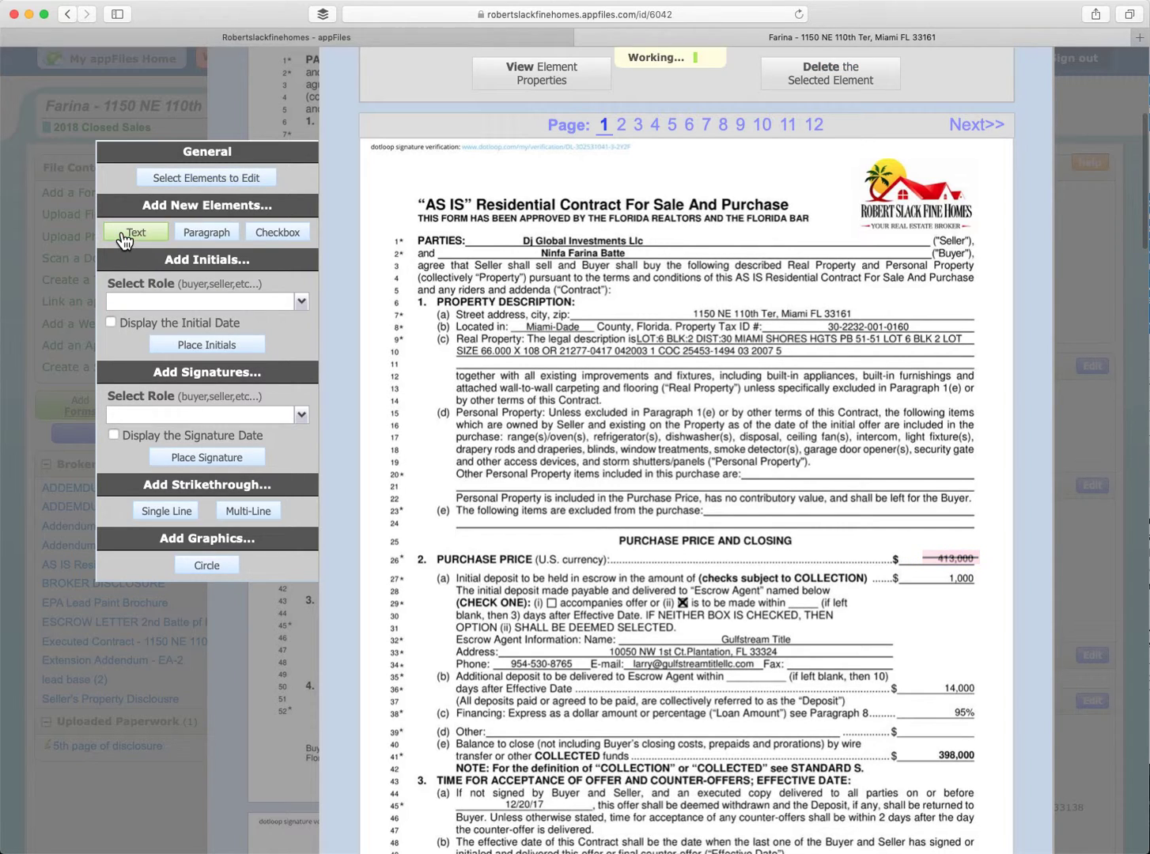
click(913, 545)
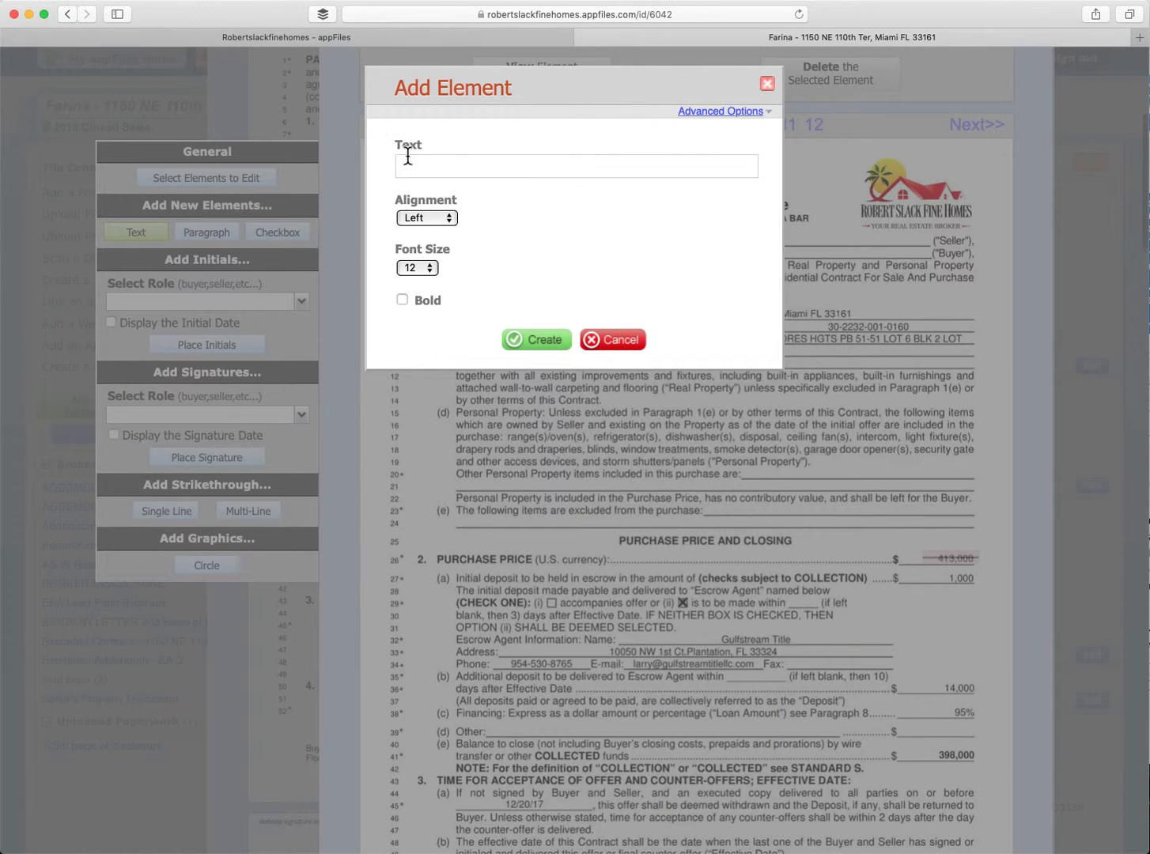
click(436, 165)
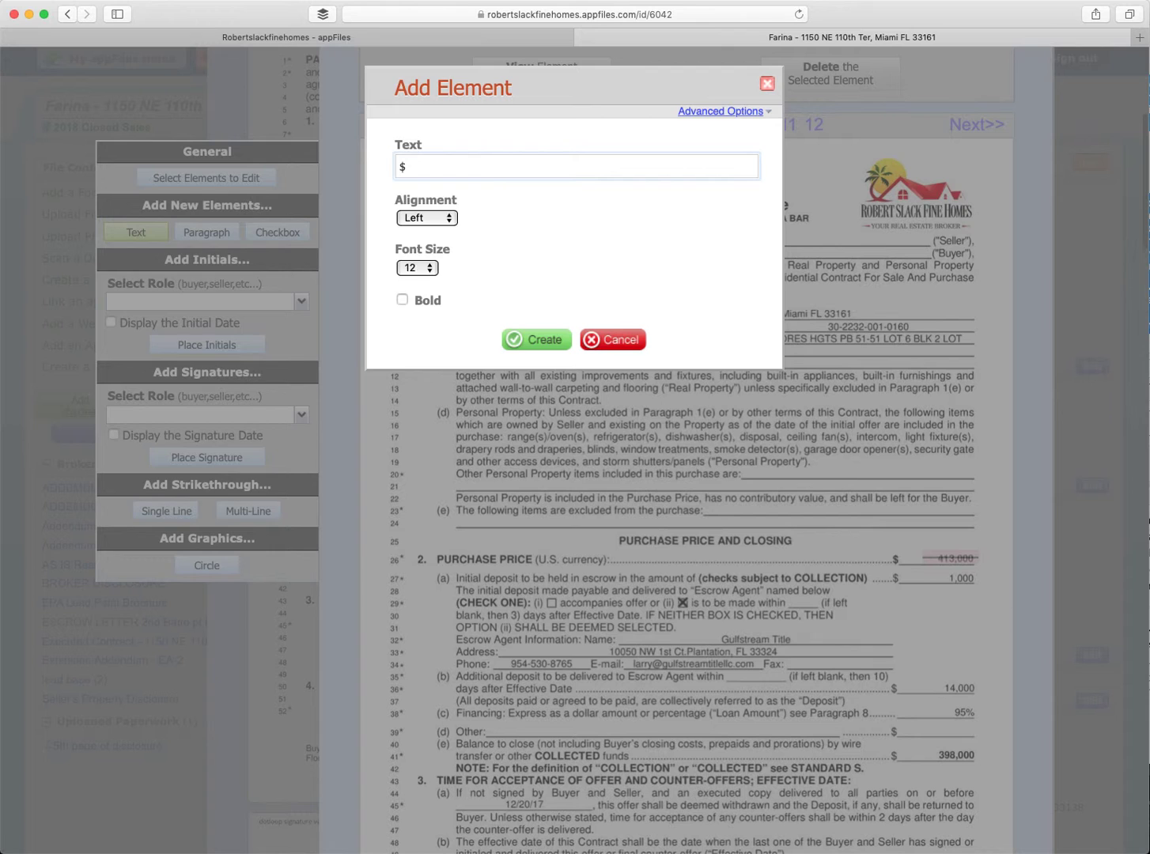
click(535, 339)
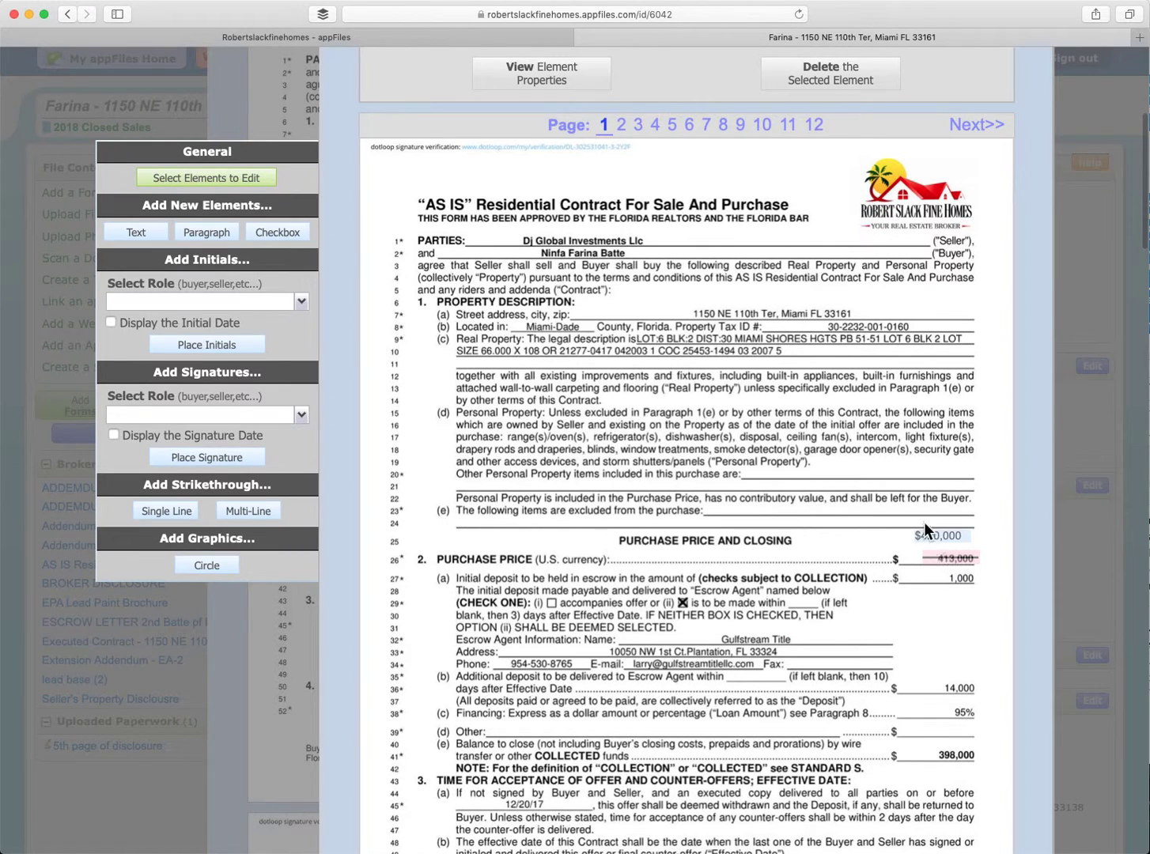
- Move the $420,000 text slightly down so it sits closer to the struck-out purchase price, and deselect it
click(938, 539)
mouse_move(938, 540)
mouse_down()
mouse_move(918, 544)
mouse_move(941, 542)
mouse_up()
click(940, 540)
mouse_move(940, 540)
mouse_down()
mouse_move(830, 547)
mouse_move(776, 475)
mouse_move(650, 611)
mouse_move(896, 534)
mouse_move(953, 544)
mouse_move(938, 545)
mouse_up()
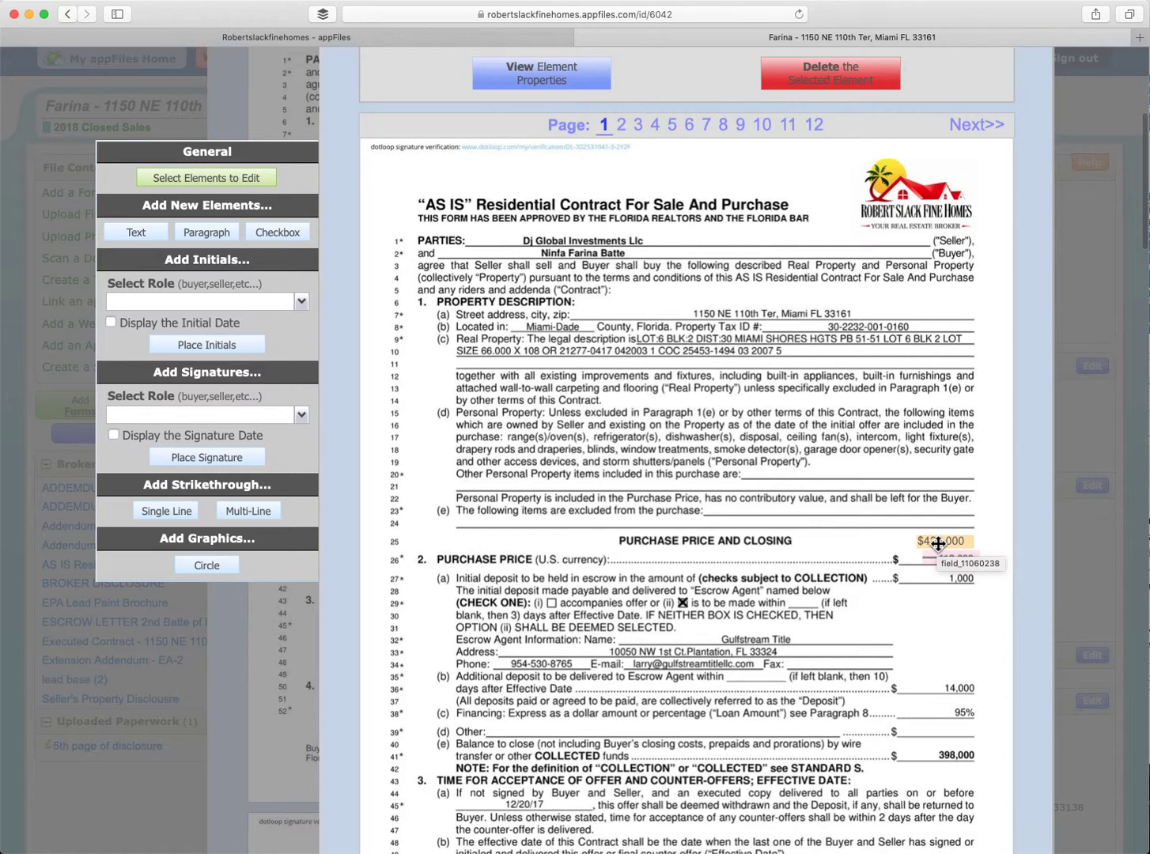
click(876, 543)
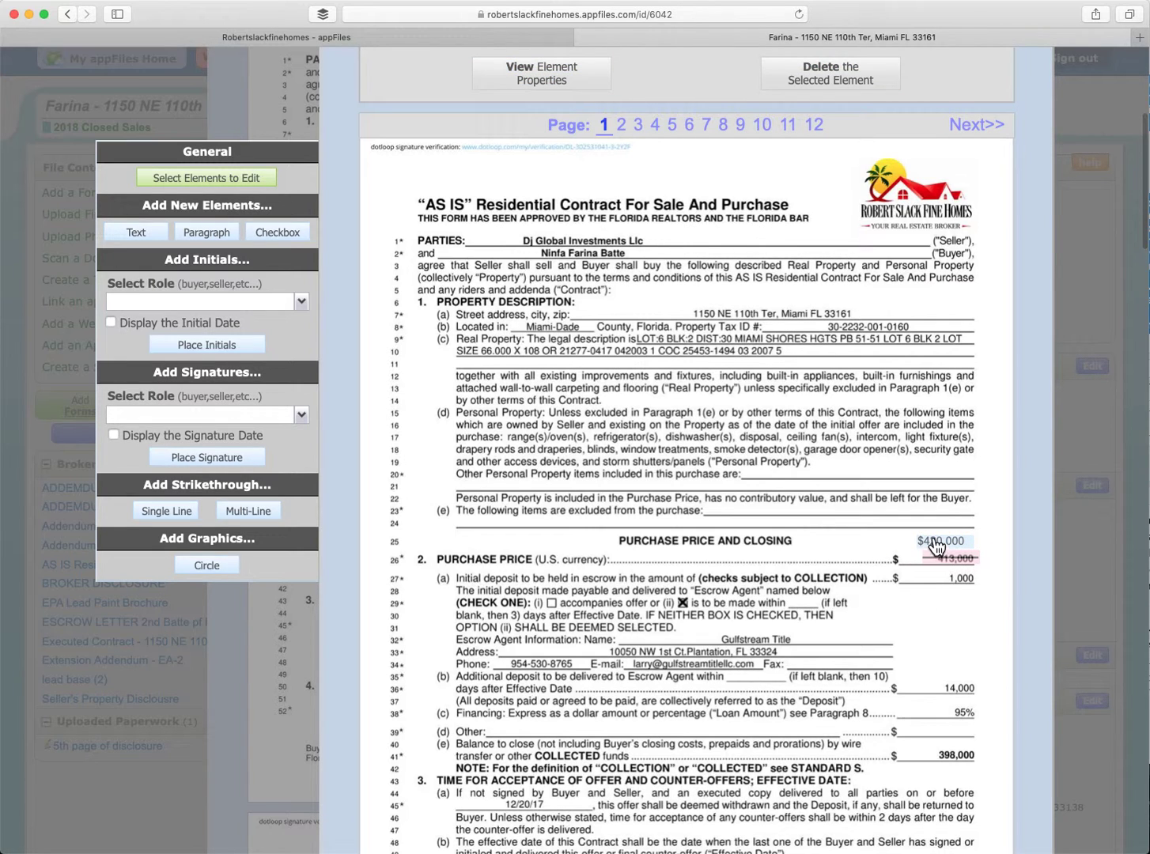
- View the properties of the $420,000 text element and close them without making changes
click(936, 545)
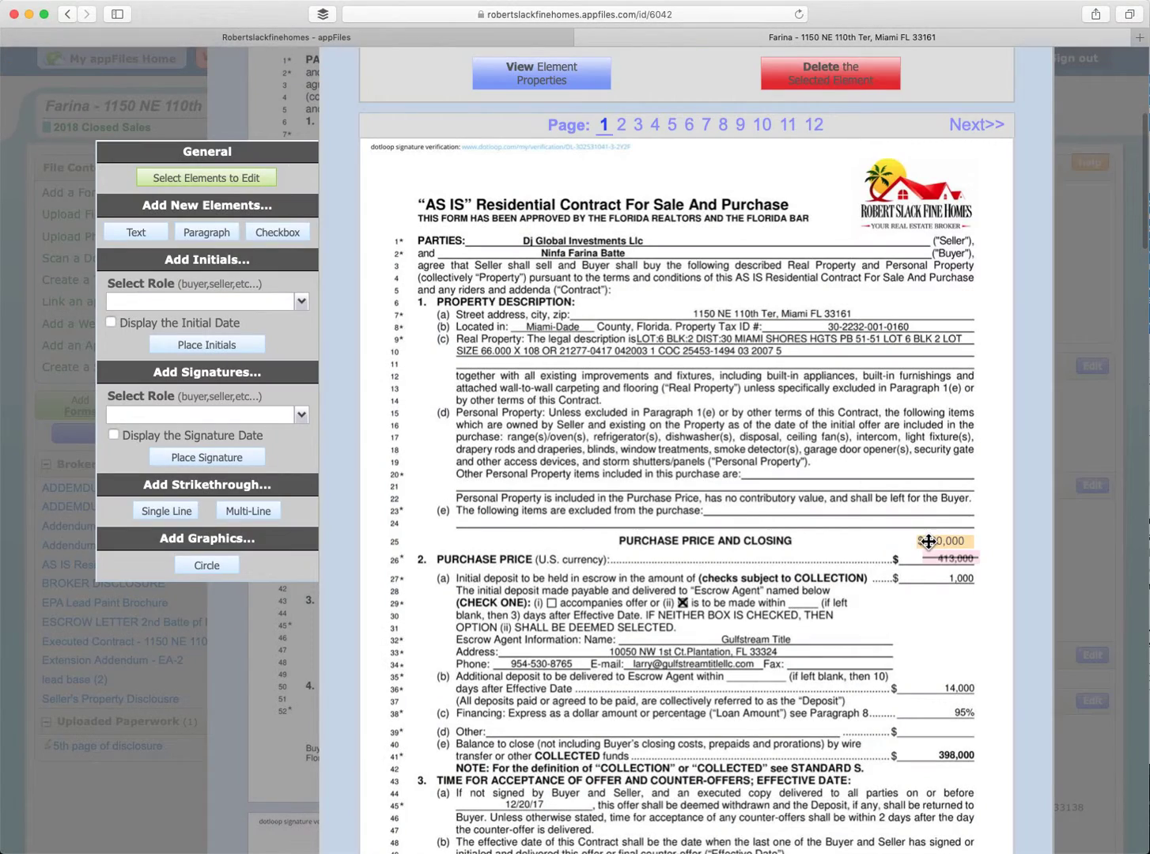
double_click(929, 541)
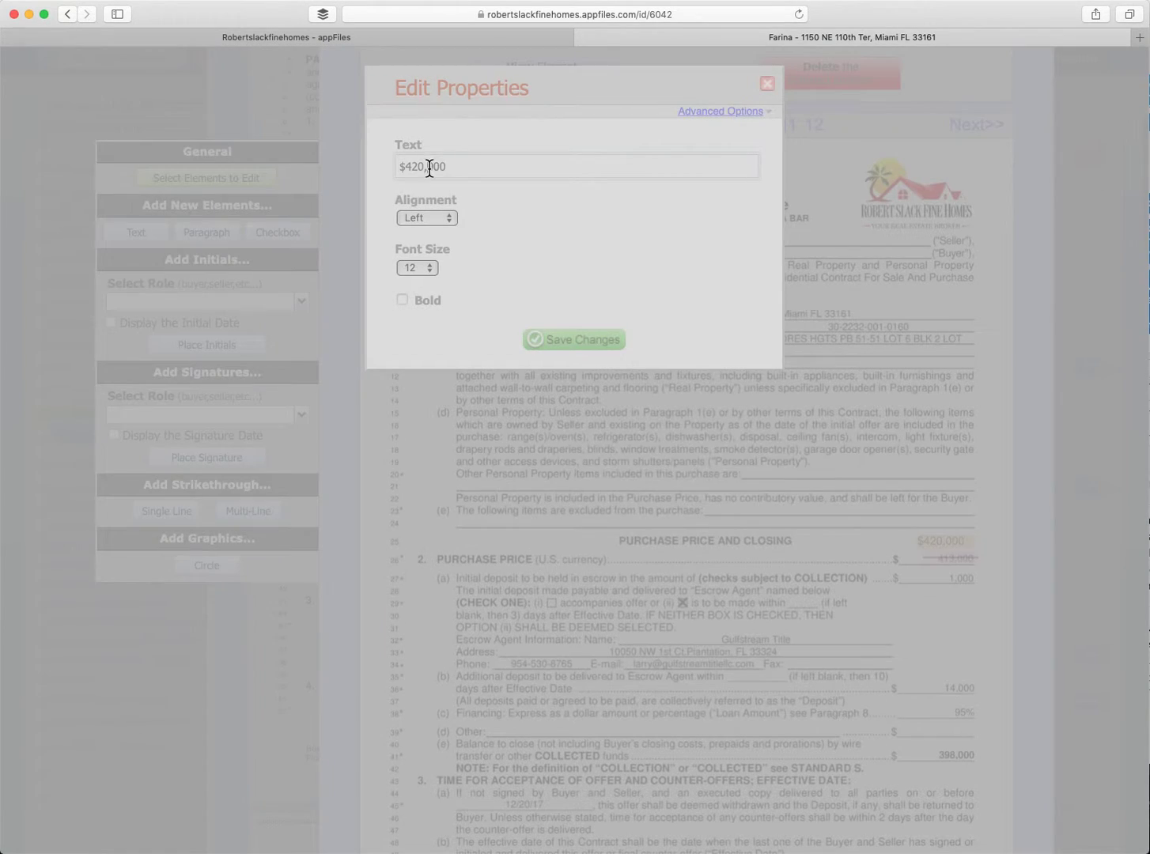
click(767, 85)
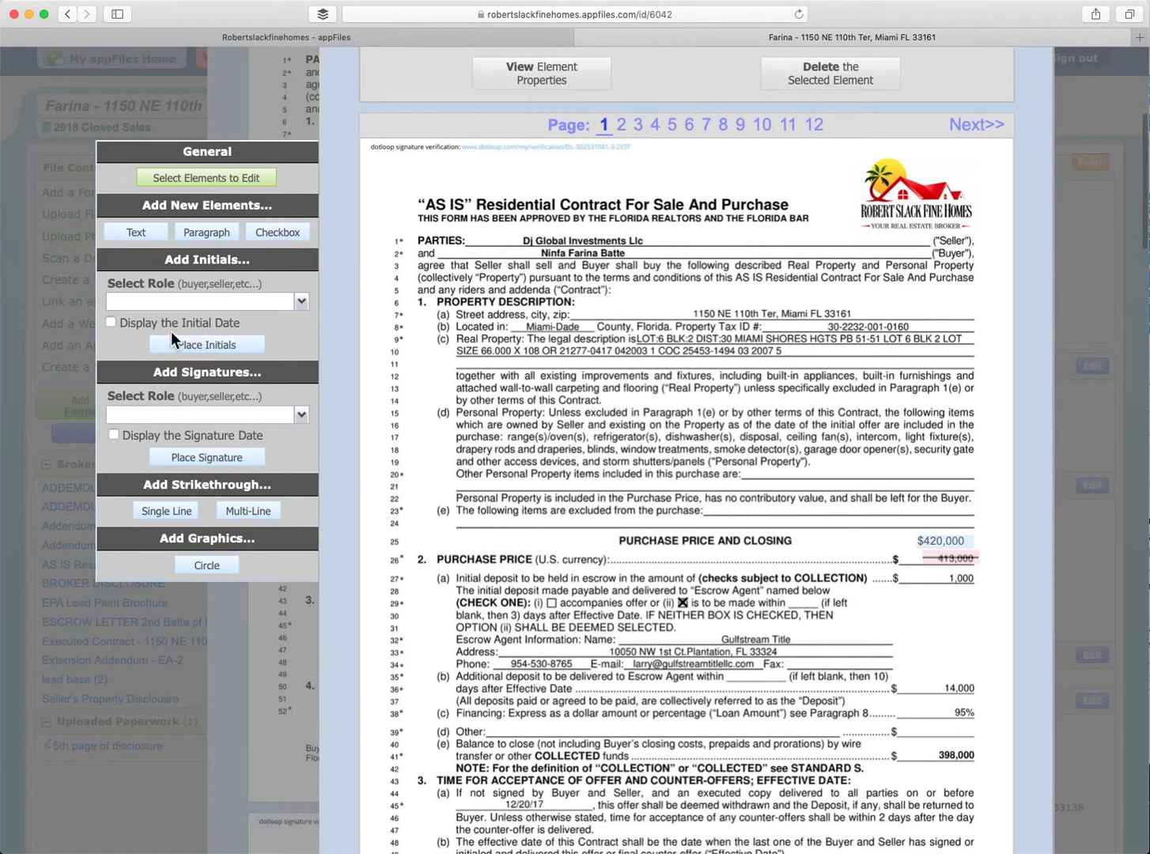
- Place a Buyer Initials field, without the initial date, directly beside the $420,000 text
click(235, 302)
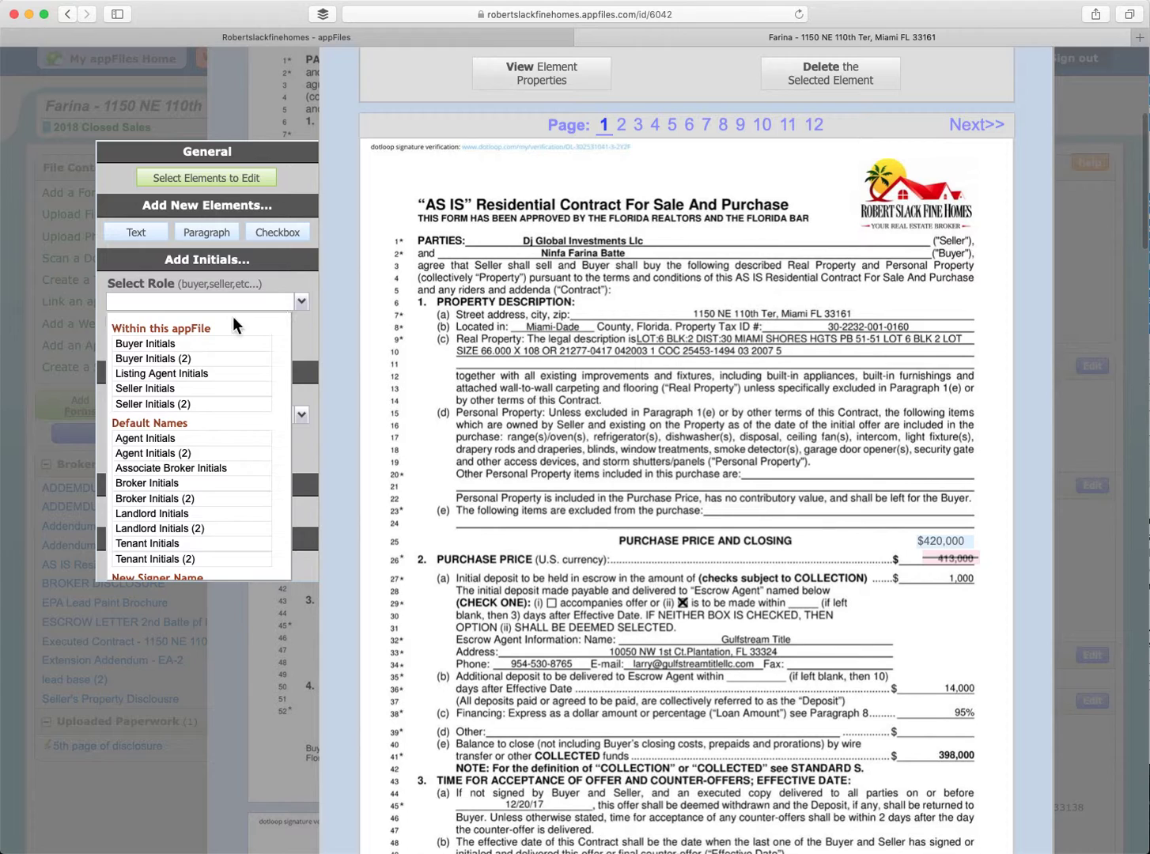
click(167, 345)
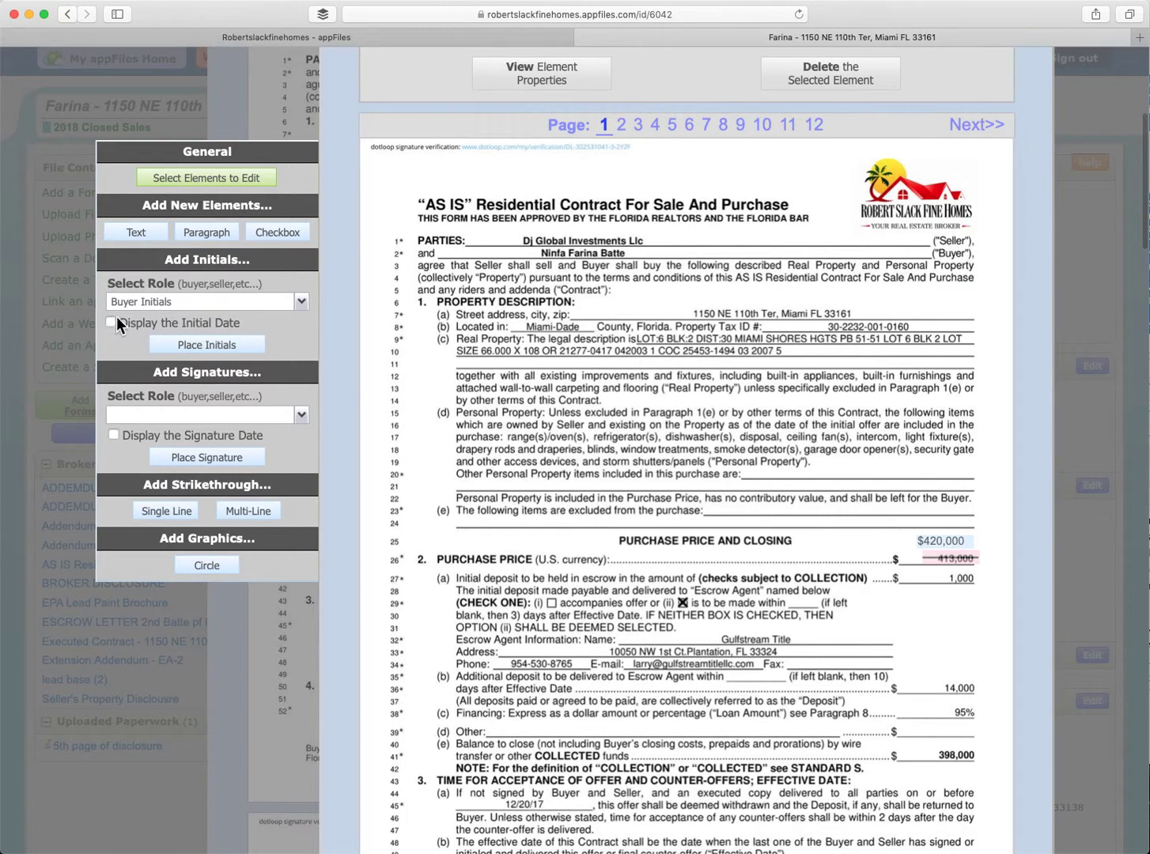
click(215, 348)
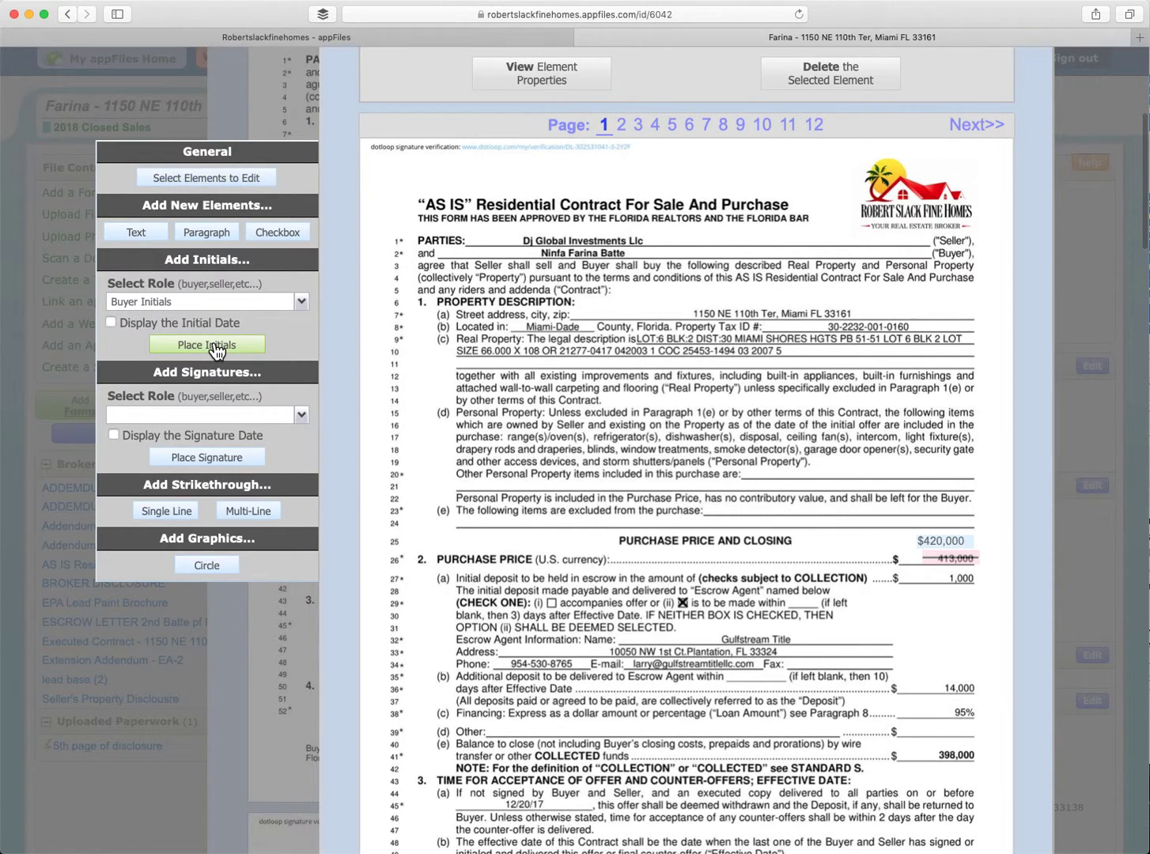
click(889, 541)
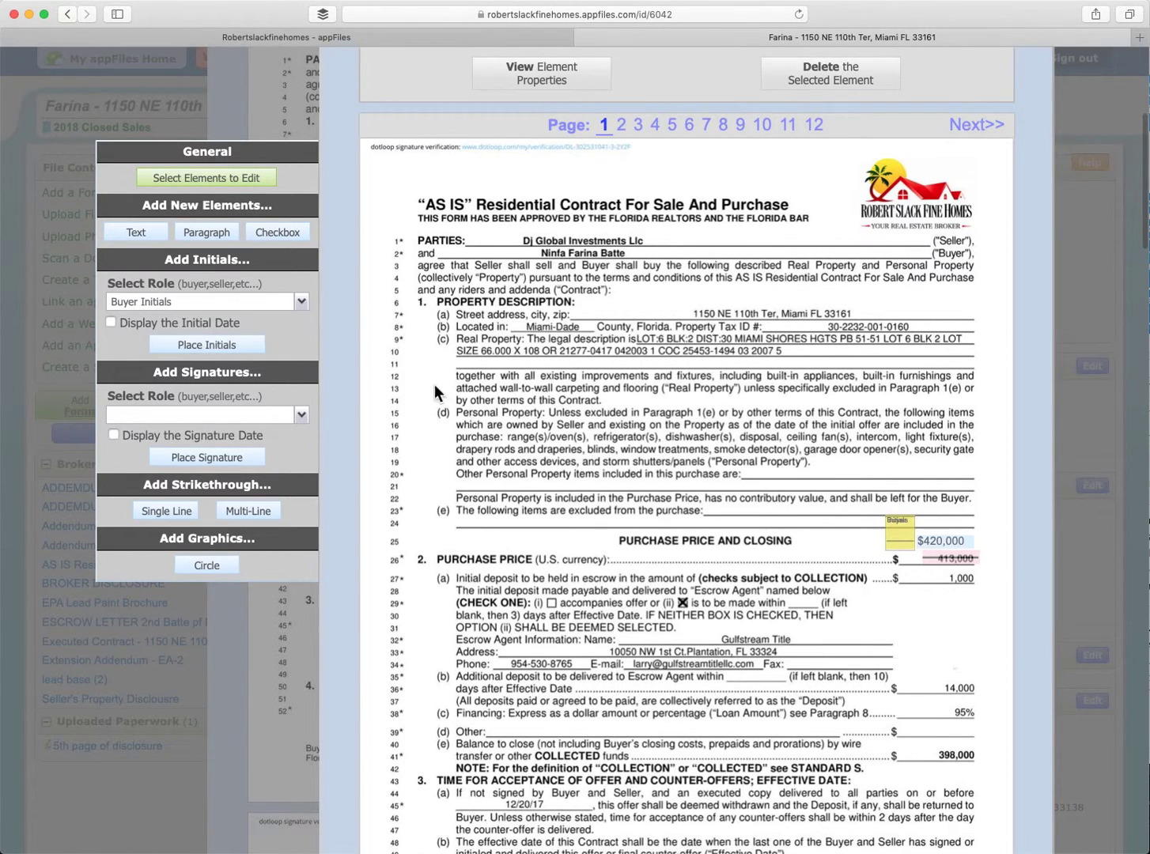
- Place a Buyer Initials (2) field, without the initial date, on the purchase price line beside the first Buyer Initials field
click(301, 308)
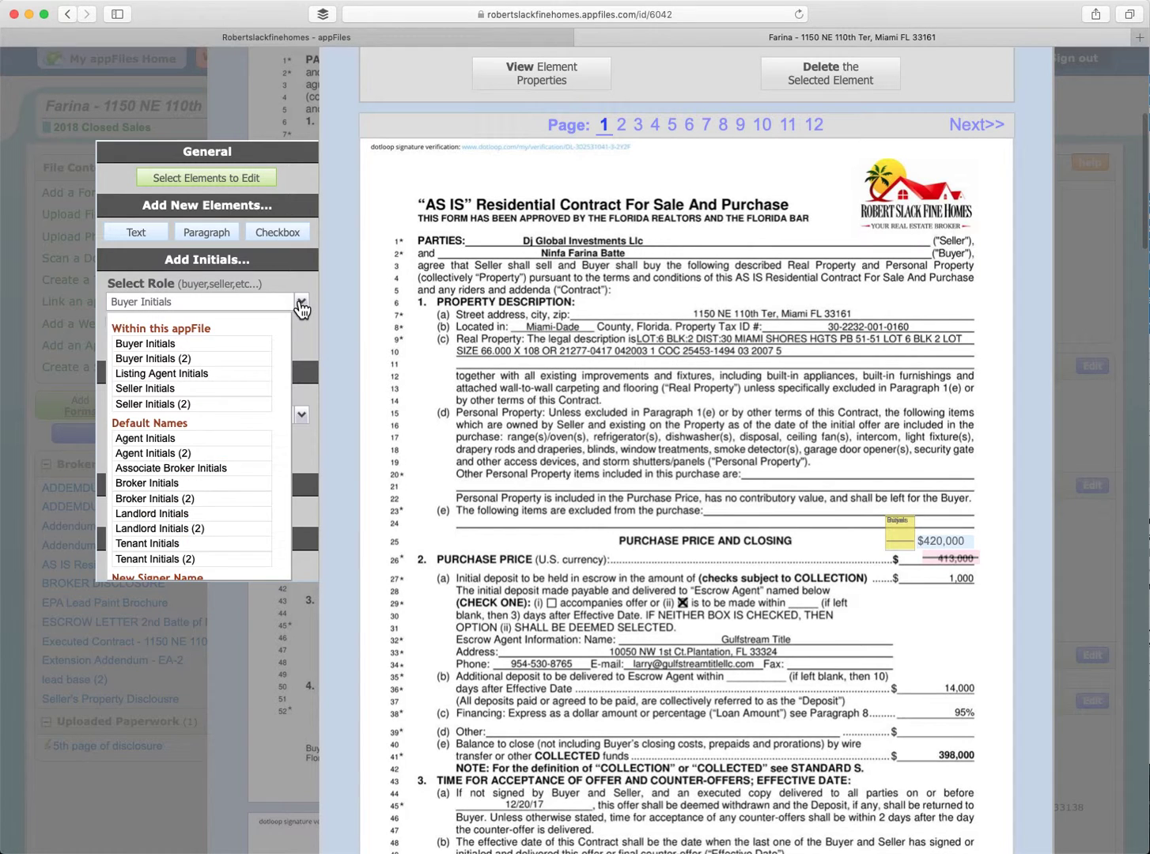
click(217, 348)
click(170, 350)
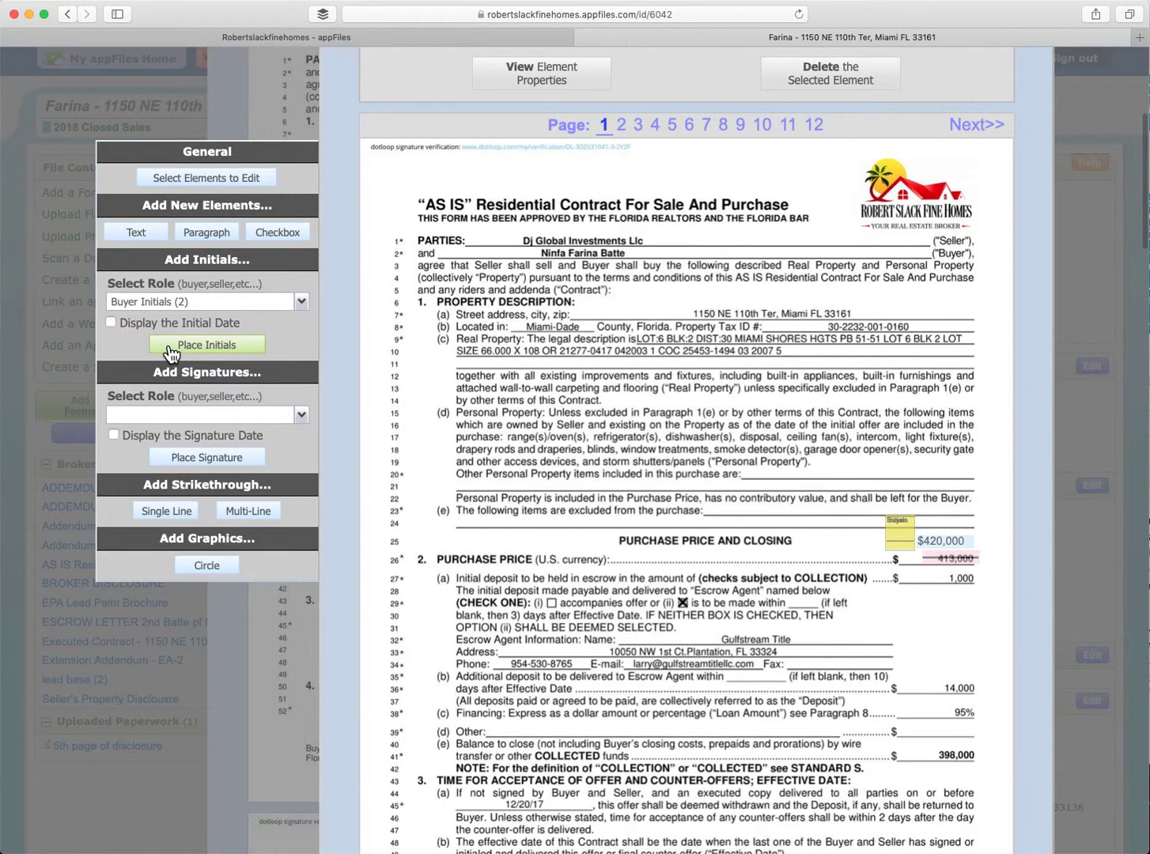
click(859, 559)
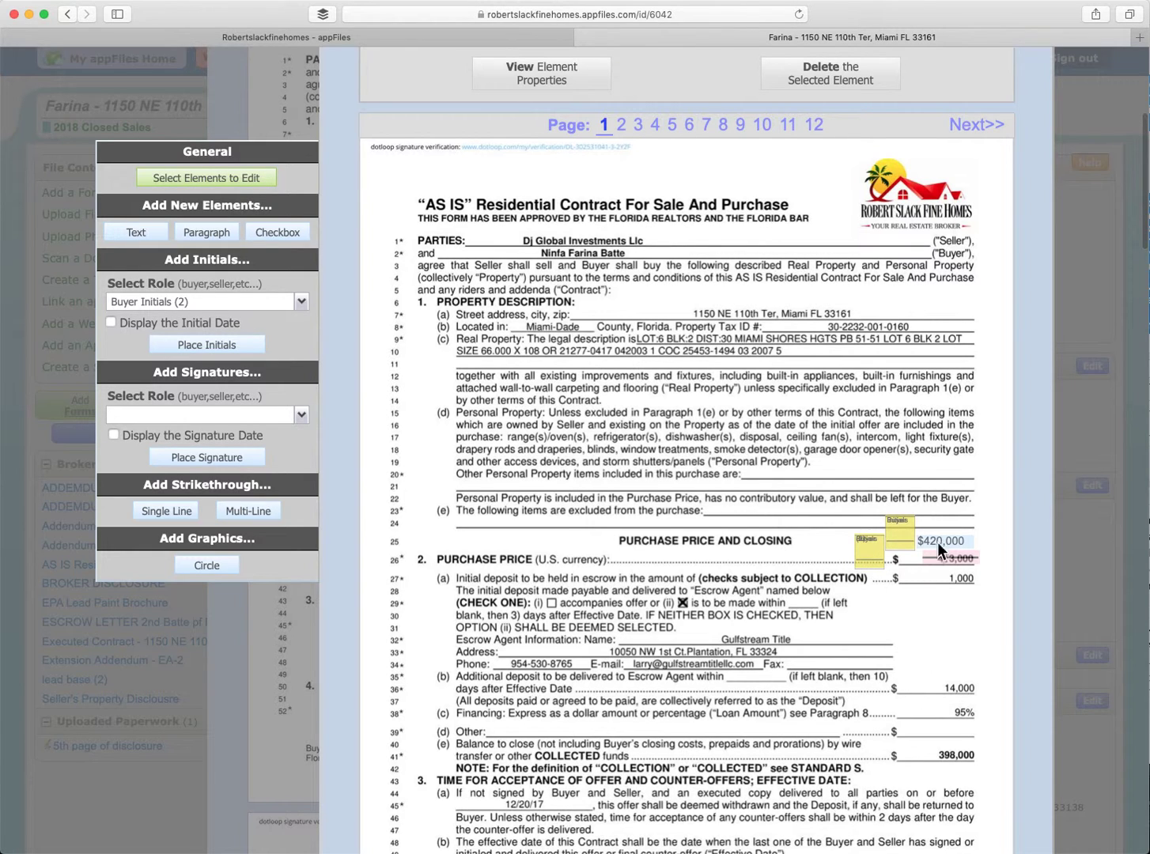
- Place a Customer Signature (2) field with the signature date beside the buyer's initials in page 1's footer, and move the date slightly down
click(302, 415)
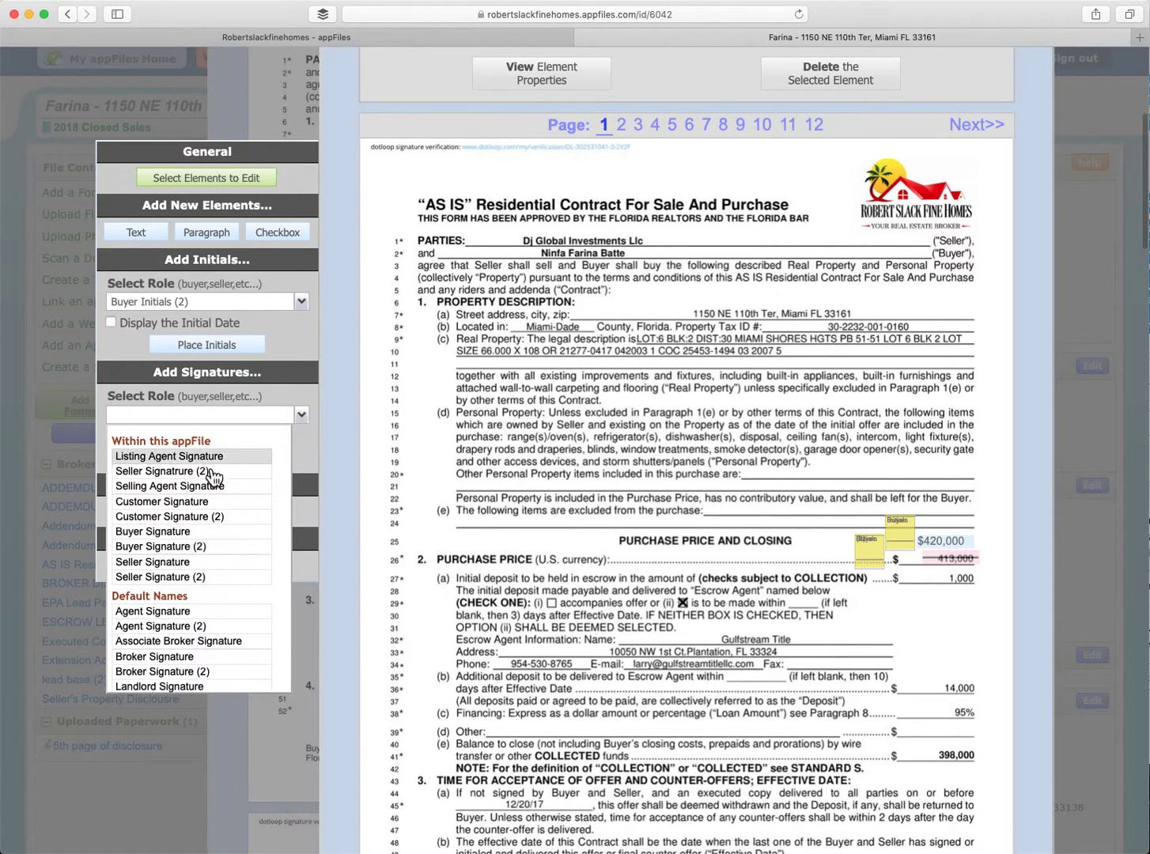
click(162, 519)
click(113, 435)
click(182, 461)
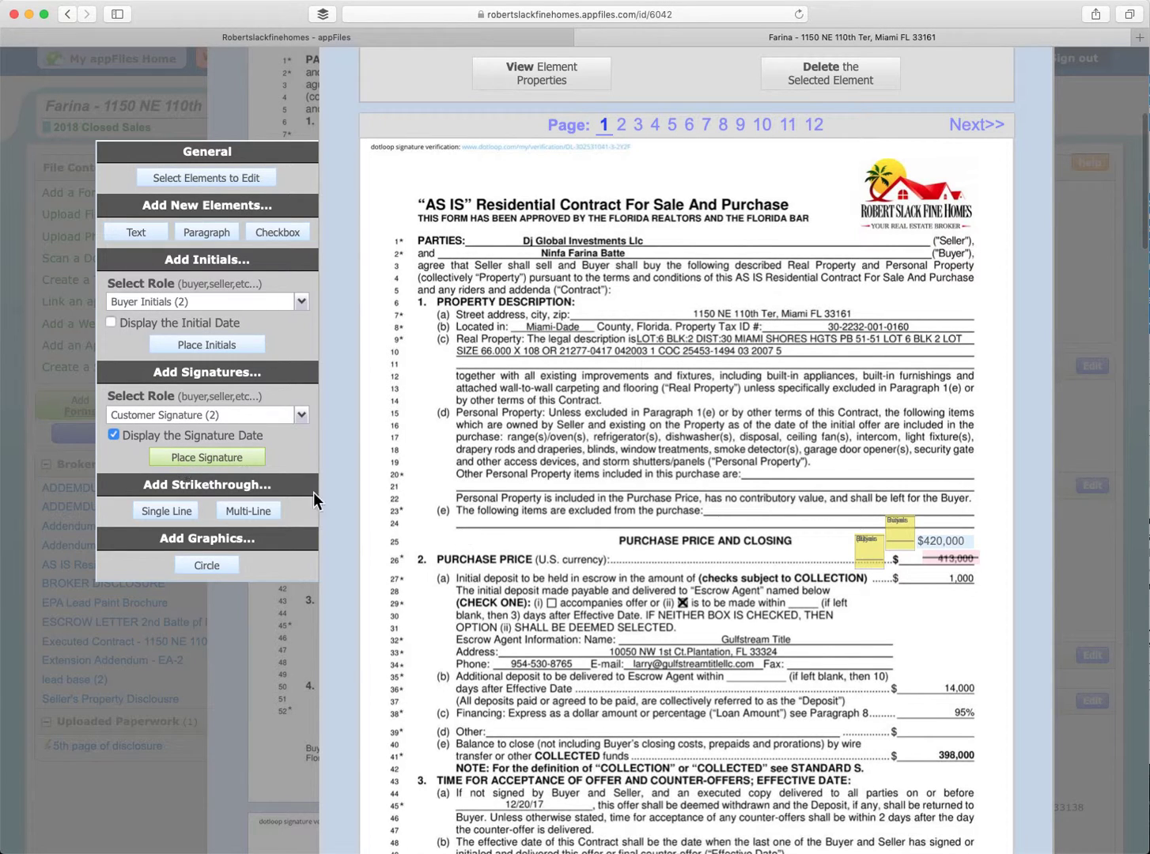
scroll(631, 641, down, 5)
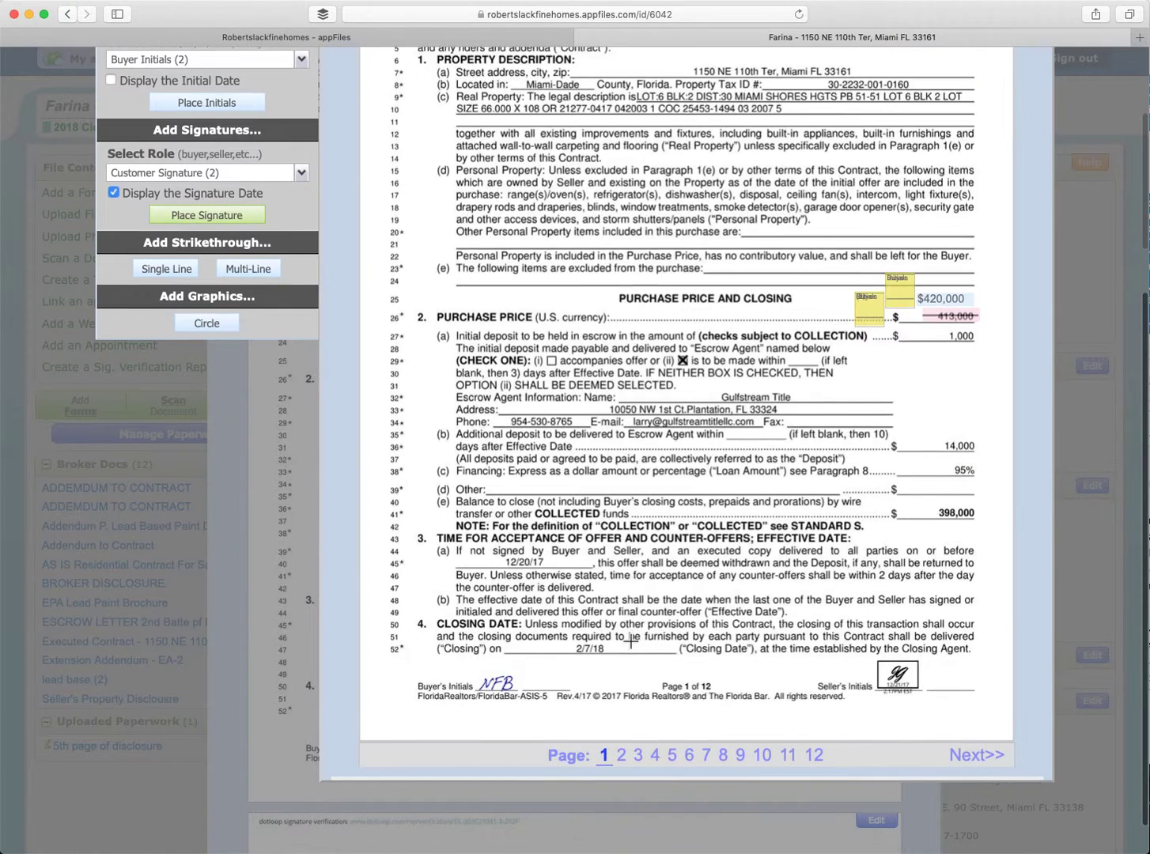
click(567, 681)
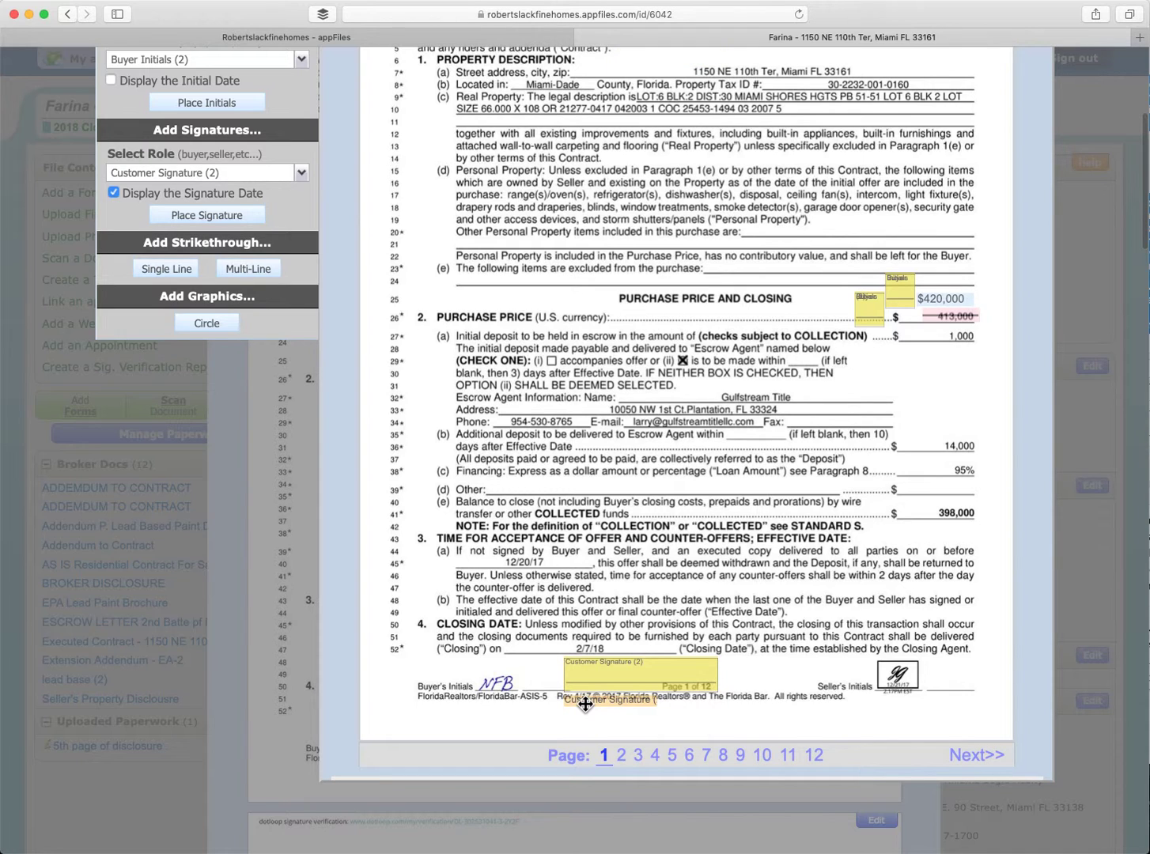
mouse_move(592, 702)
mouse_down()
mouse_move(744, 685)
mouse_move(645, 718)
mouse_move(591, 706)
mouse_up()
- Add a paragraph element over the blank Additional Terms lines on page 11, starting at the lines' edge and extending down past line 587
scroll(743, 473, up, 3)
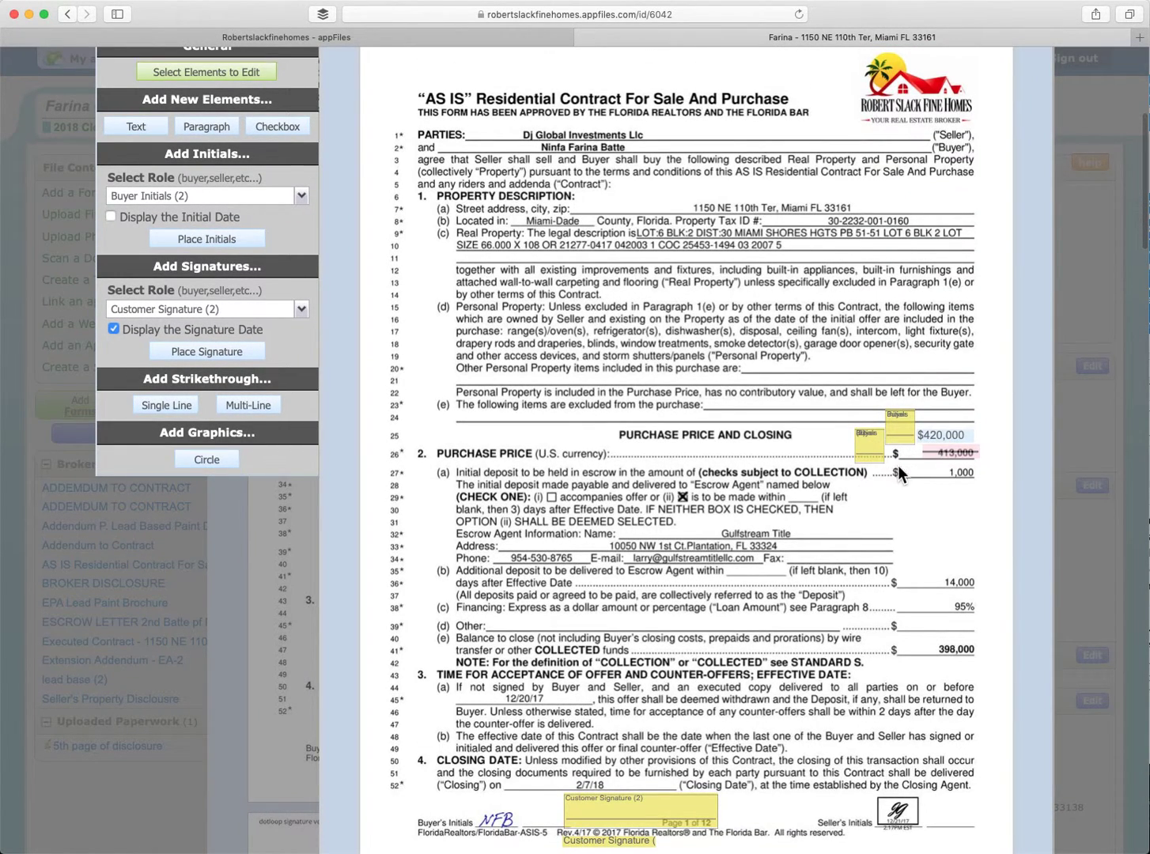
scroll(891, 455, up, 2)
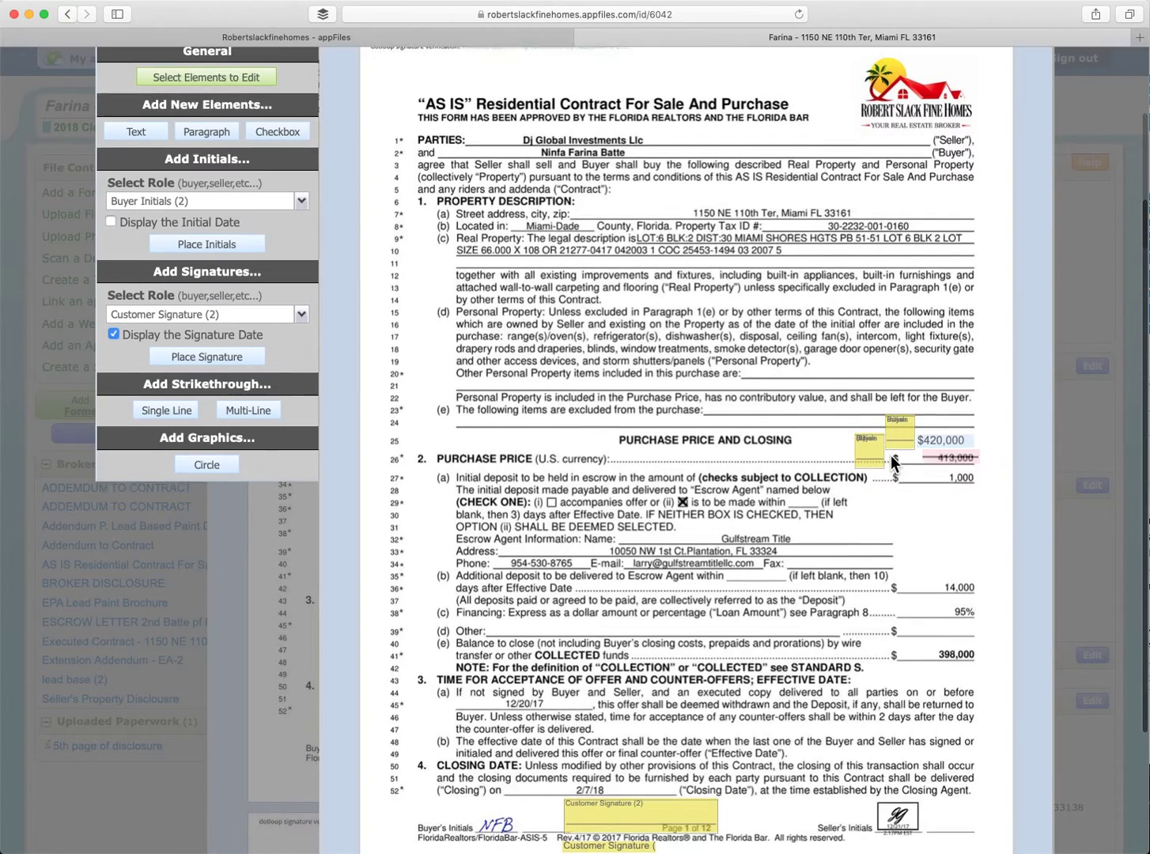
scroll(892, 459, down, 2)
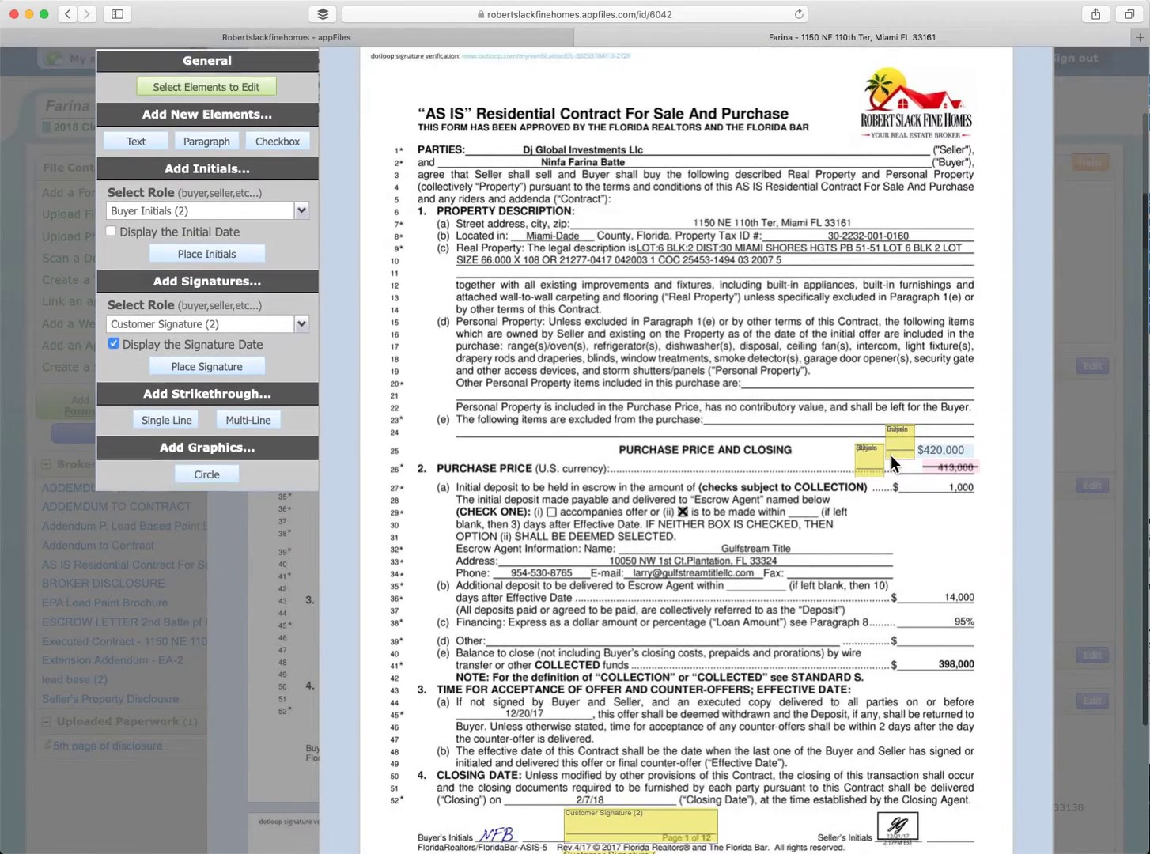
scroll(515, 405, up, 2)
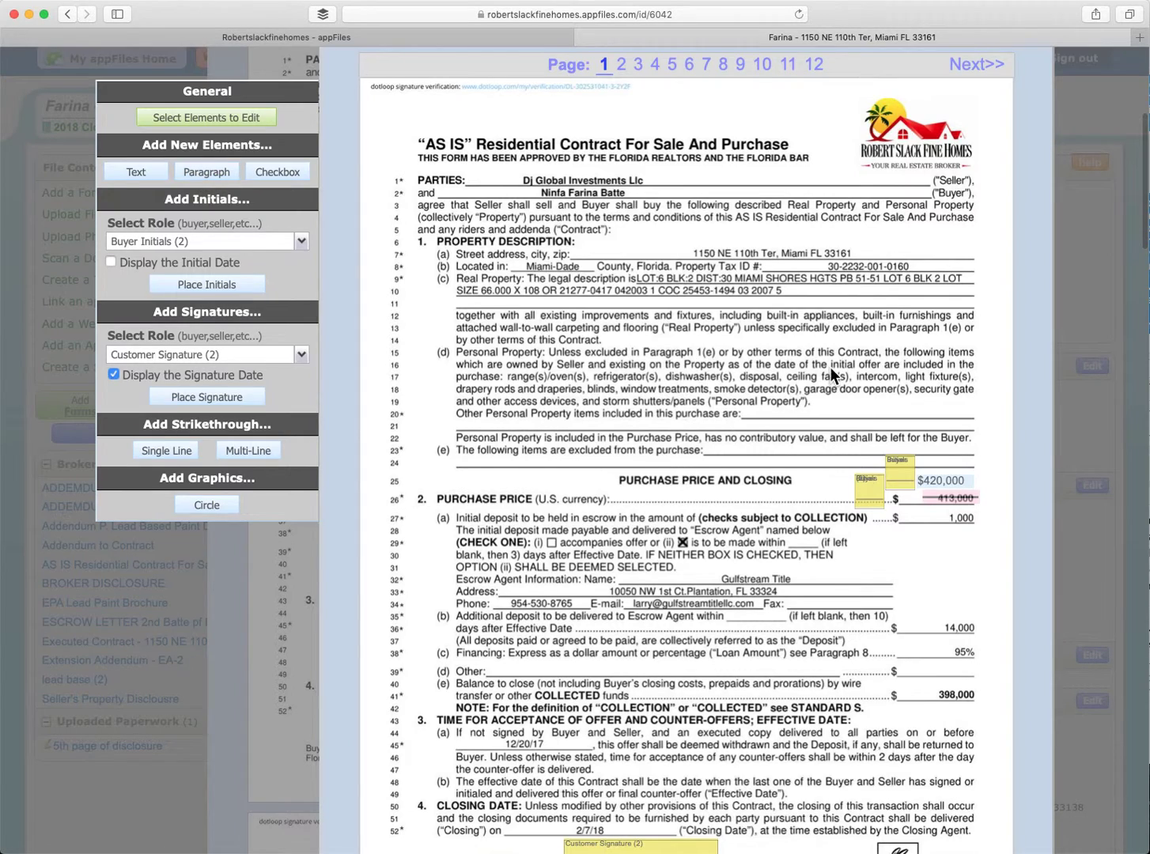
scroll(829, 367, up, 5)
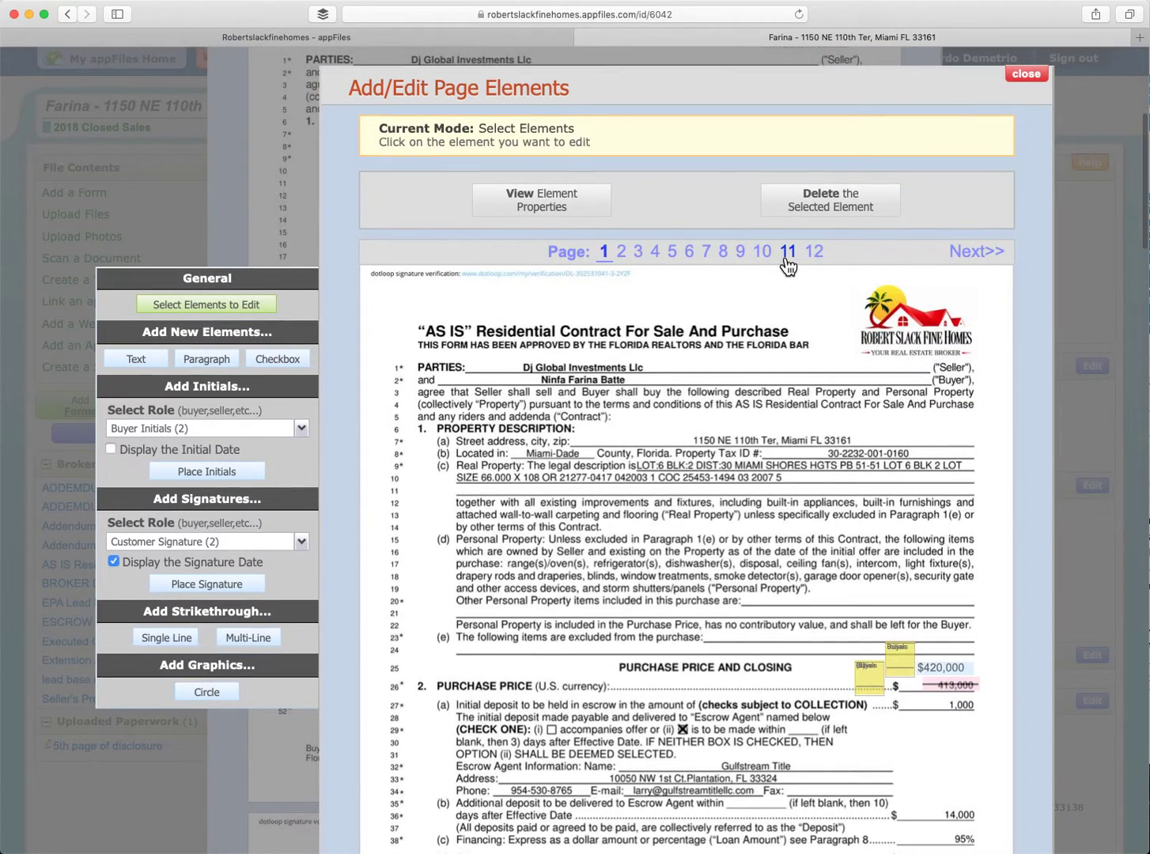
click(787, 254)
scroll(783, 488, down, 6)
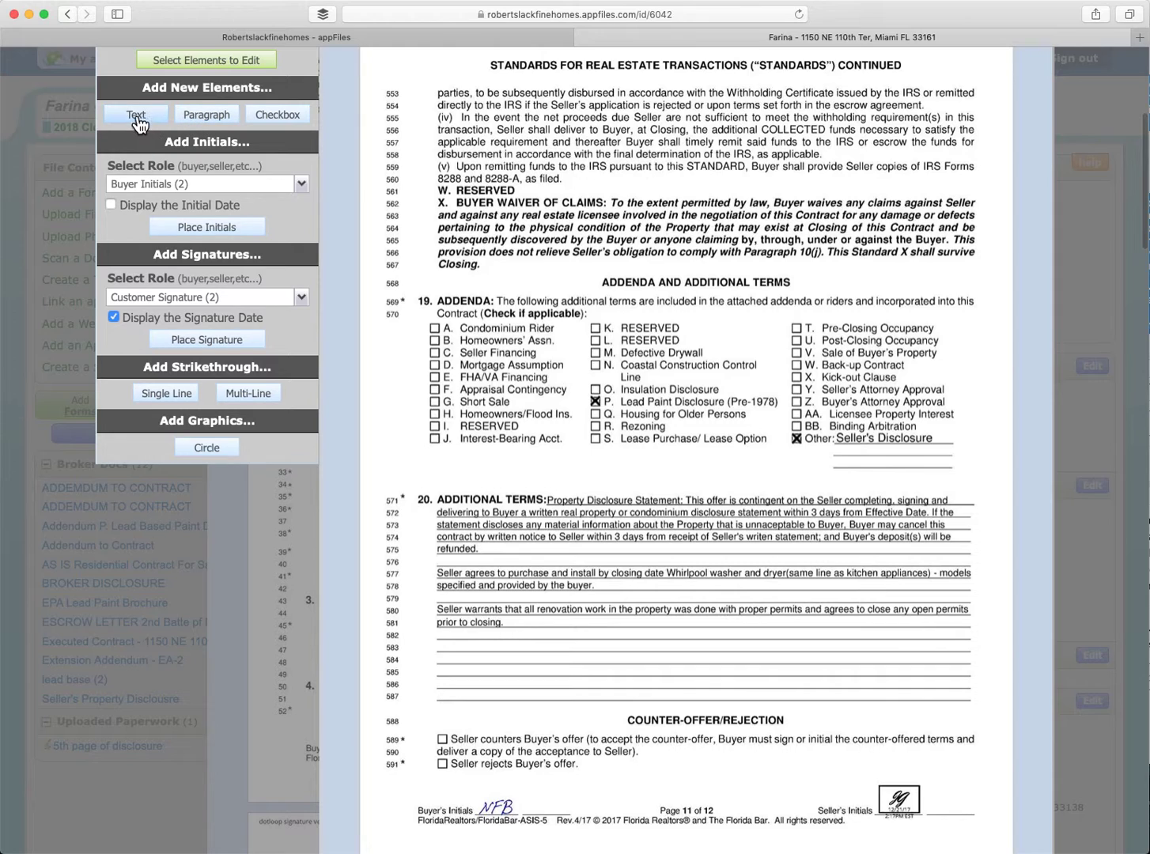
click(195, 119)
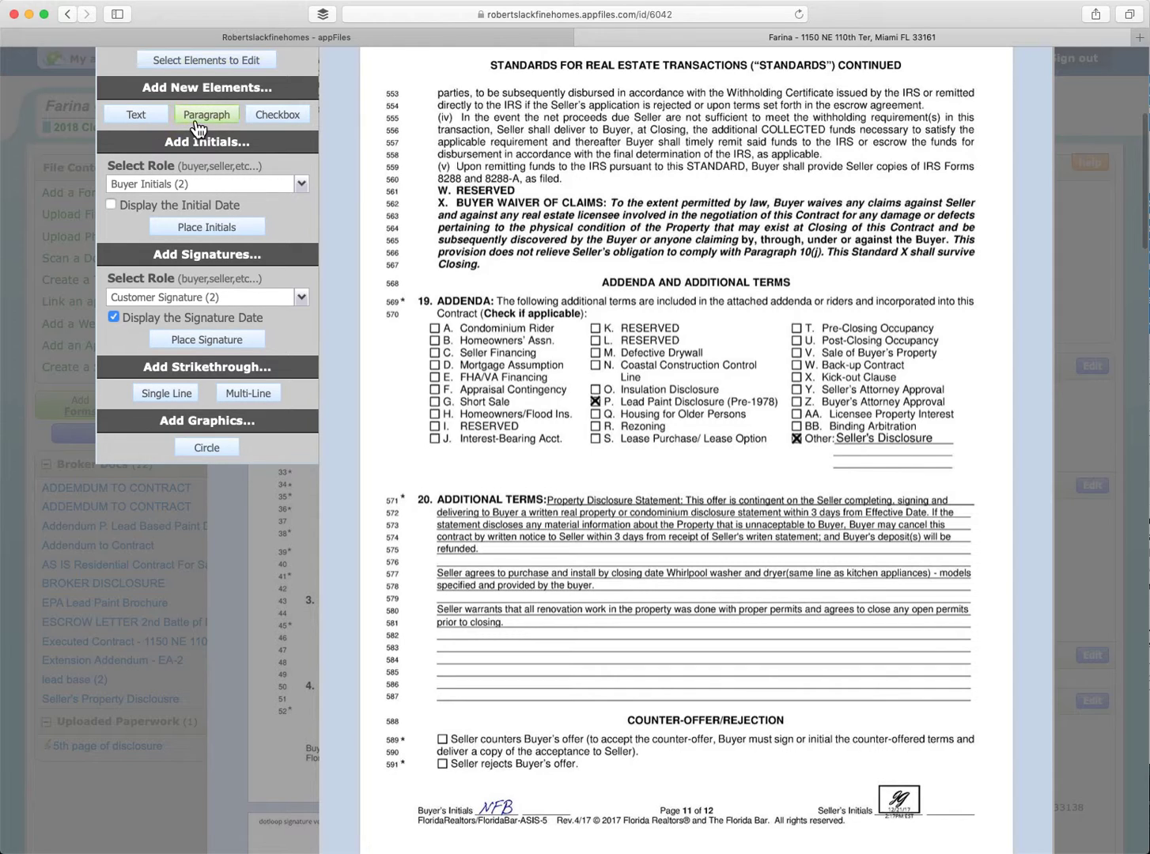
click(439, 635)
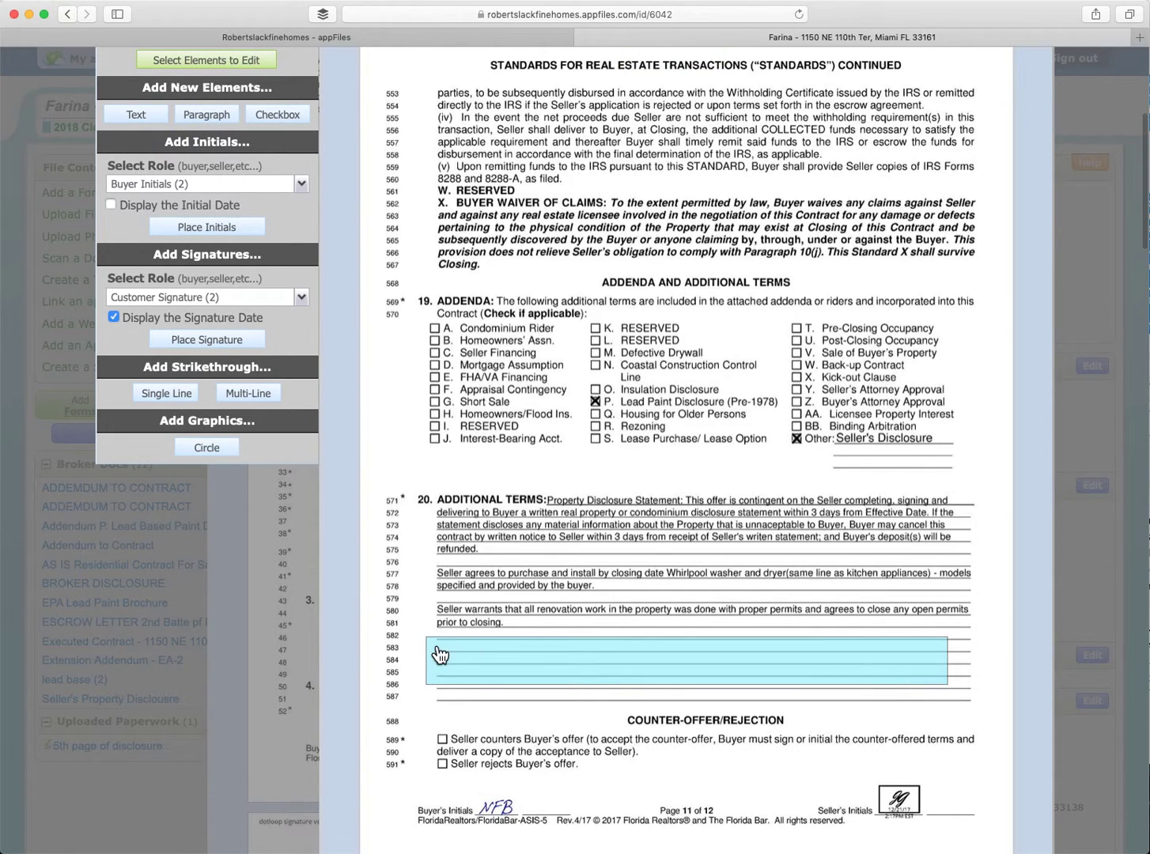
drag(426, 649, 441, 650)
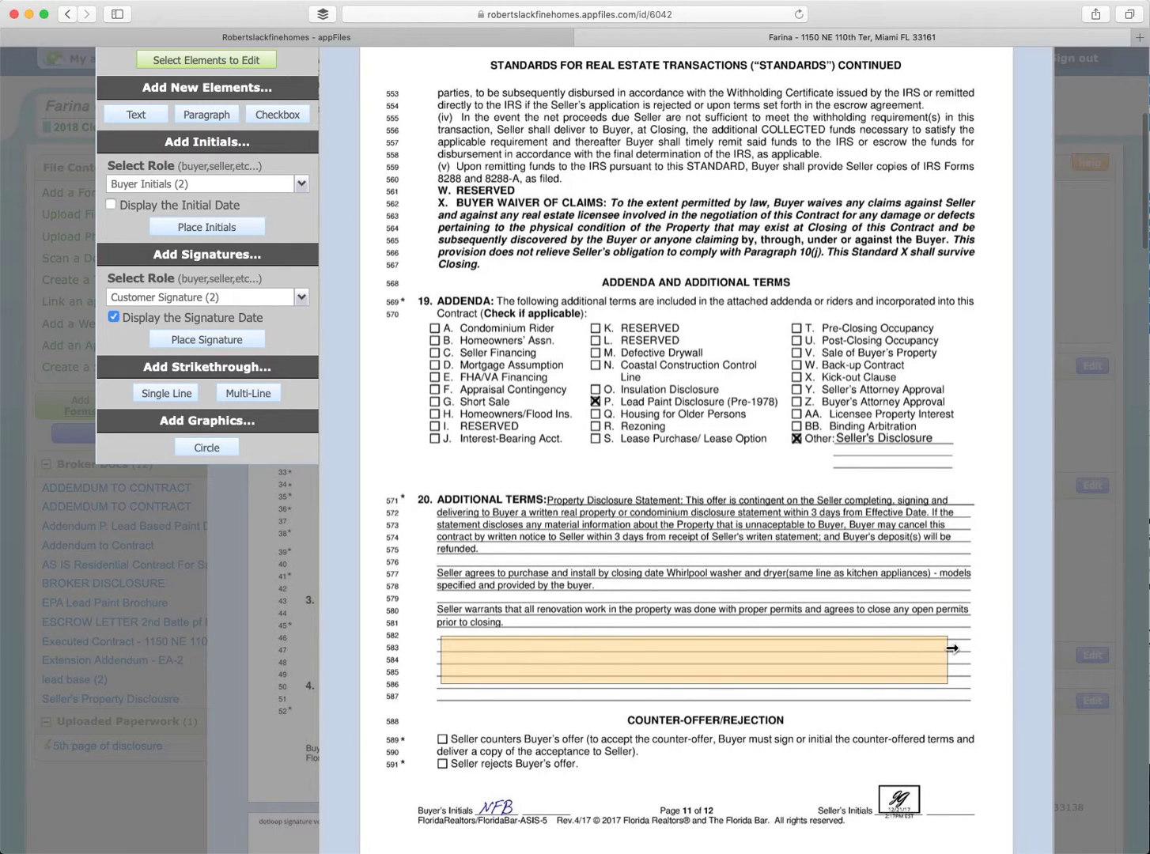
drag(947, 687, 947, 709)
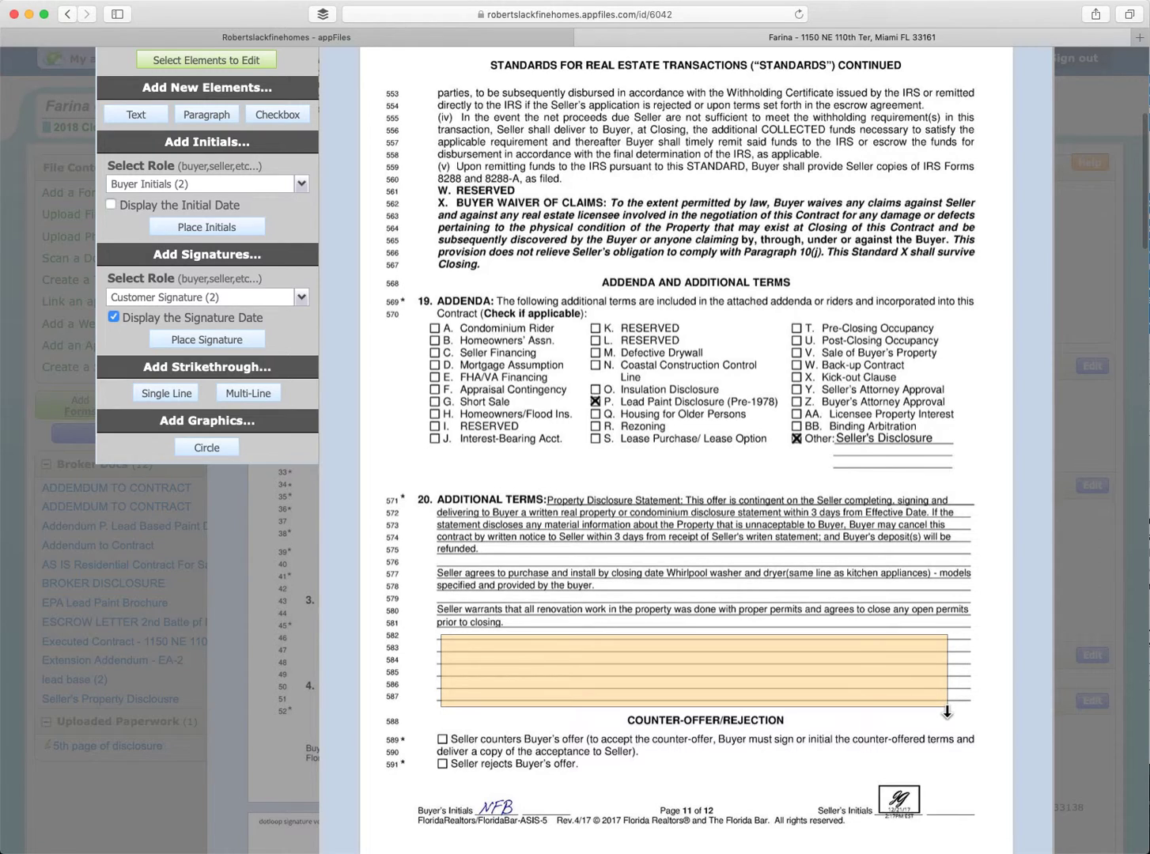
- Enter "huhkubwe jbfwjdbkjbj" and, after a blank line, "hbhdbebdvh" as the paragraph text, and align the element with the blank contract lines
double_click(453, 647)
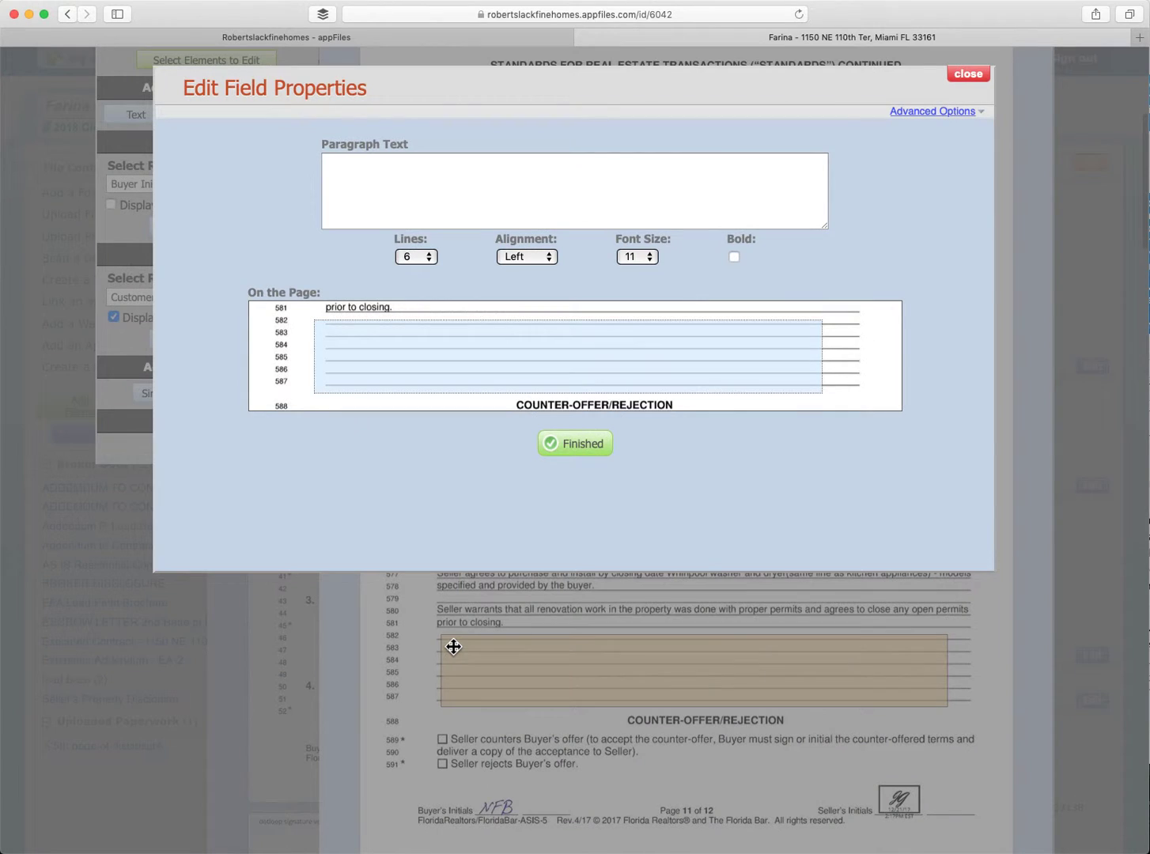
click(379, 174)
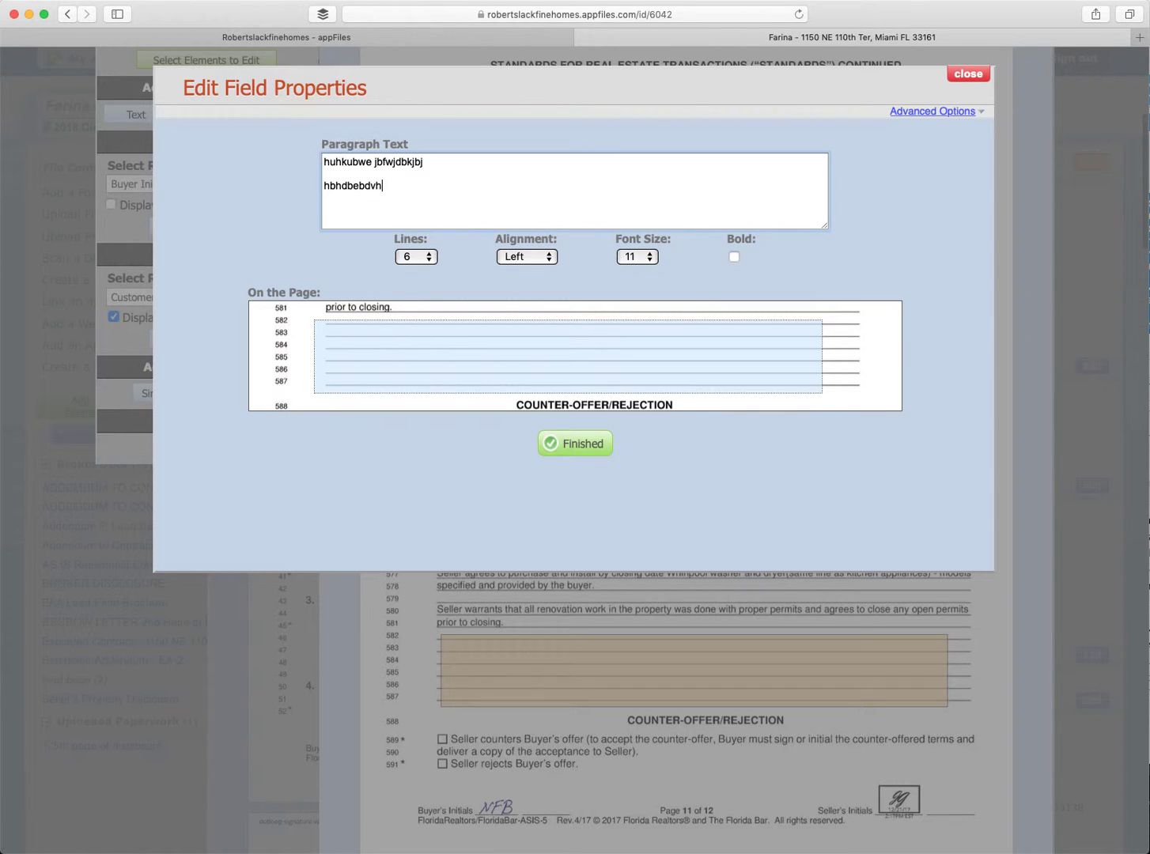
click(608, 451)
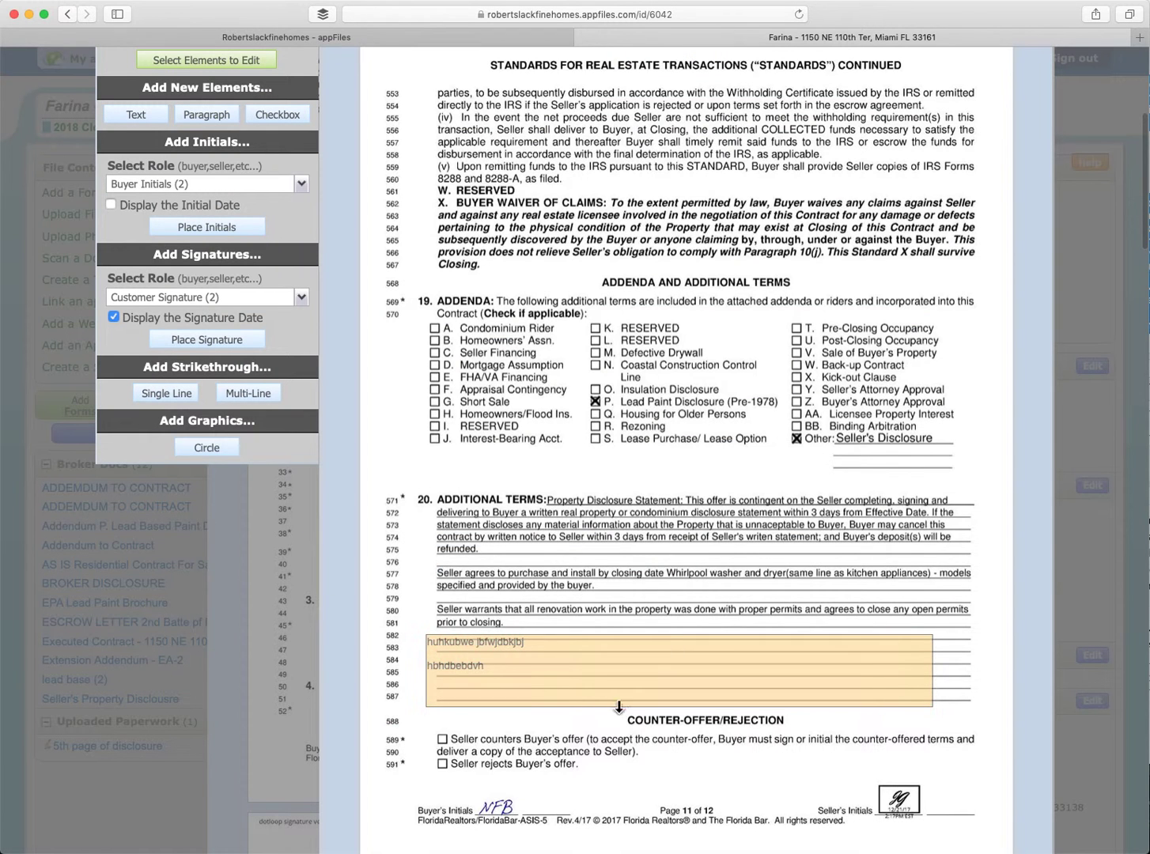
drag(544, 676, 555, 682)
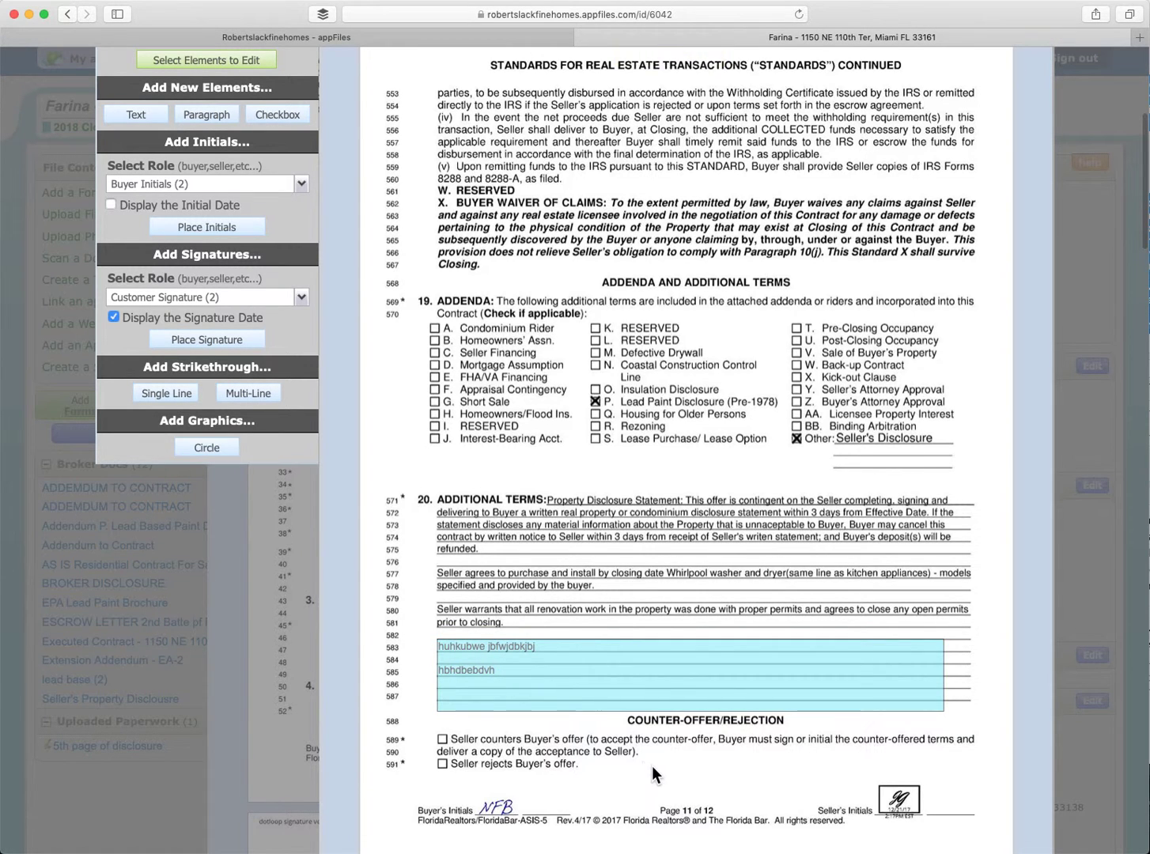
- Place a Buyer Initials field, without the initial date, in the margin beside the new paragraph on page 11
scroll(652, 766, down, 3)
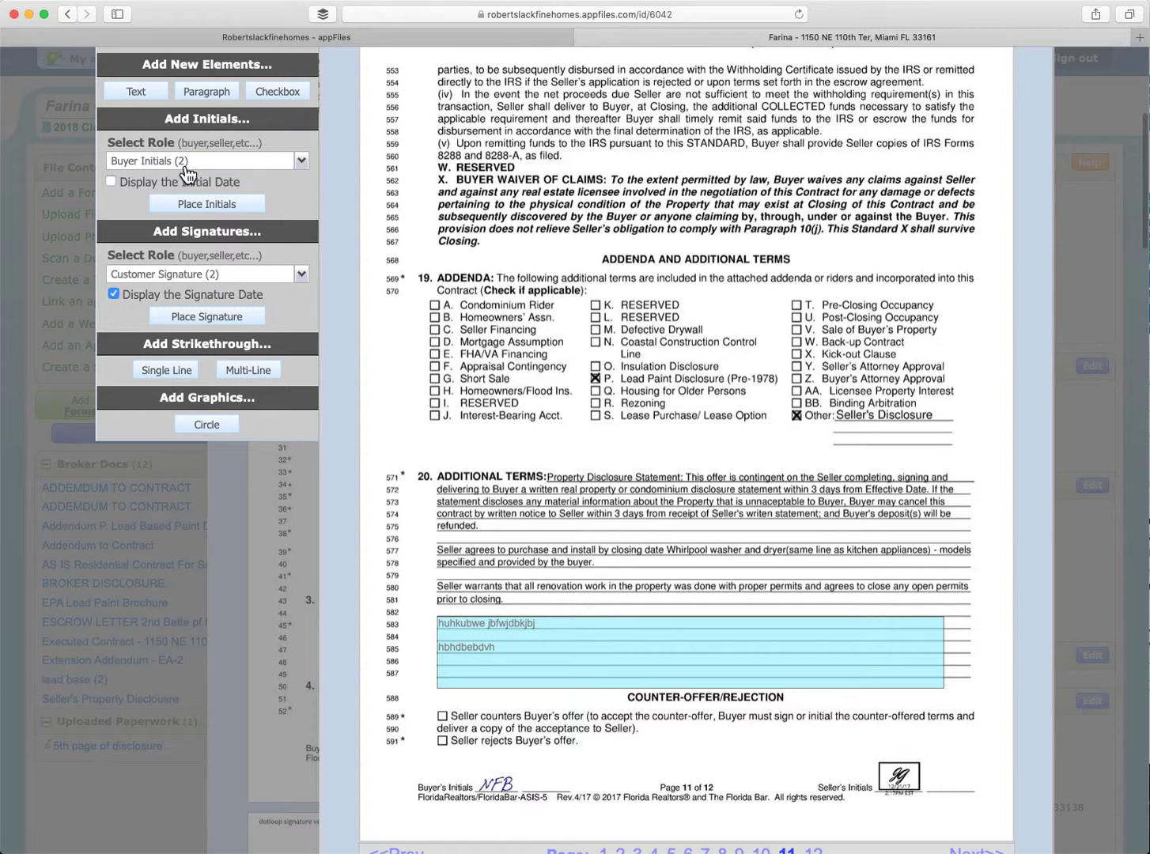
click(185, 162)
click(168, 209)
click(198, 208)
scroll(552, 652, down, 2)
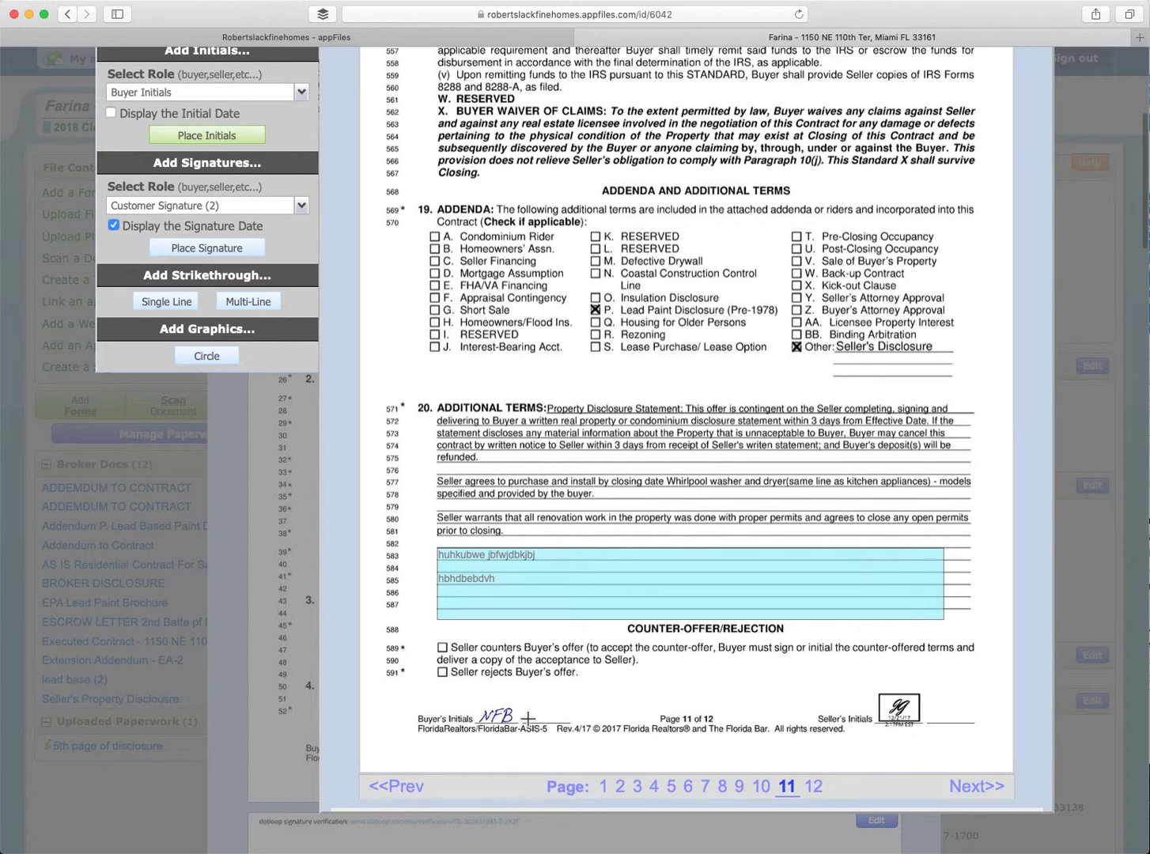
click(413, 617)
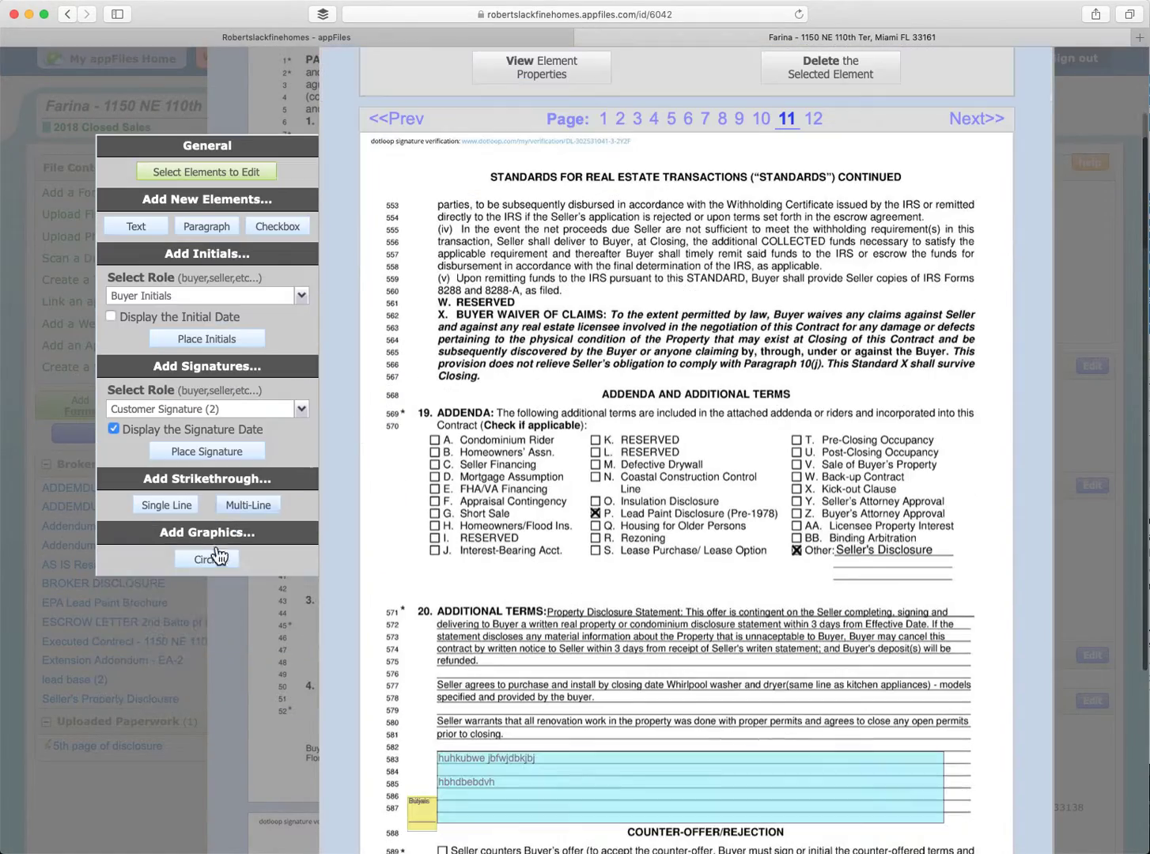
- Strike through the whole of line 580, starting "Seller warrants that all renovation work", with a single-line strikethrough
click(166, 506)
scroll(479, 636, down, 3)
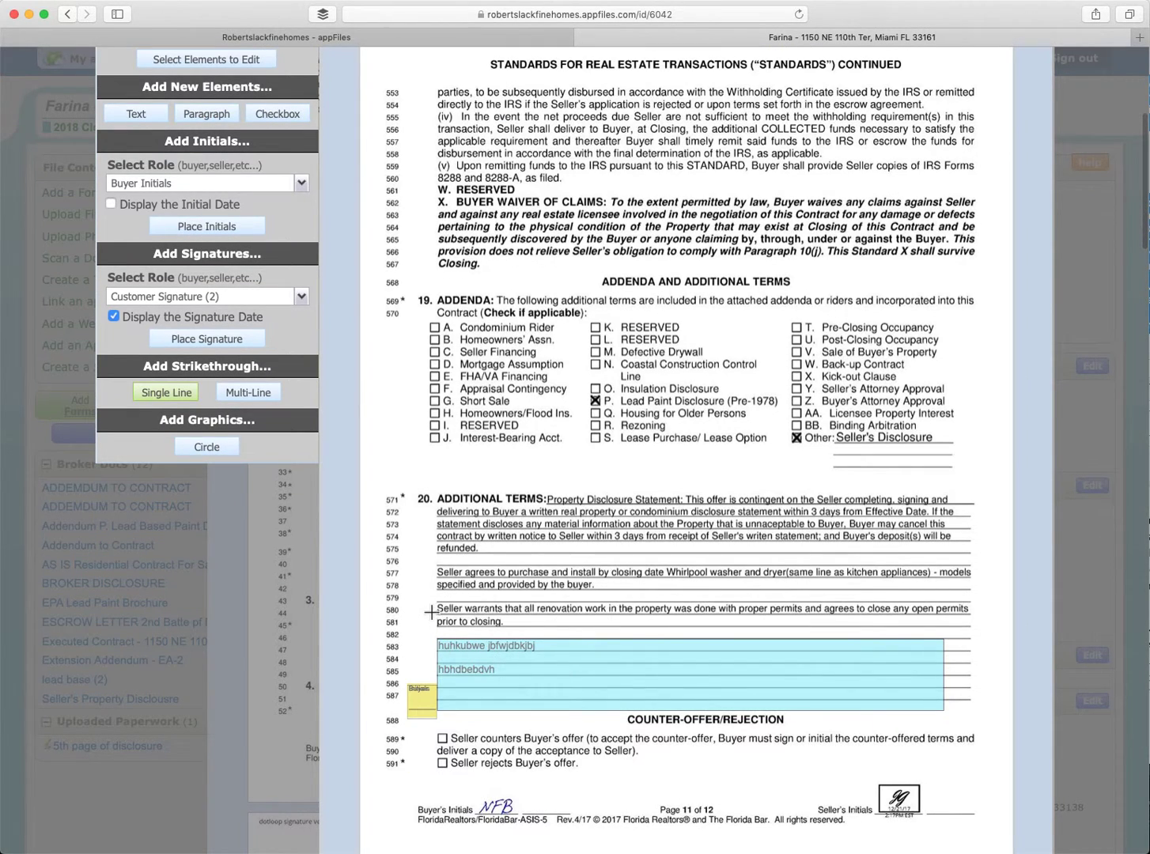
click(430, 609)
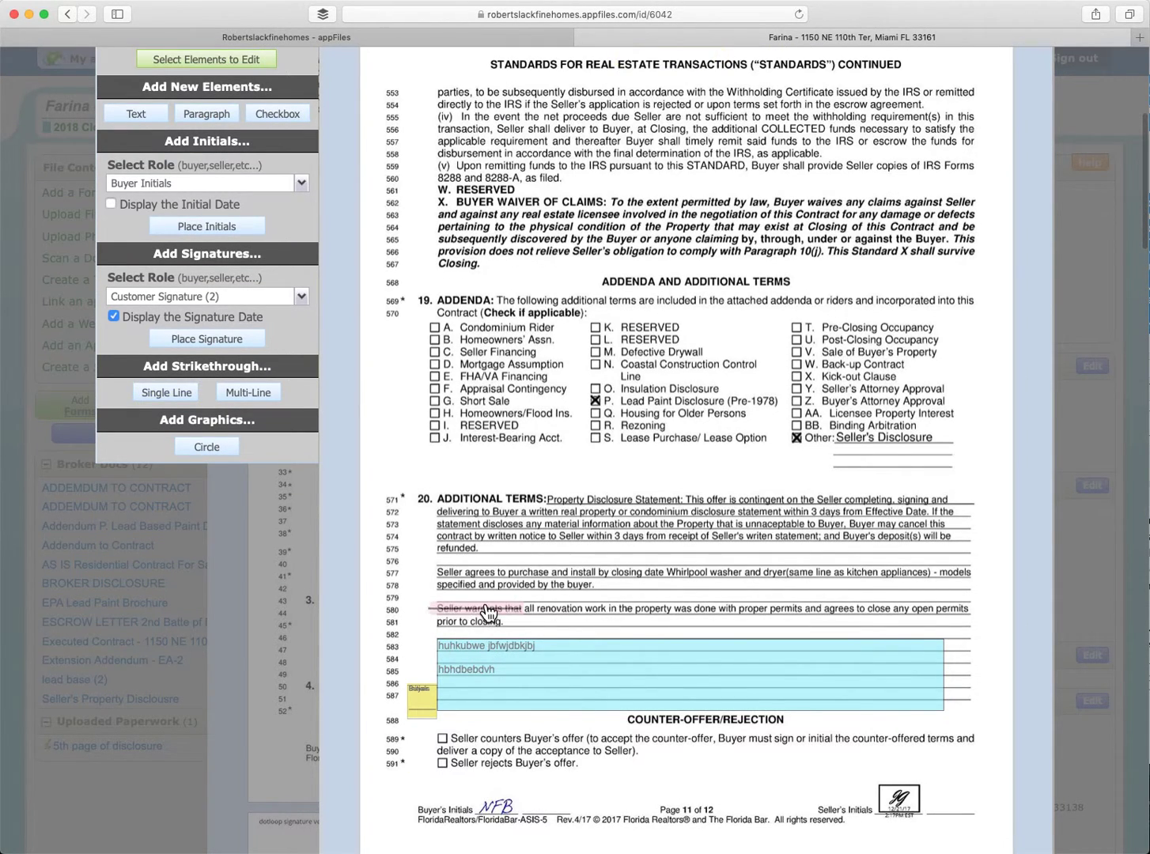
drag(522, 609, 970, 609)
click(871, 630)
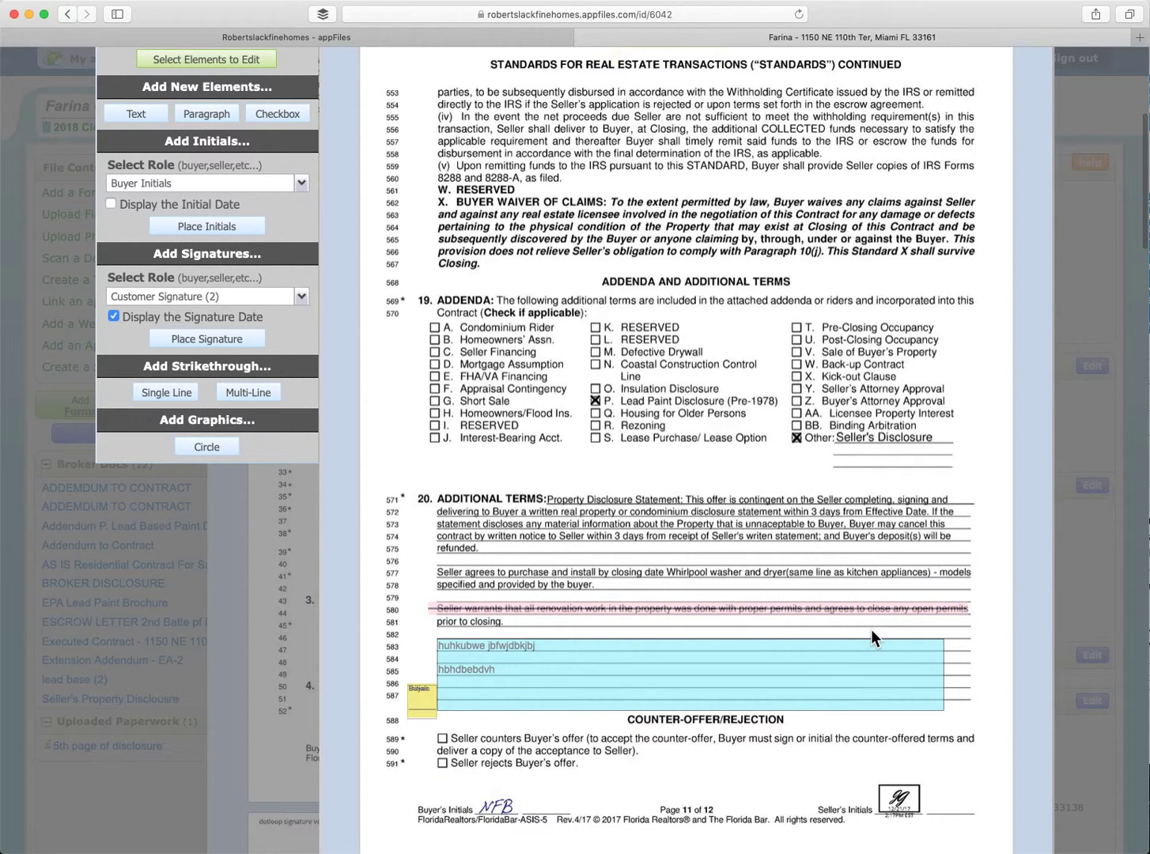
- Move the Buyer Initials field up the margin beside lines 577 and 578, and deselect it
click(421, 698)
drag(421, 699, 420, 578)
click(420, 659)
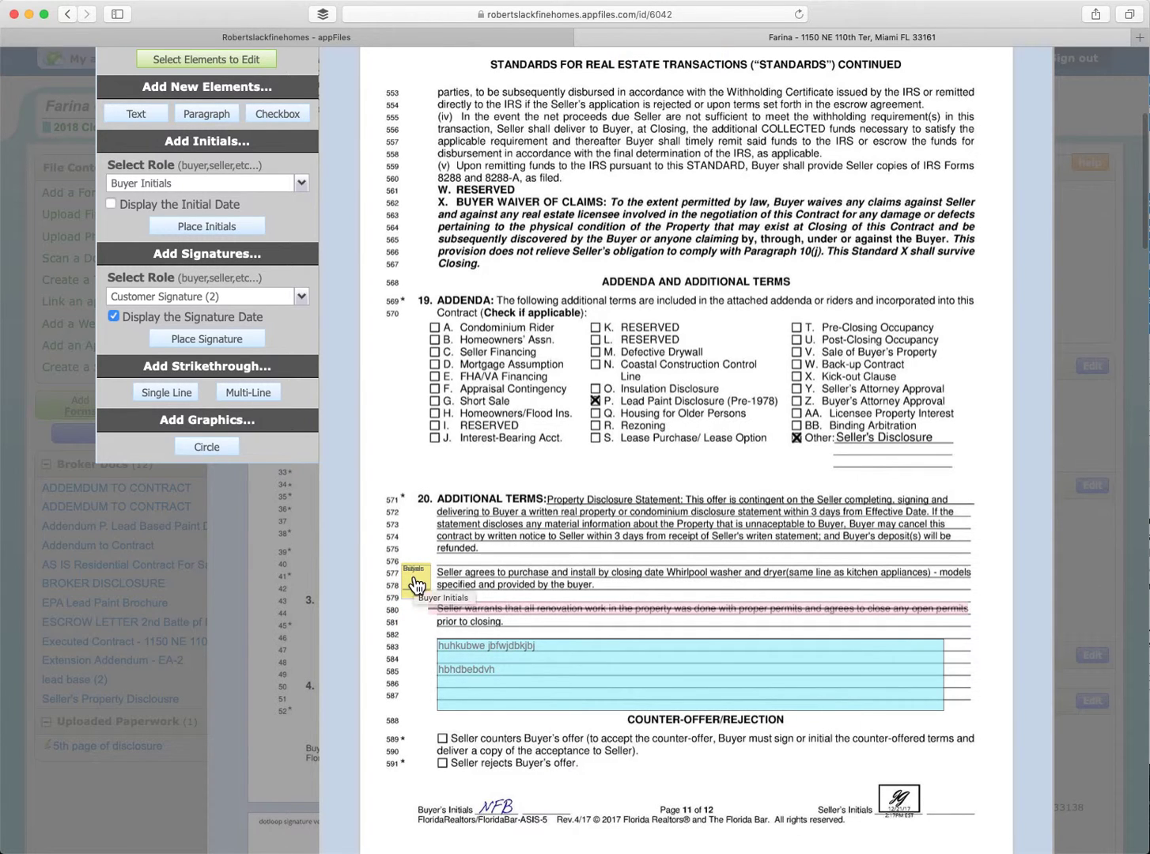
- Permanently delete the Buyer Initials field in the margin of page 11
scroll(420, 438, up, 3)
scroll(420, 438, down, 1)
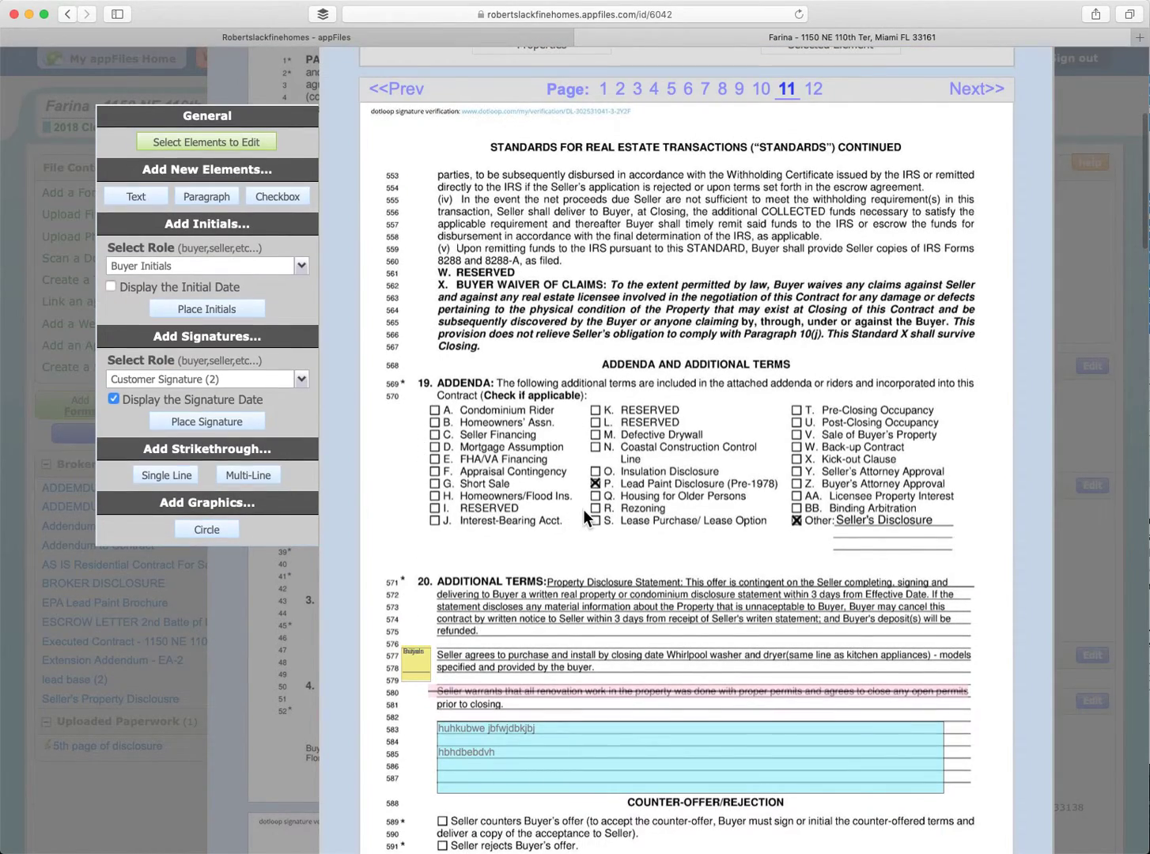
scroll(613, 508, up, 5)
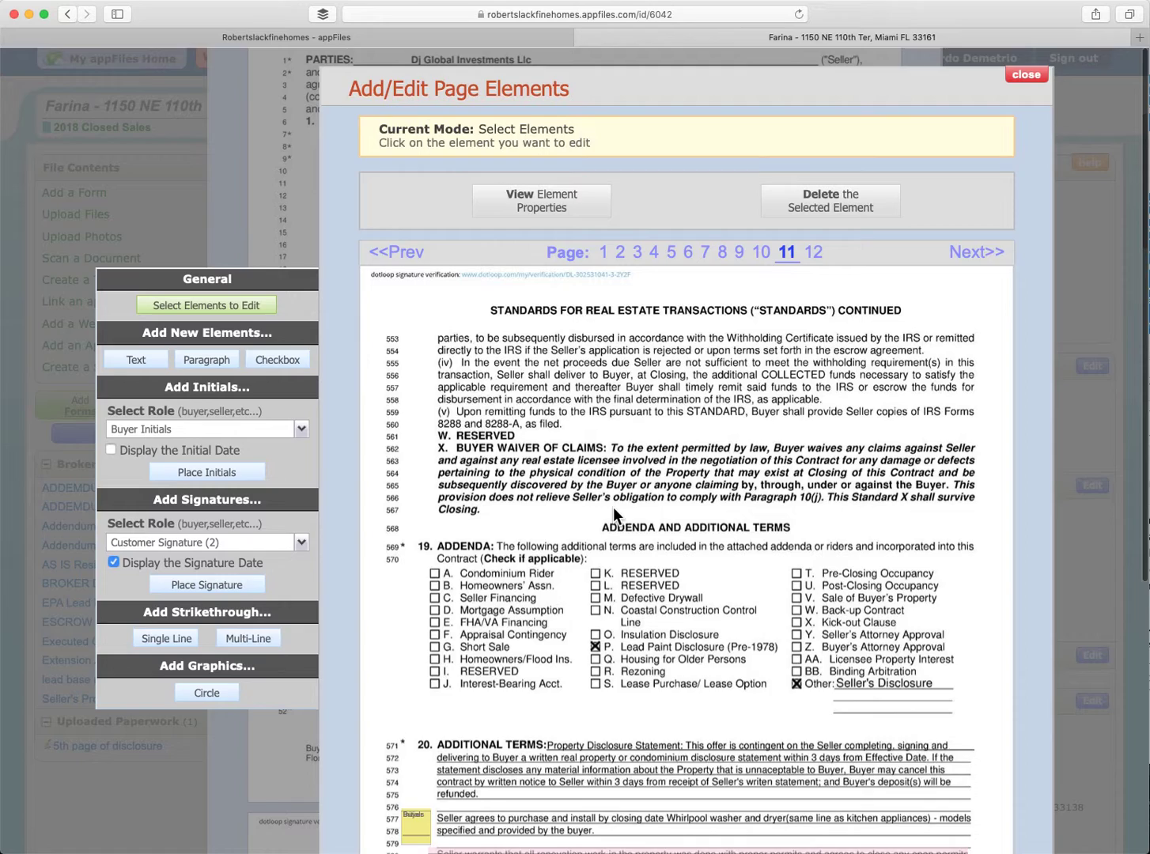
scroll(612, 507, down, 3)
scroll(613, 507, down, 3)
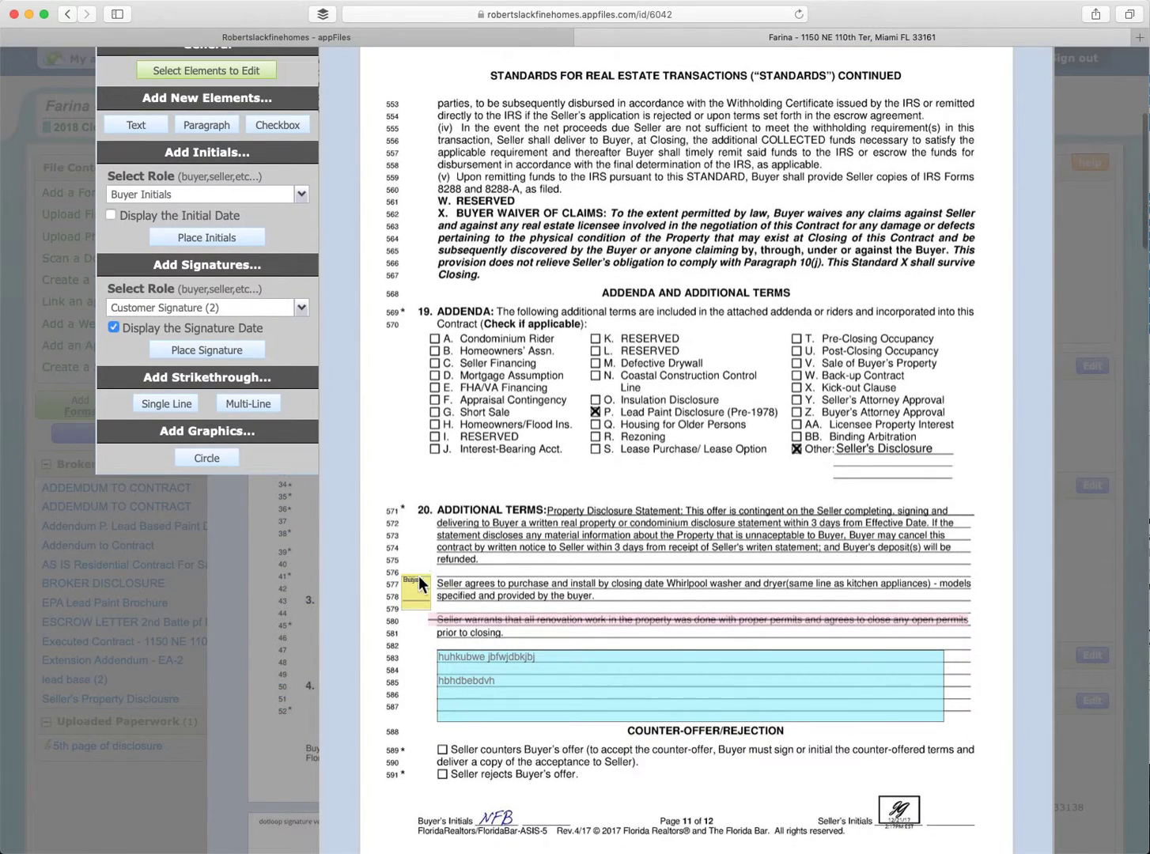
scroll(785, 445, up, 5)
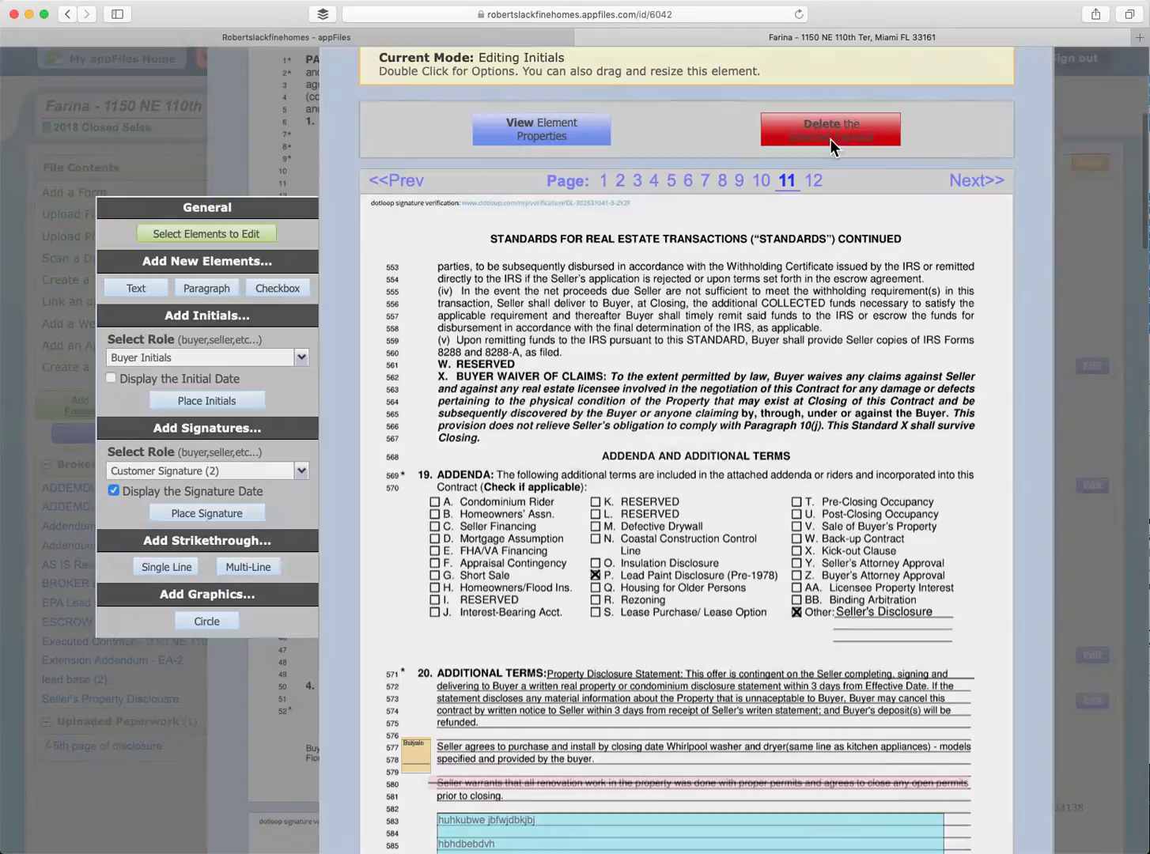
click(831, 140)
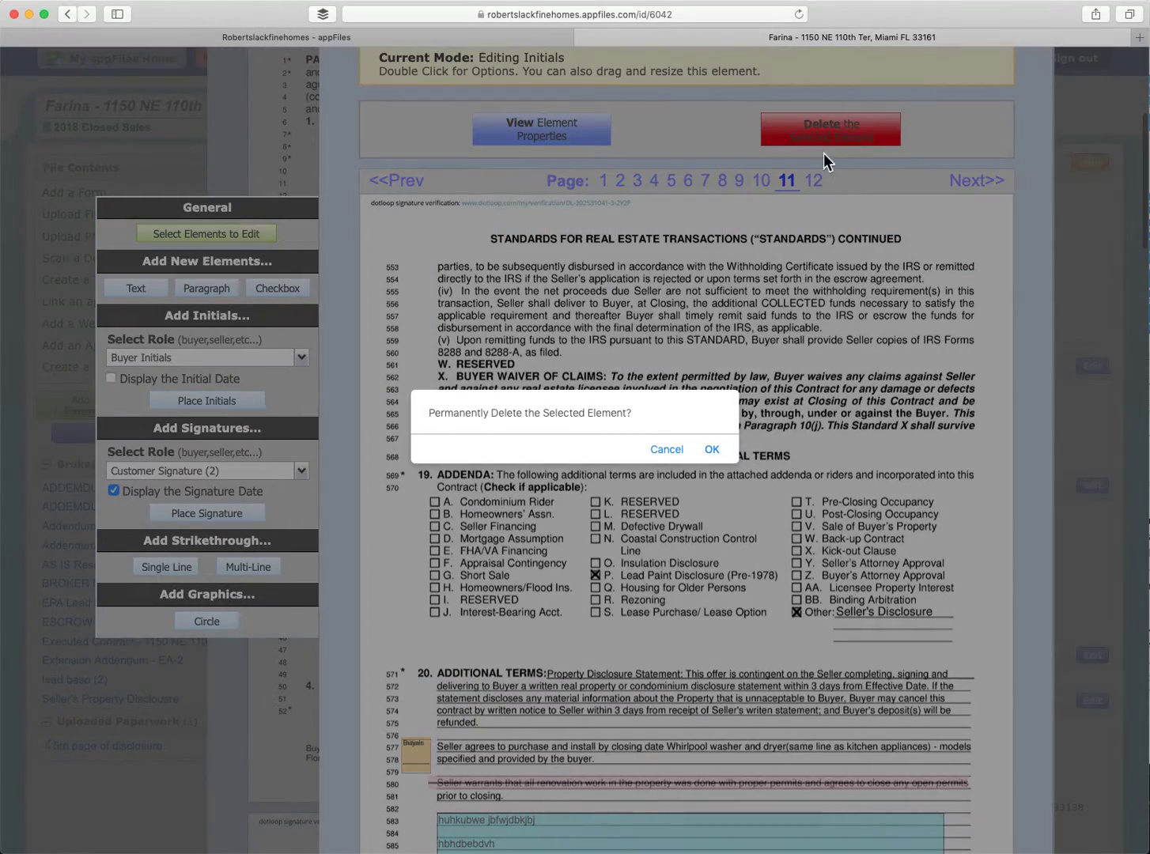
click(712, 450)
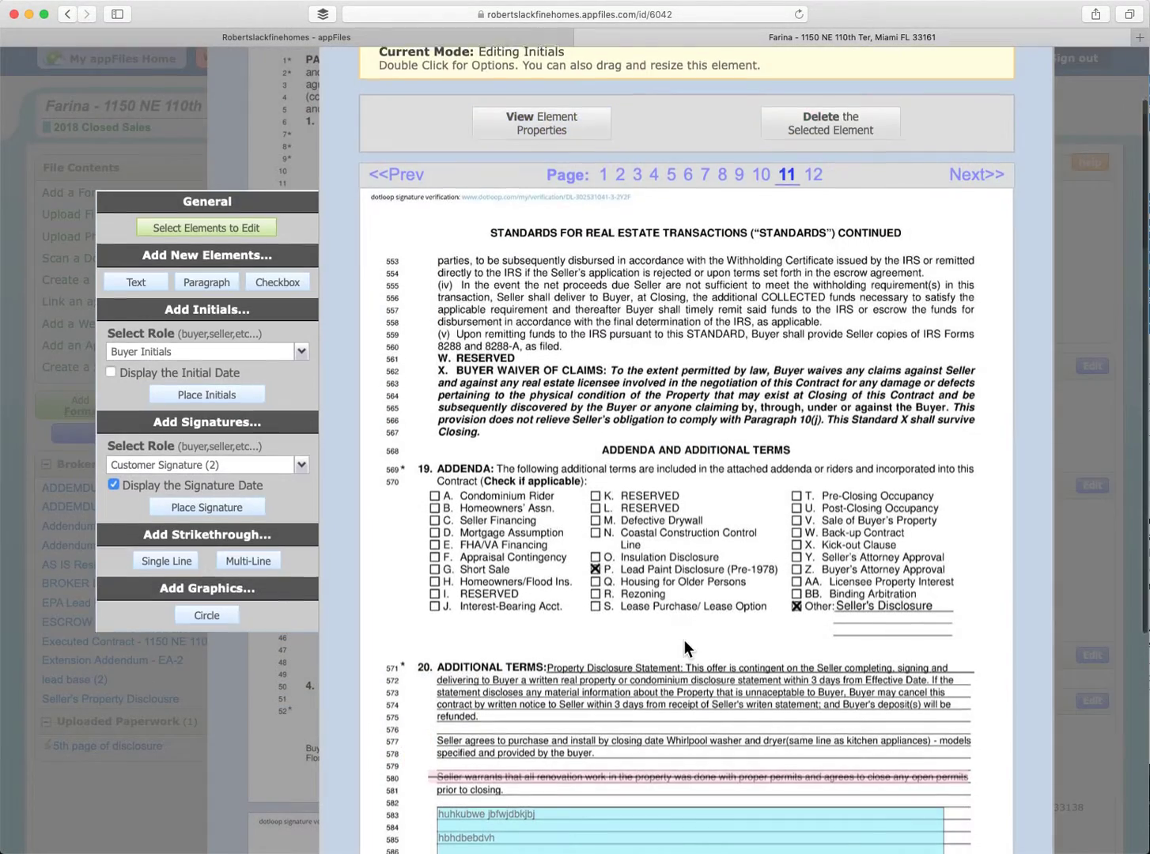
- Permanently delete the single-line strikethrough over line 580 on page 11
scroll(684, 640, down, 3)
click(481, 672)
scroll(744, 489, up, 4)
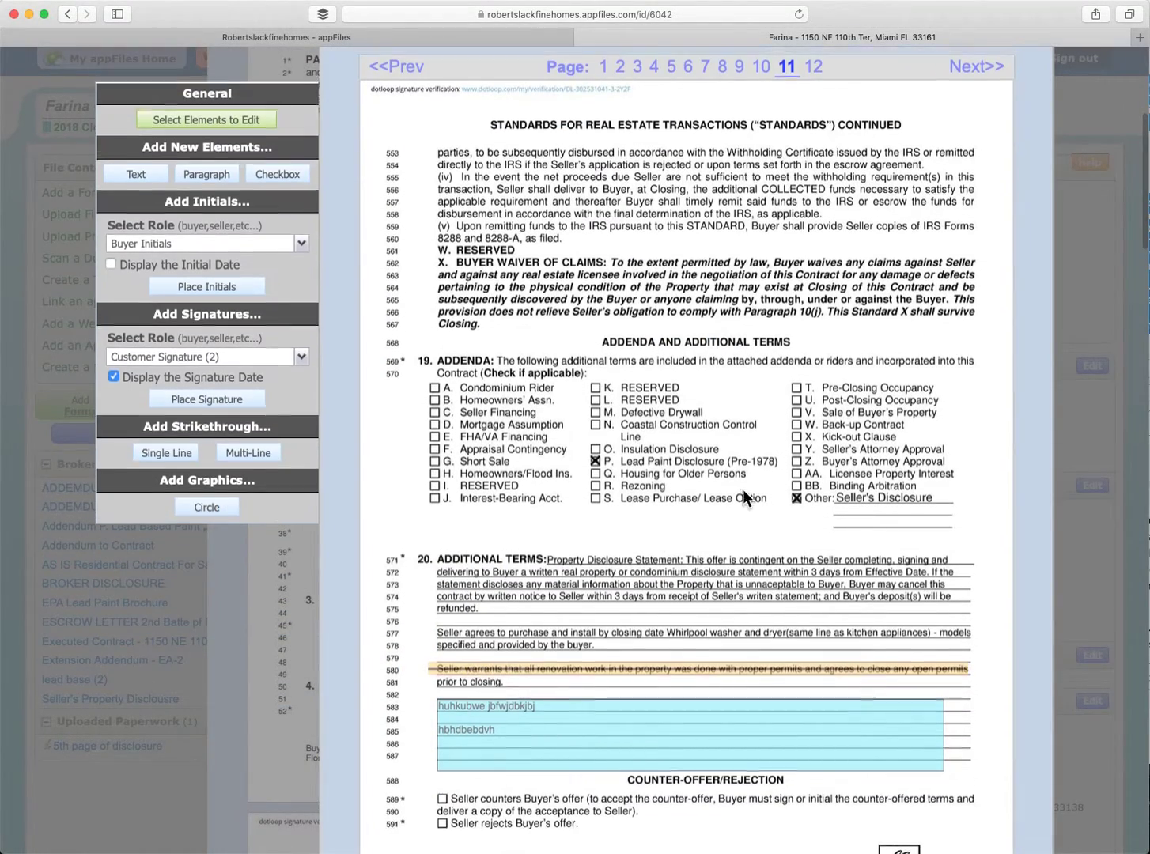
click(826, 155)
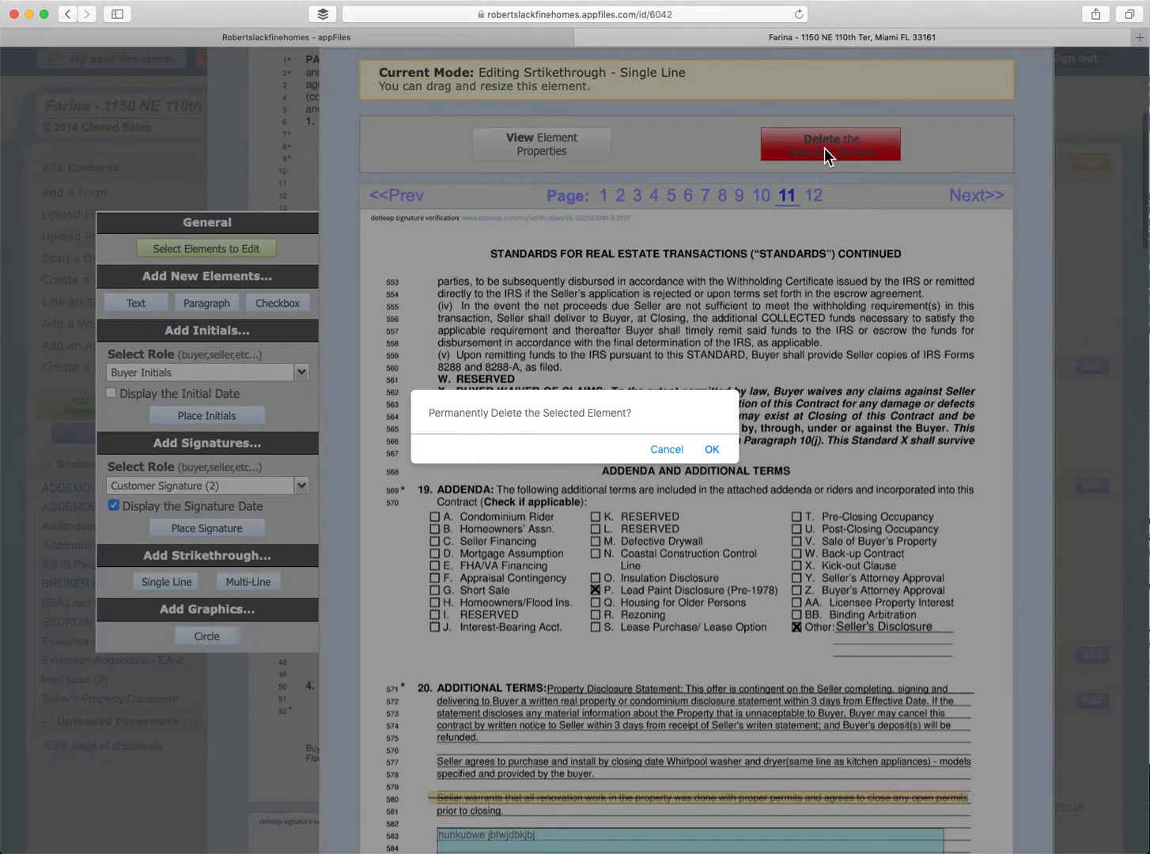
click(712, 450)
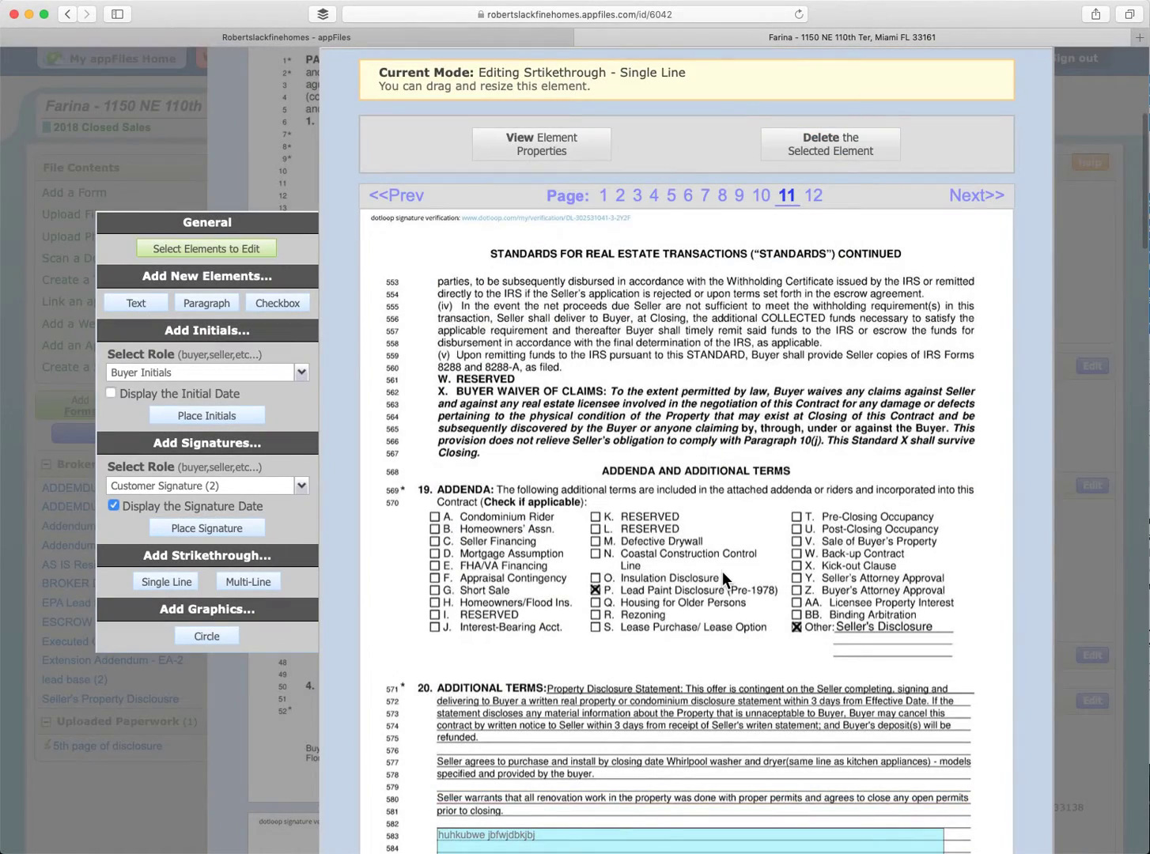
- Permanently delete the added paragraph covering lines 583 to 587 under Additional Terms on page 11
scroll(723, 579, down, 2)
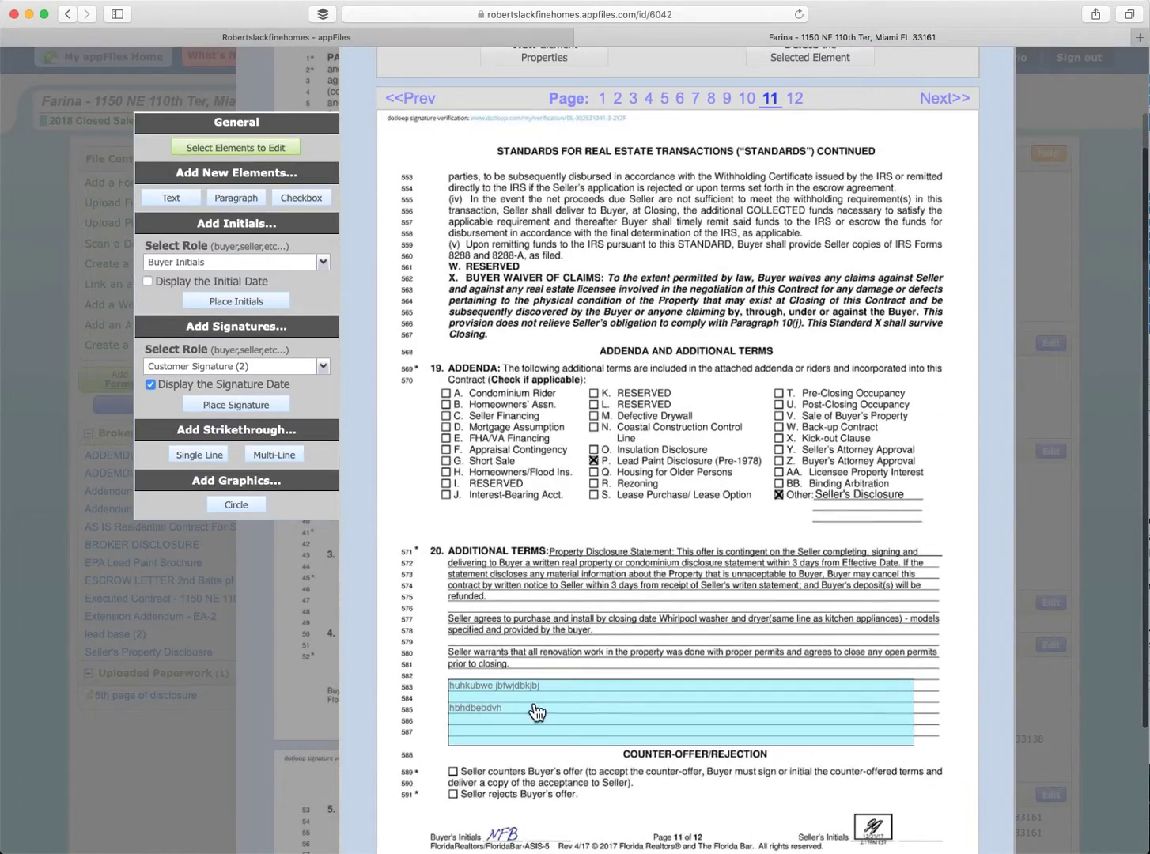
click(532, 707)
click(830, 56)
click(711, 449)
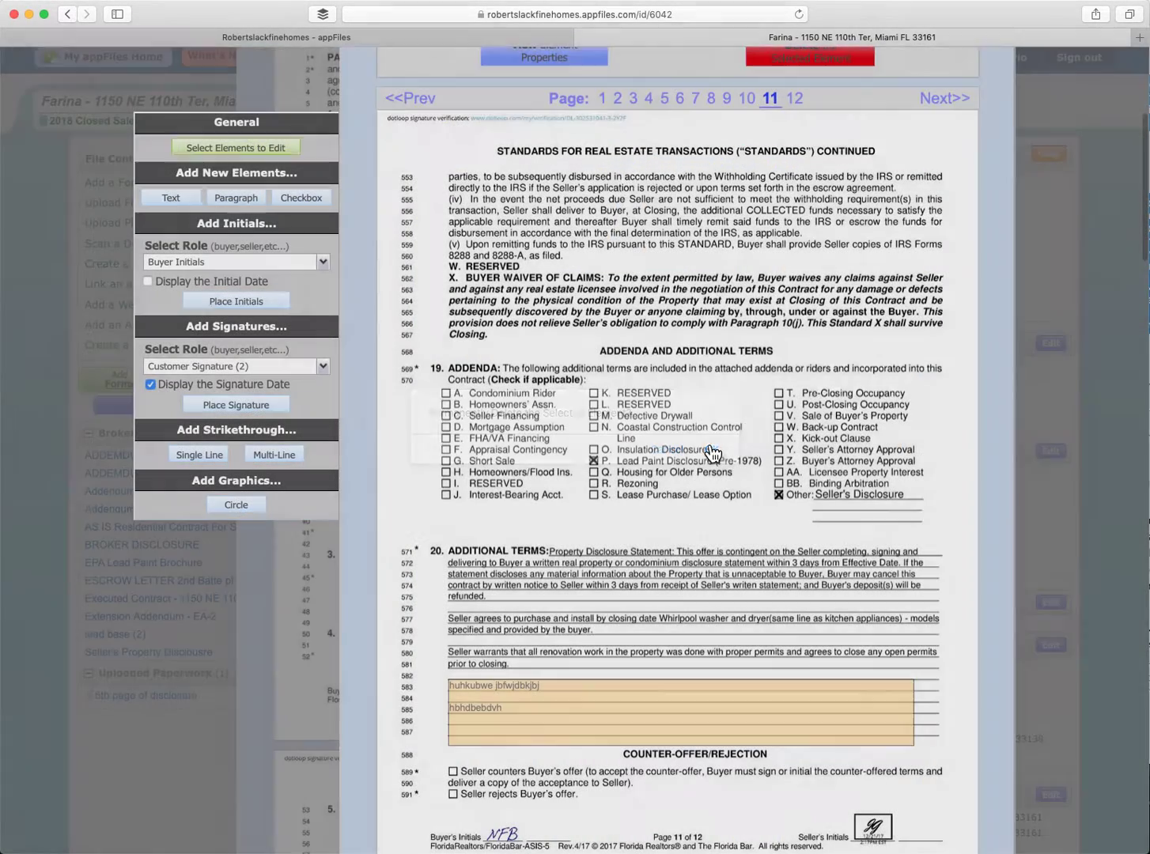
- Permanently delete both initials fields beside the purchase price on page 1
scroll(709, 520, down, 3)
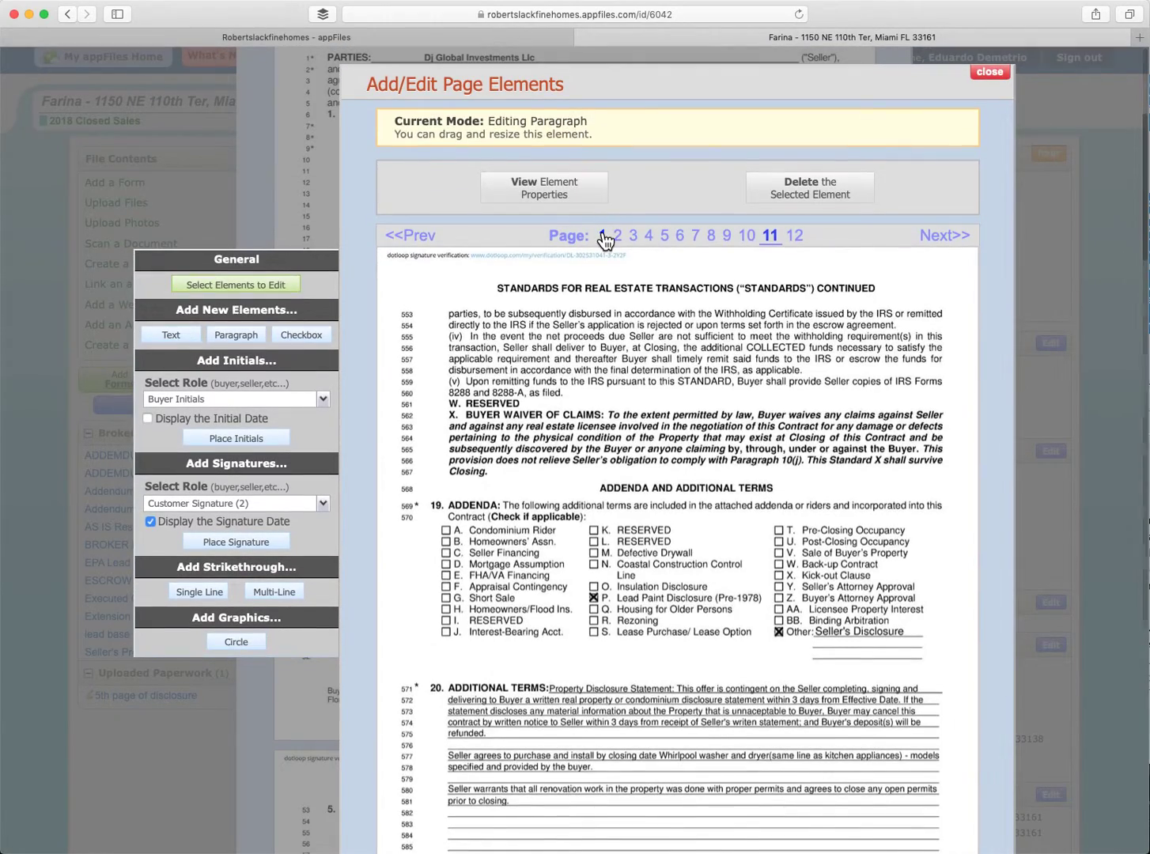
click(605, 235)
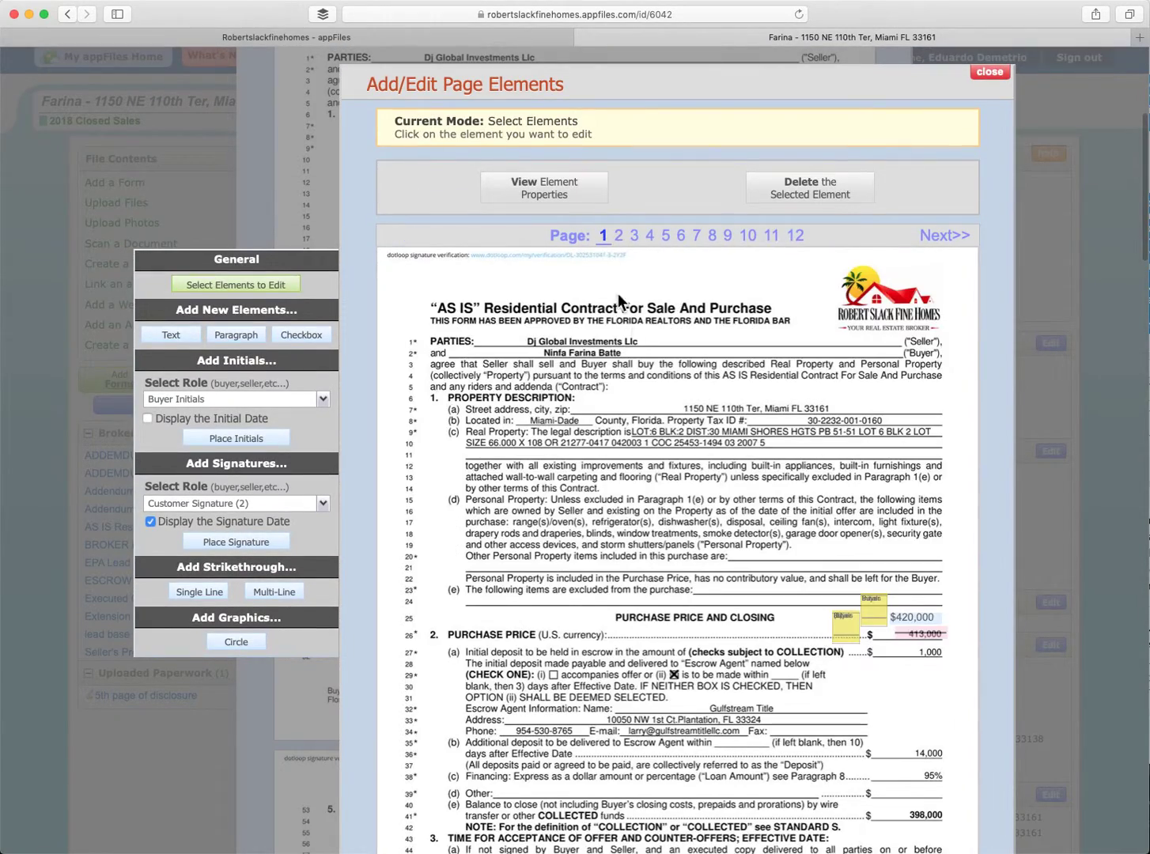
scroll(701, 487, down, 4)
click(873, 402)
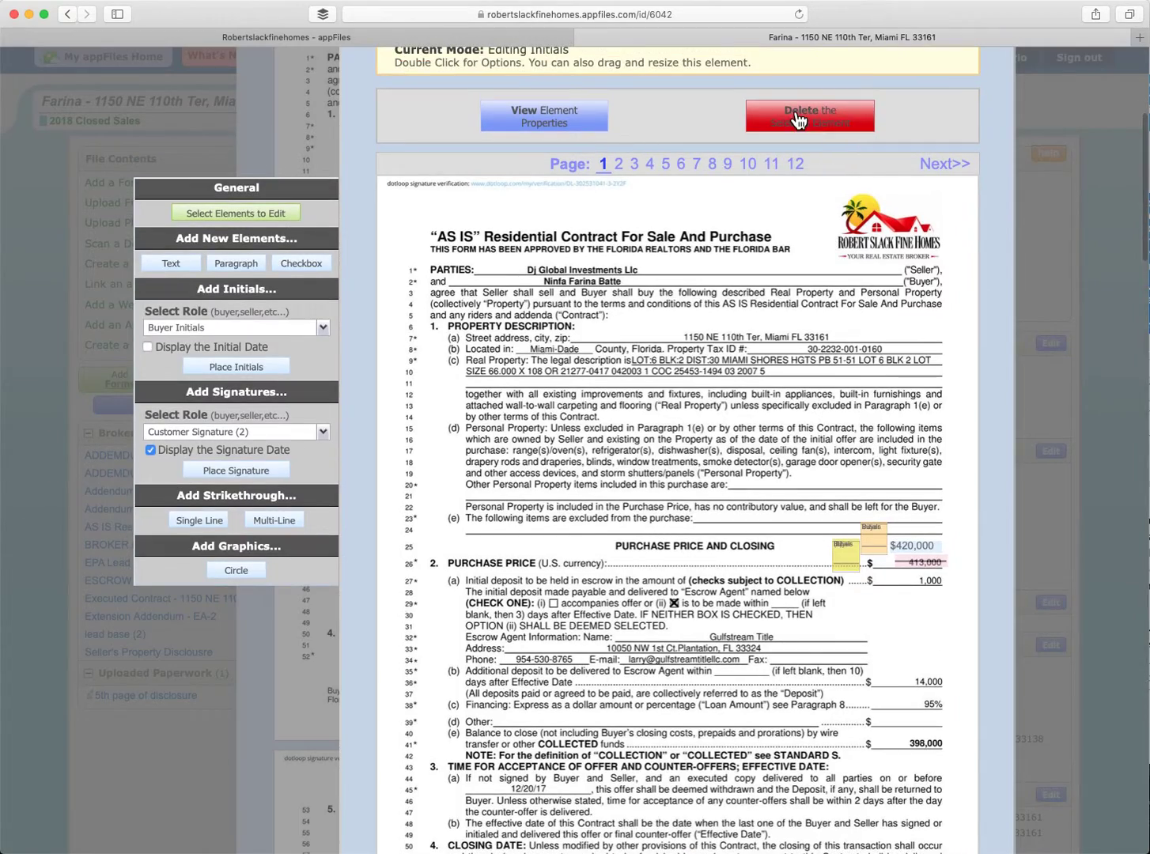
click(795, 113)
click(712, 449)
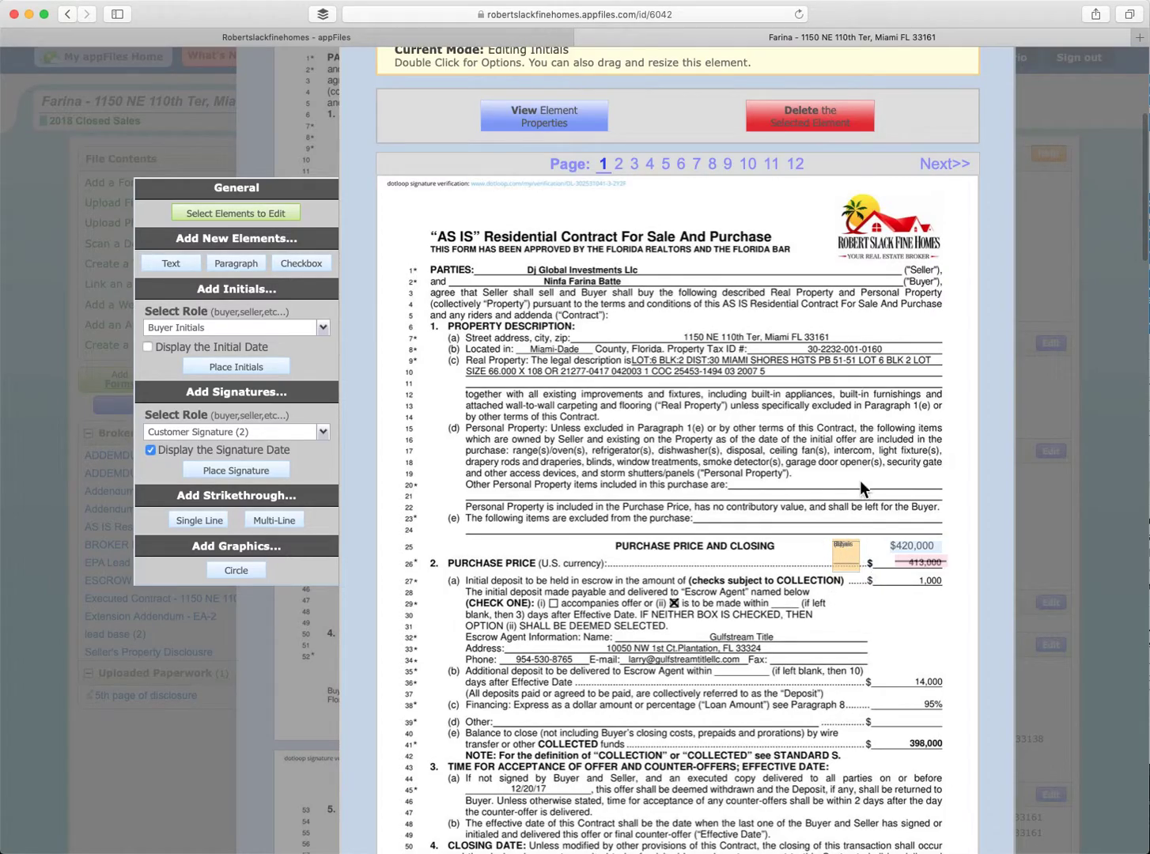
click(809, 119)
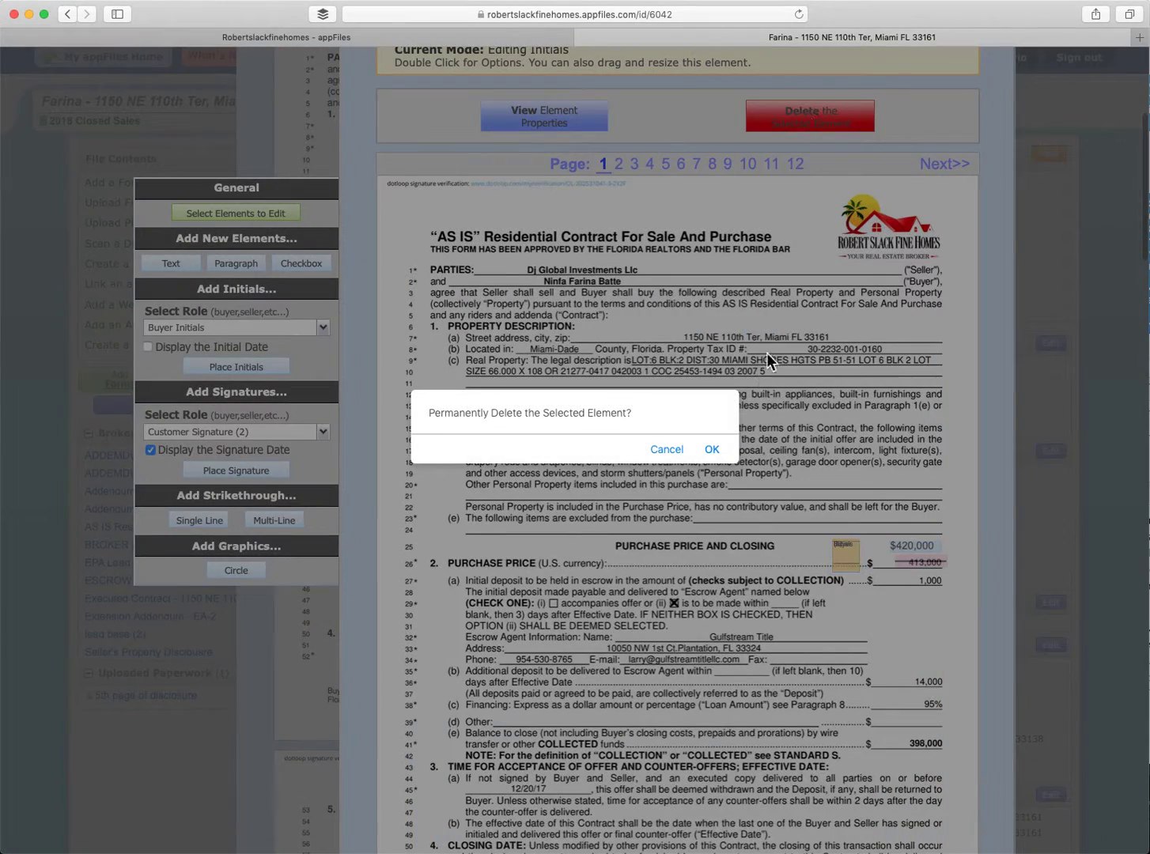
click(711, 449)
- Permanently delete the $420,000 text element above the purchase price on page 1
click(923, 547)
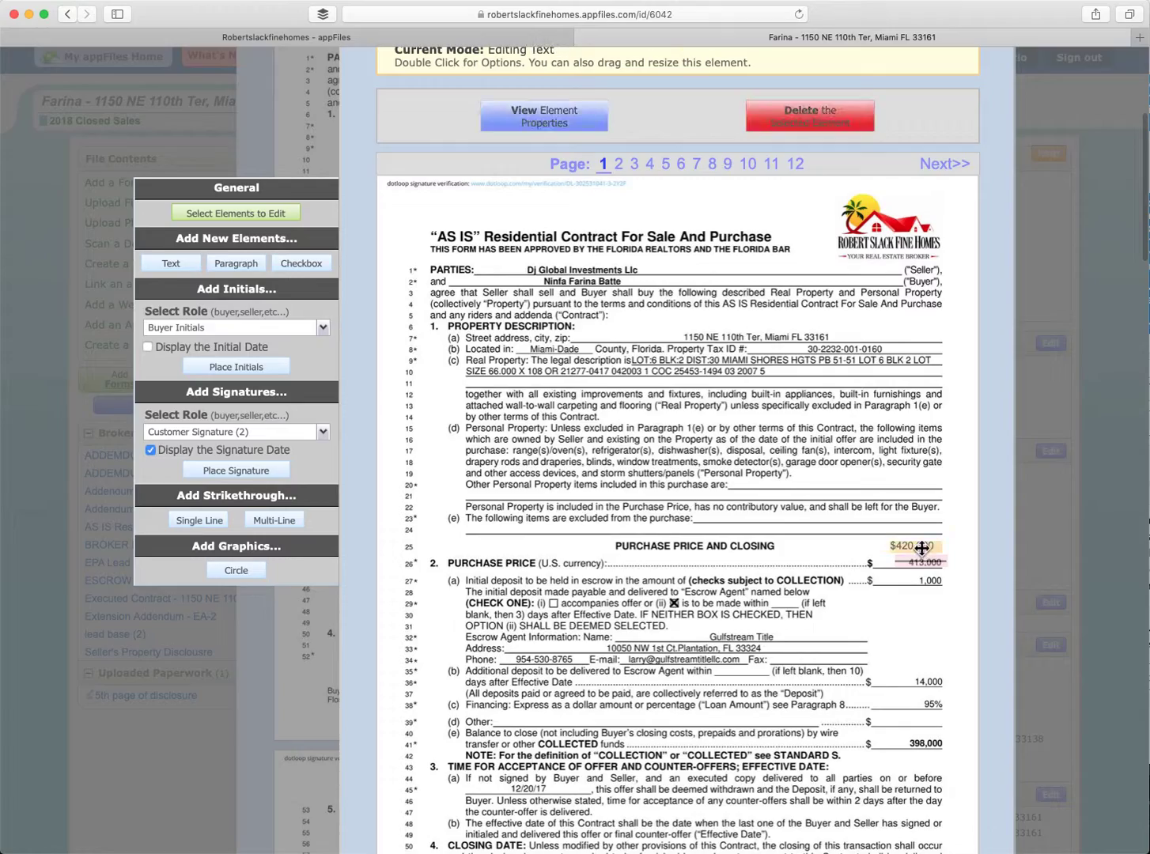
click(811, 125)
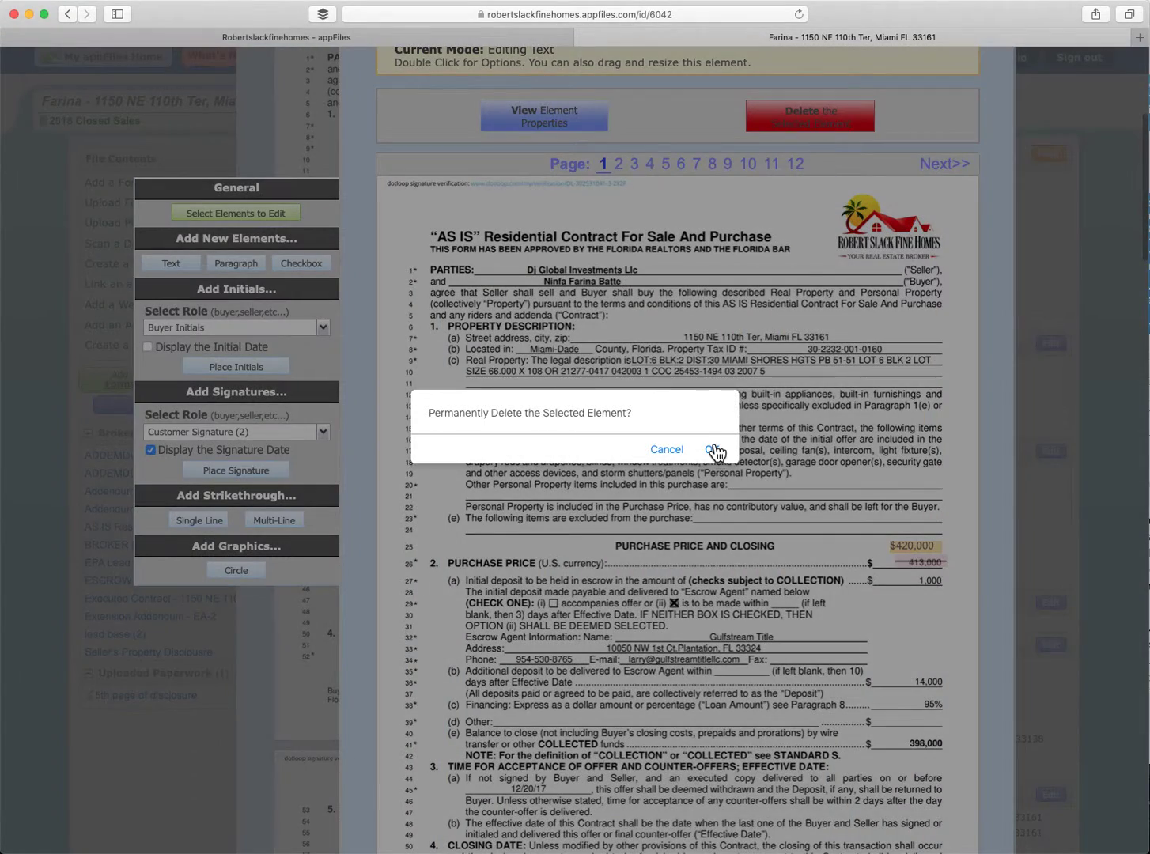
click(714, 450)
- Permanently delete the single-line strikethrough over the 413,000 purchase price on page 1
click(923, 563)
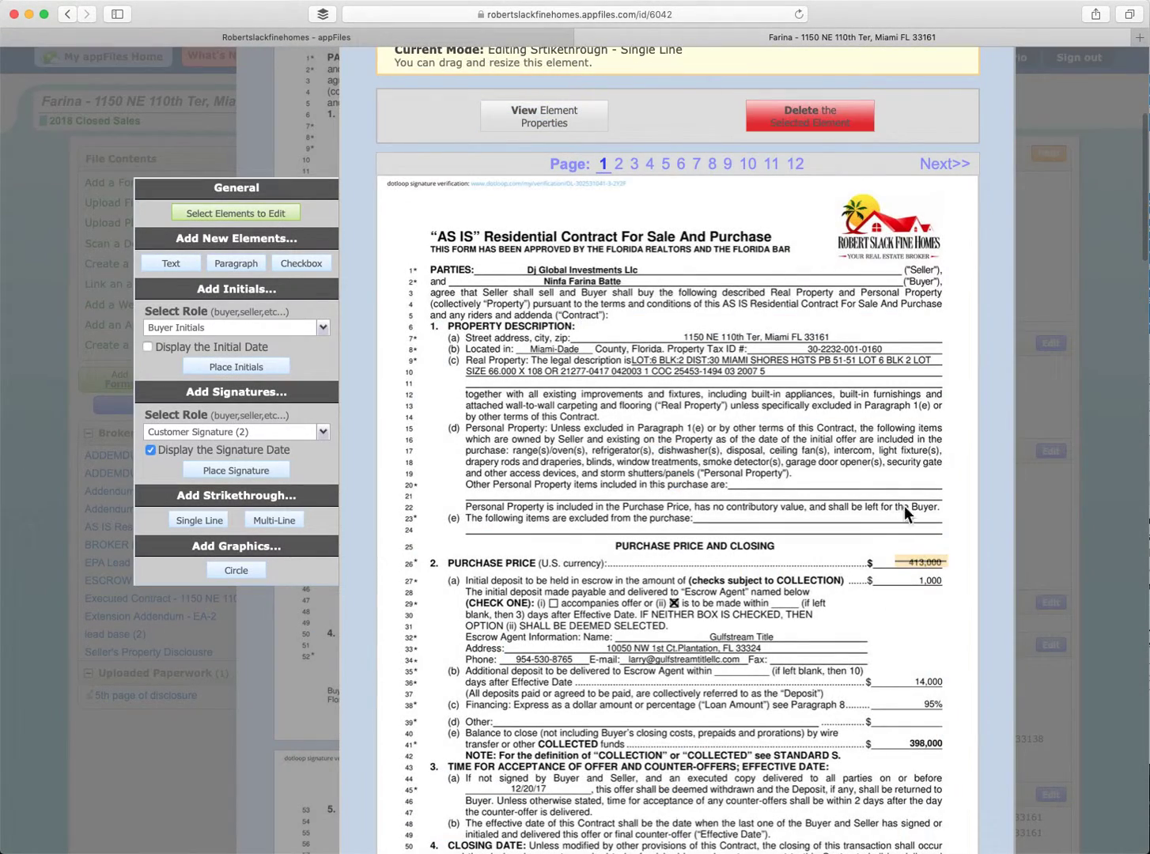
click(836, 118)
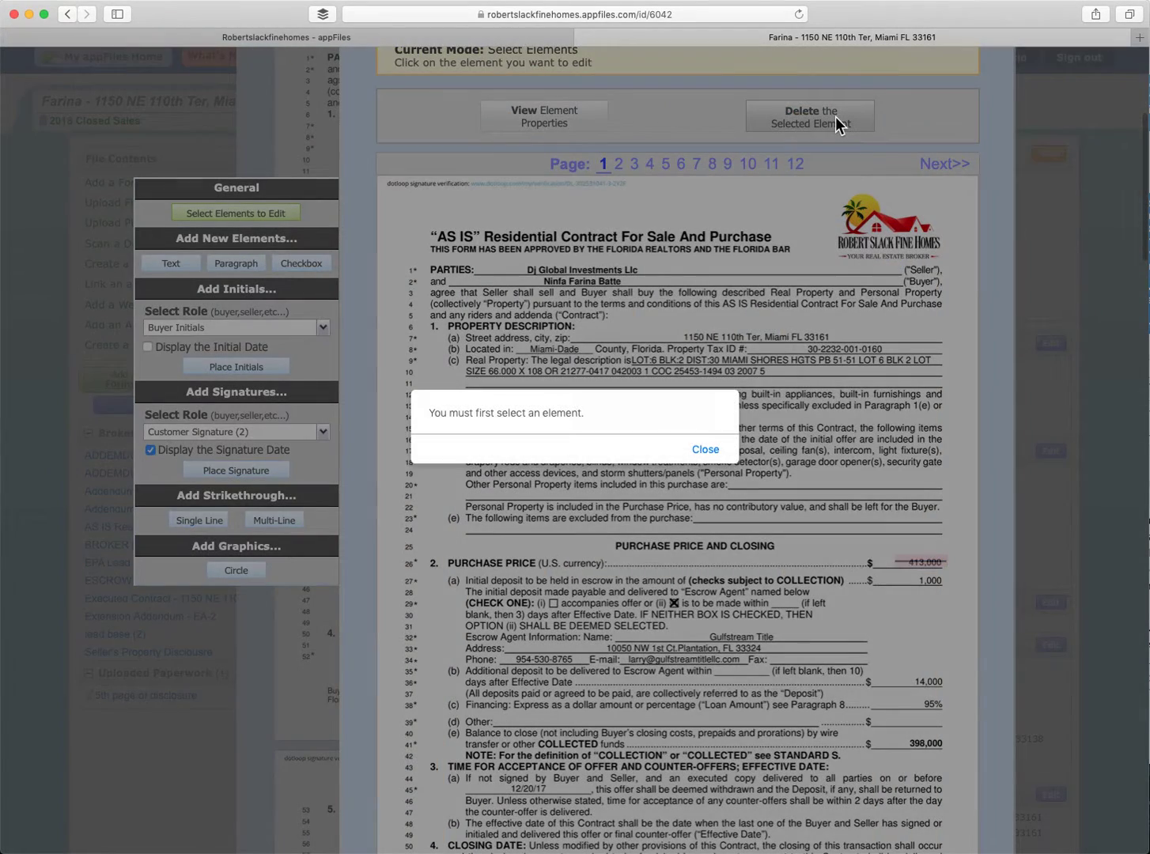
click(697, 454)
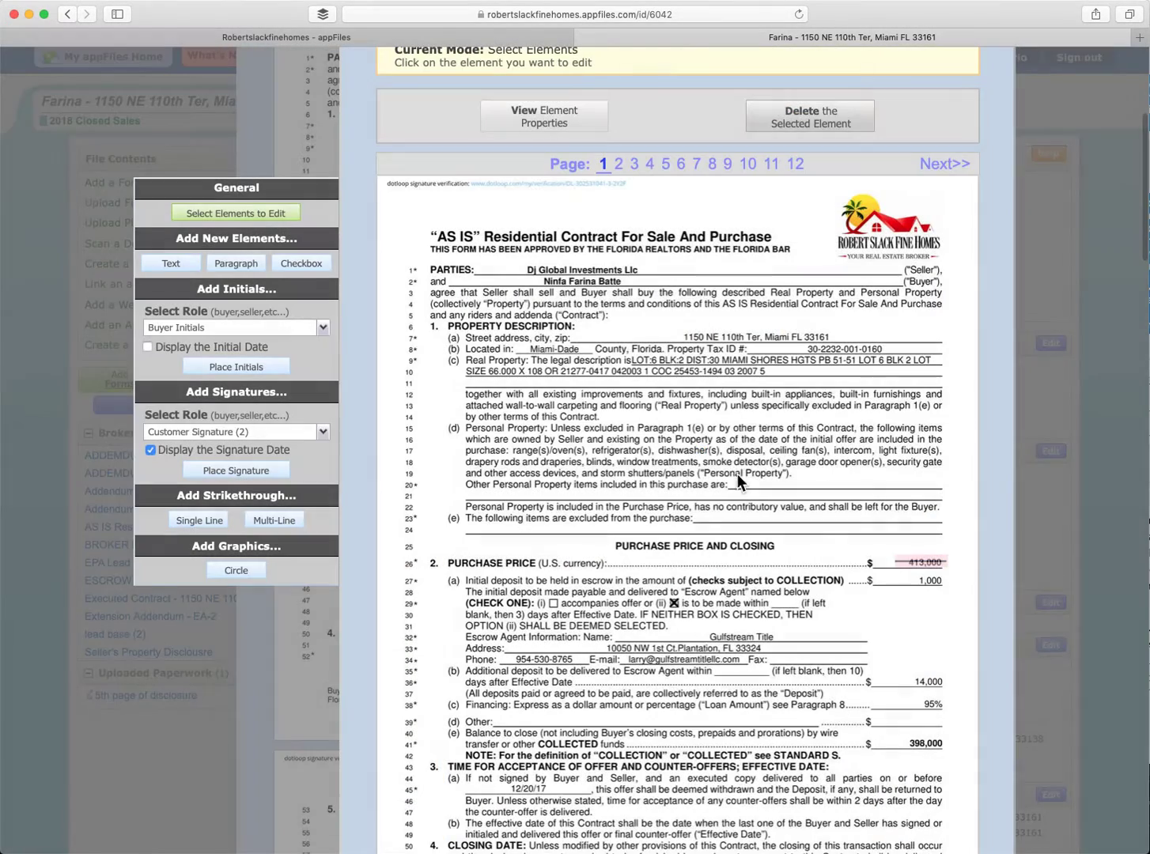
click(903, 559)
click(835, 127)
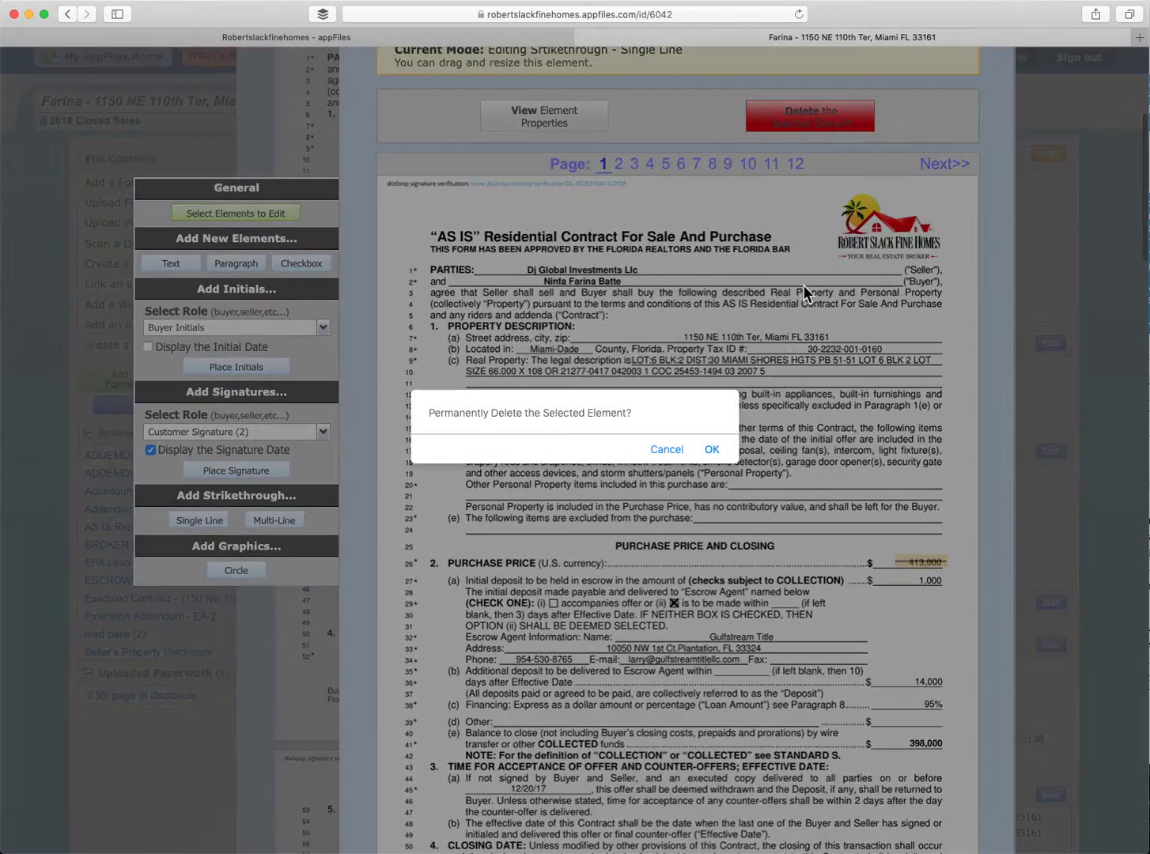
click(711, 451)
- Permanently delete the Customer Signature (2) field at the foot of page 1
scroll(731, 586, down, 5)
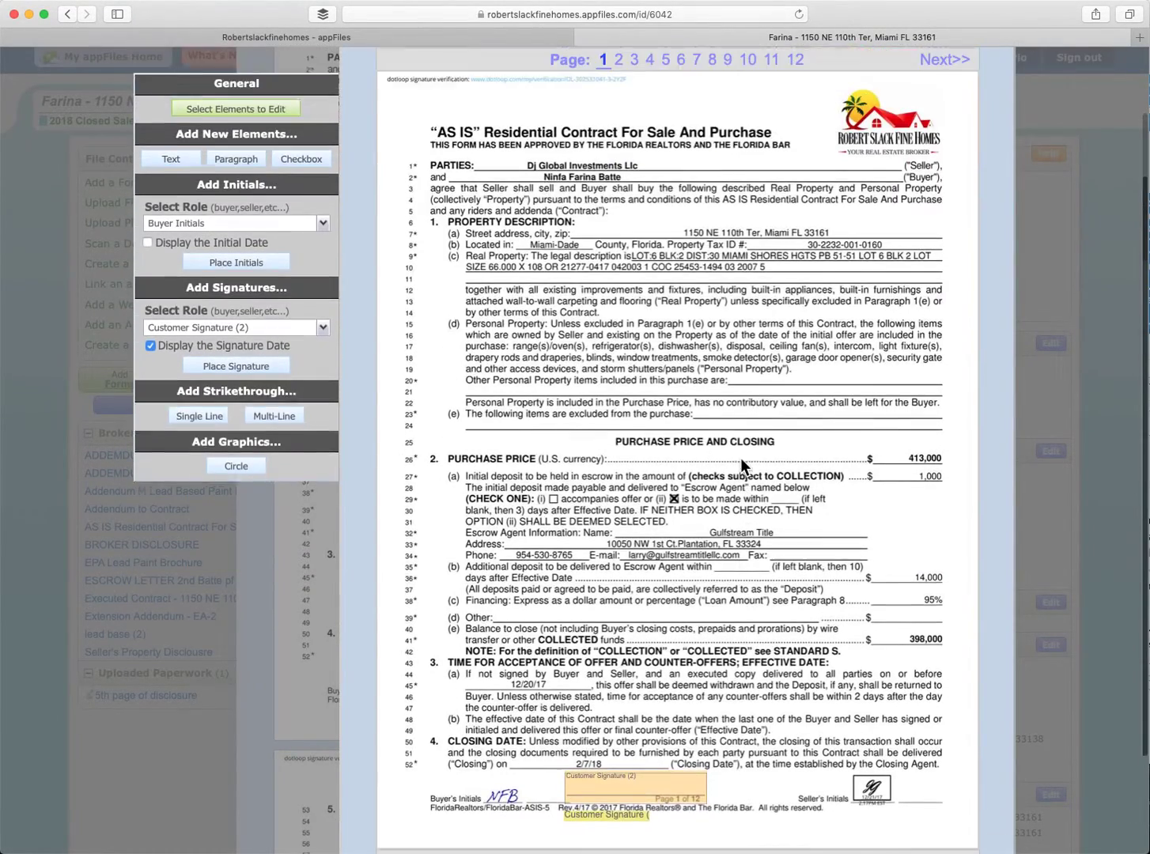
scroll(741, 458, up, 1)
click(809, 53)
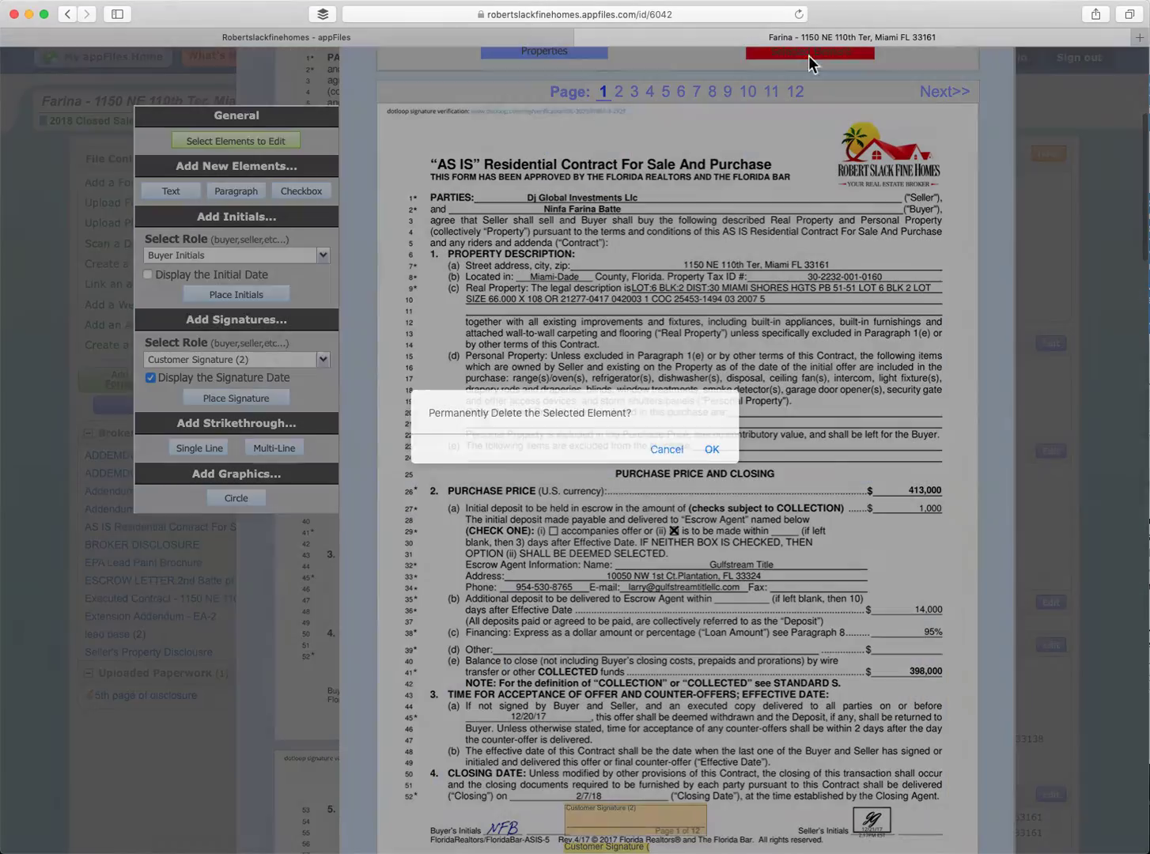
click(712, 449)
scroll(668, 562, down, 3)
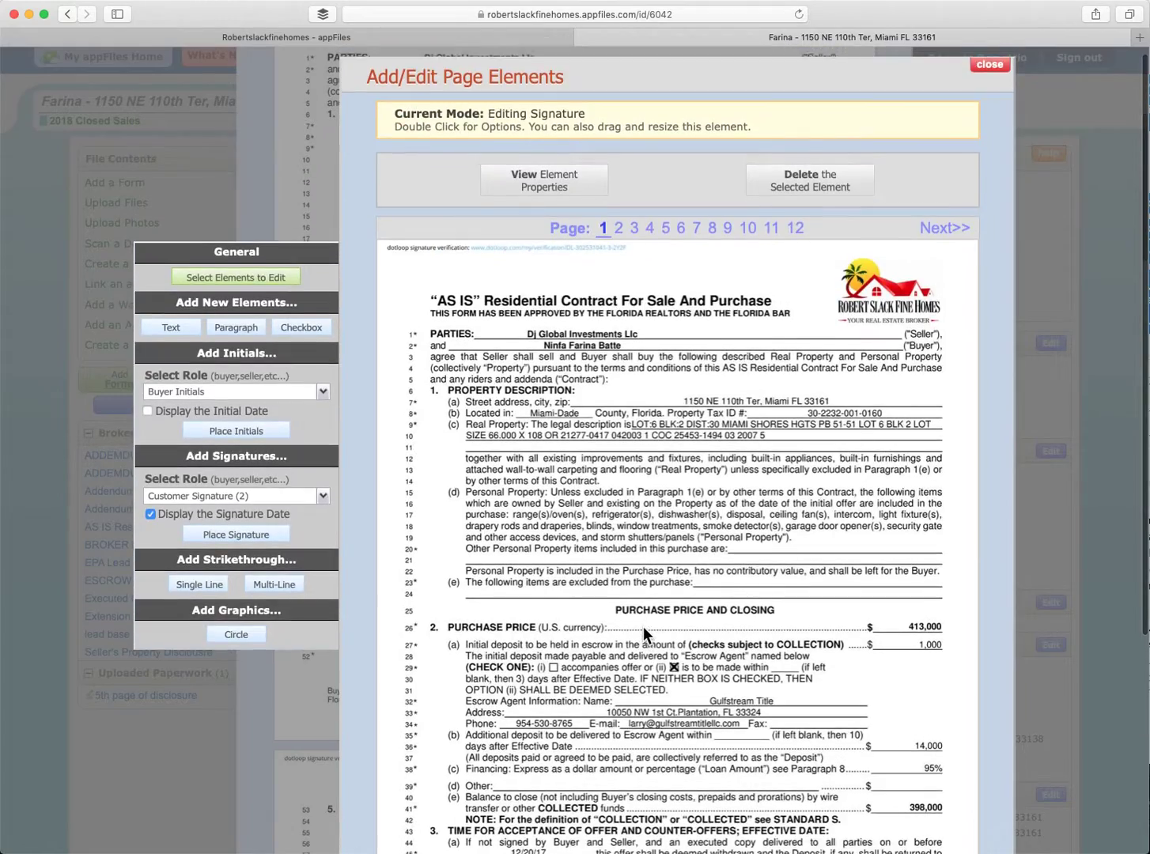
- Turn off the signature date display and set the signature role to Buyer Signature (2)
scroll(643, 626, down, 1)
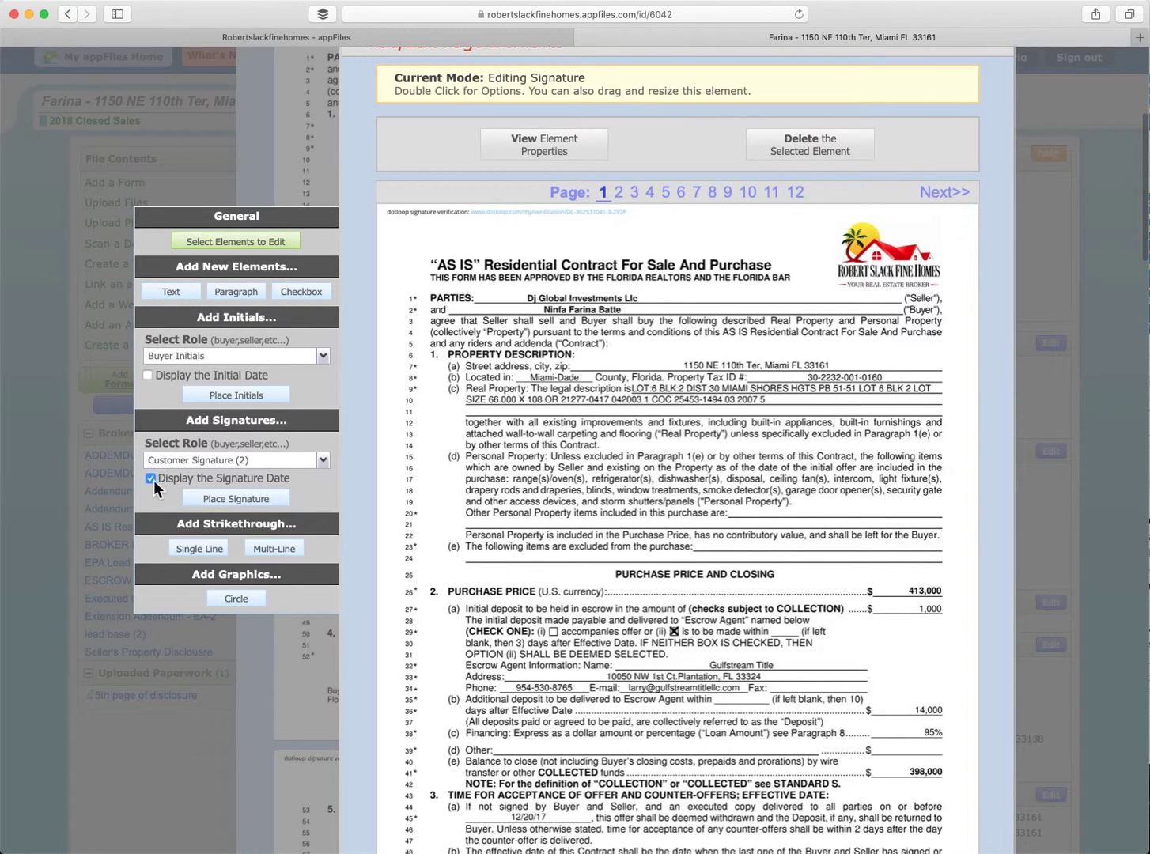
click(214, 462)
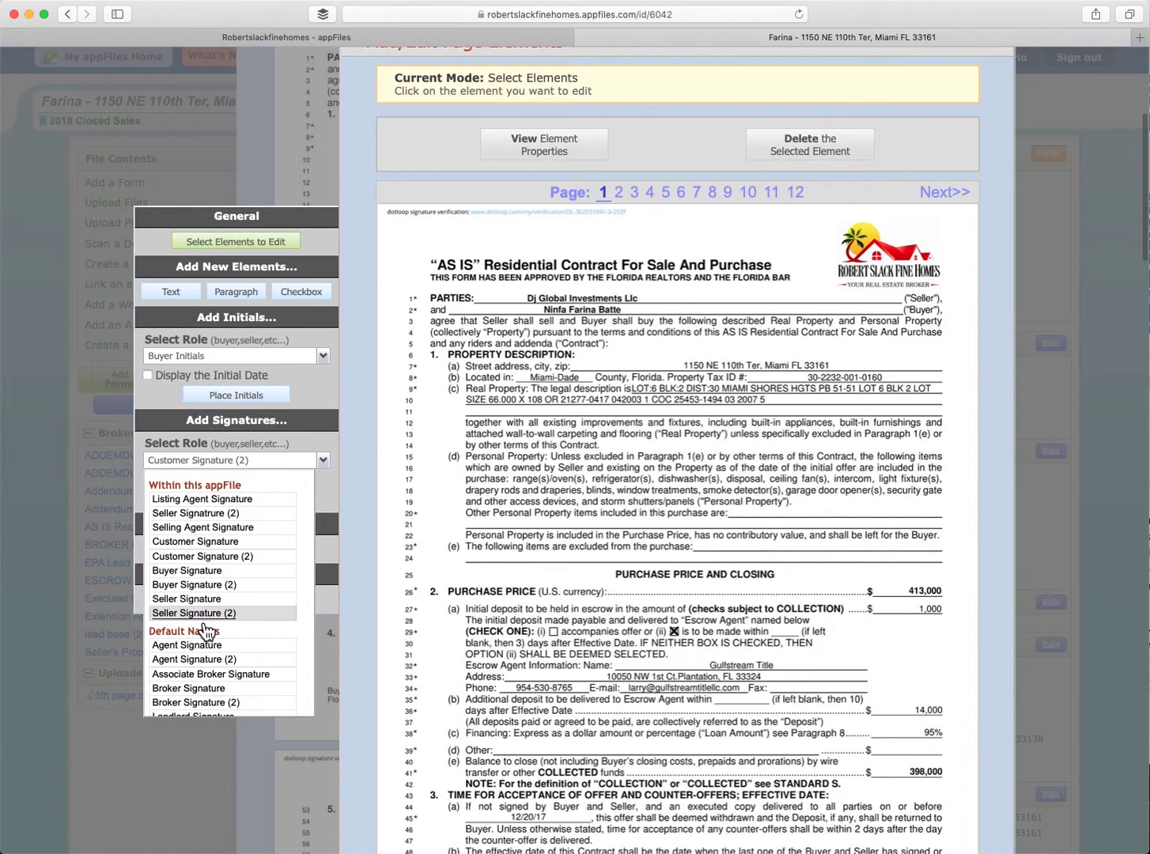
click(286, 440)
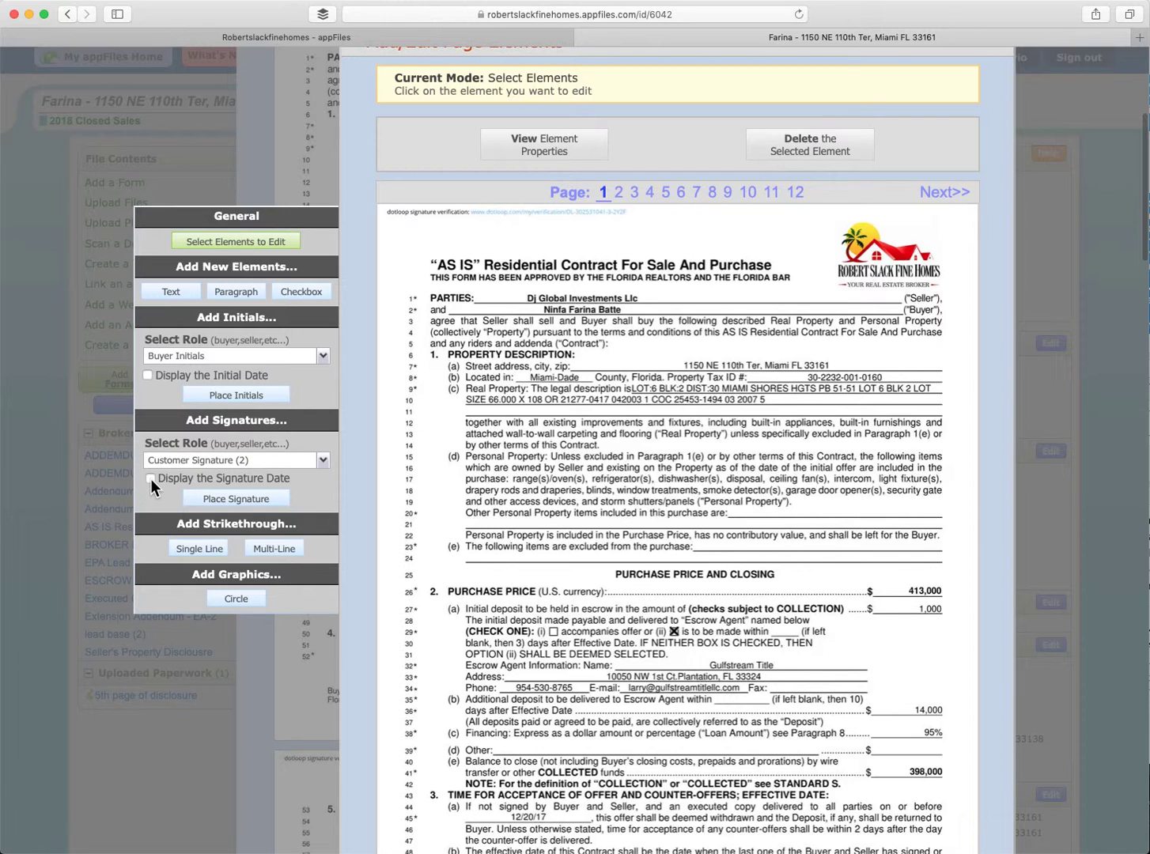
click(216, 460)
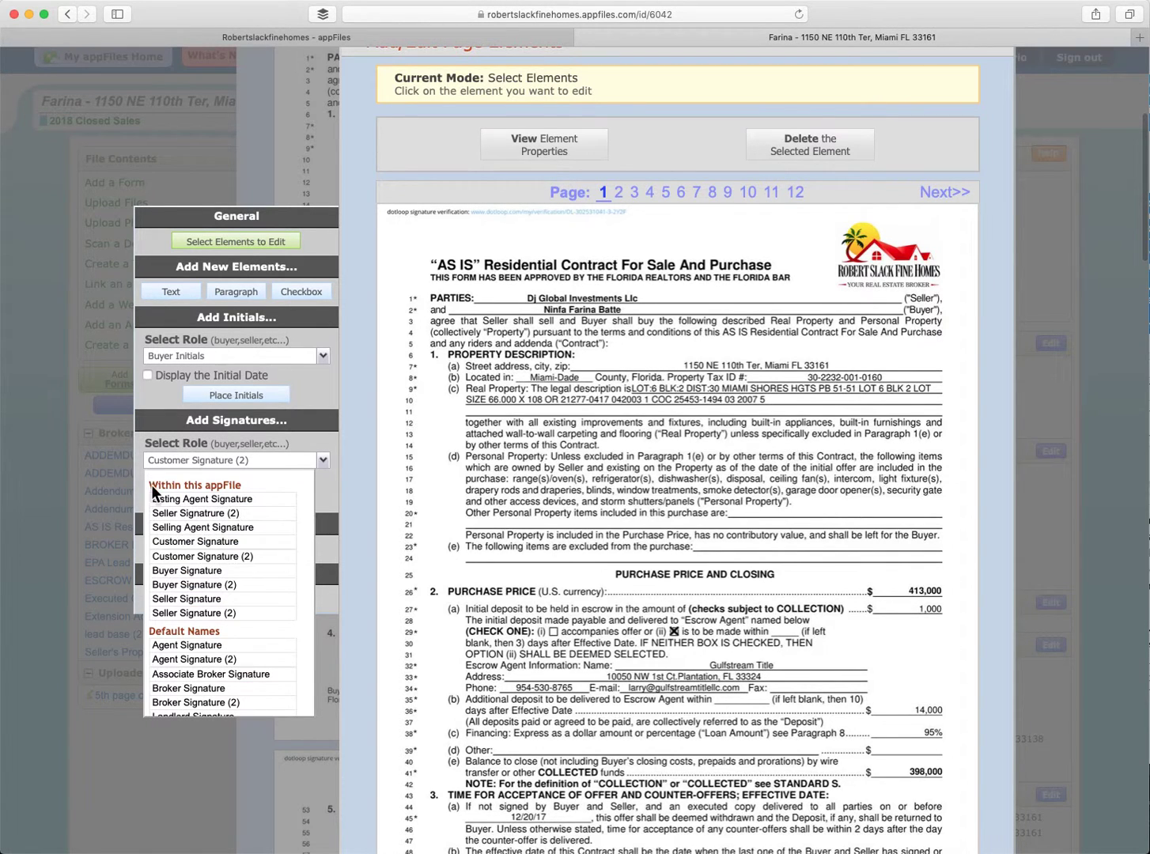
click(189, 571)
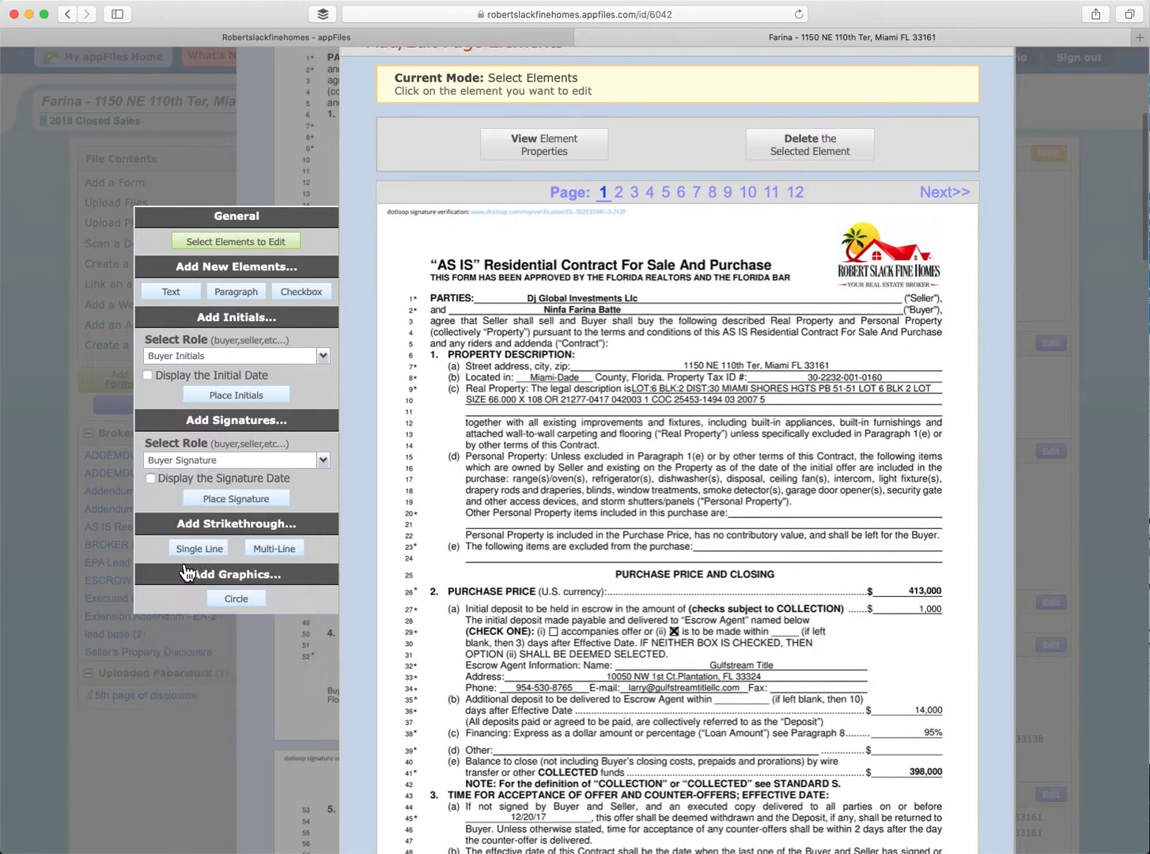
click(206, 466)
click(213, 587)
click(208, 463)
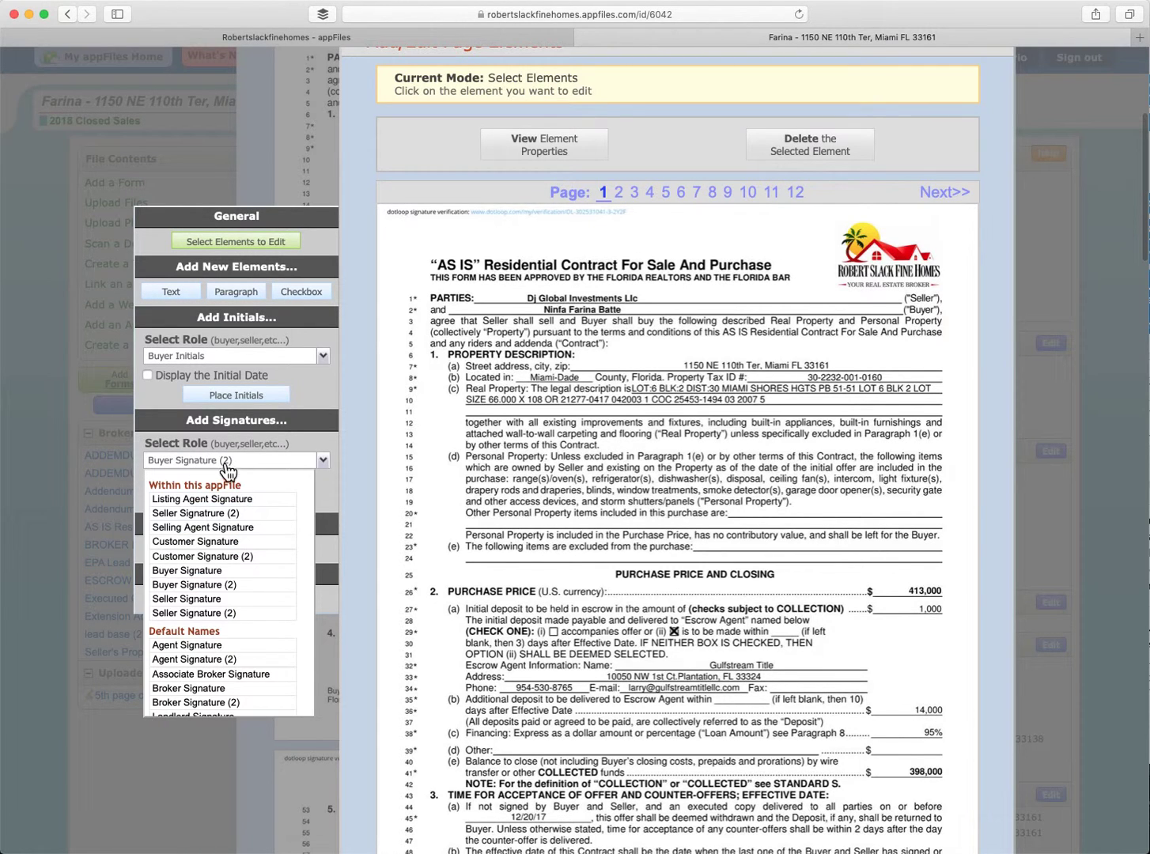
click(339, 416)
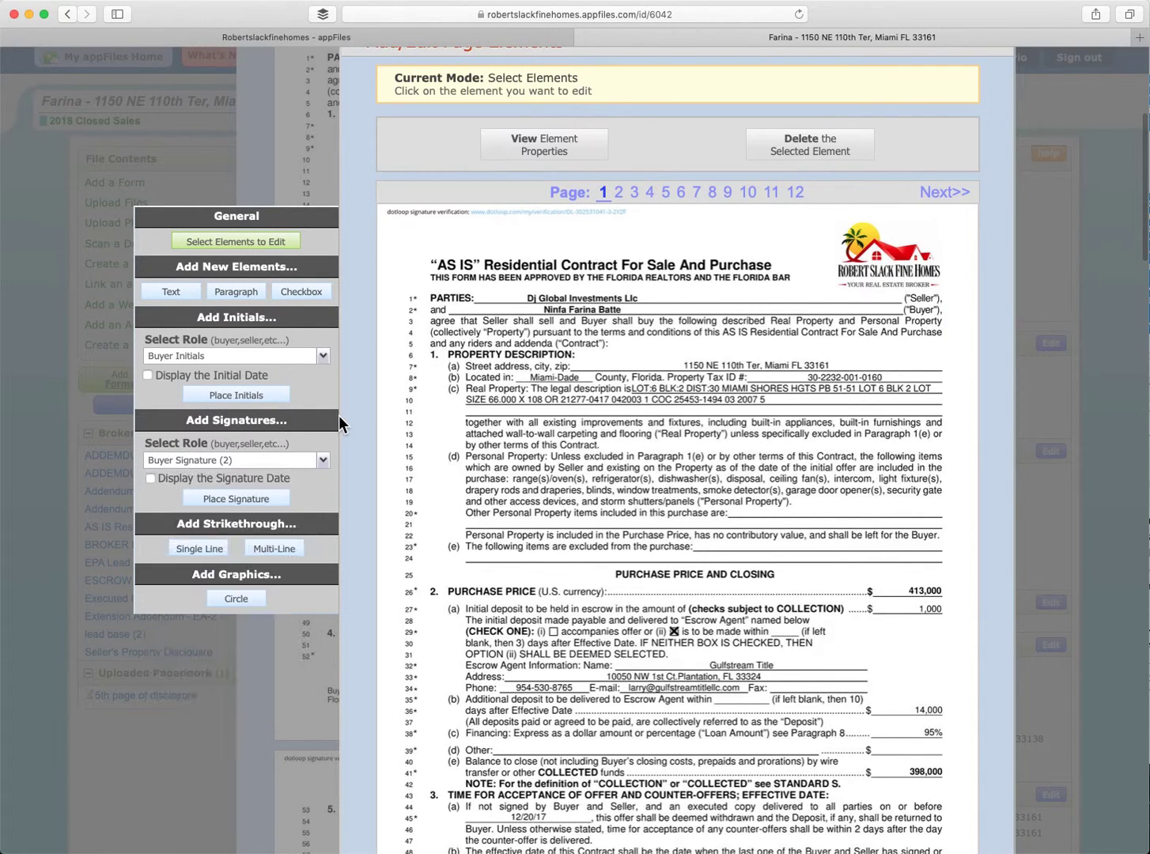
- Place a checkbox element over the "may not assign this Contract" box in the Assignability section on page 2
click(304, 296)
scroll(510, 434, down, 3)
scroll(511, 433, down, 2)
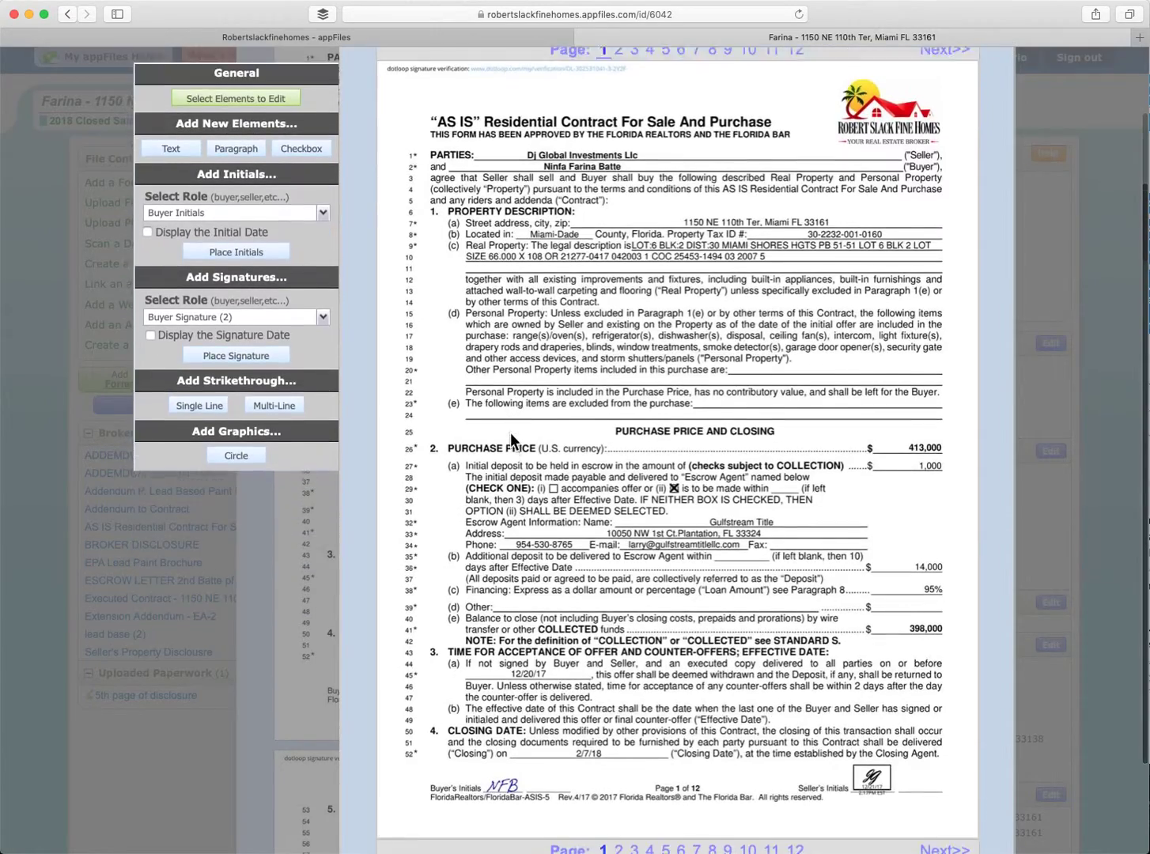
scroll(511, 434, down, 3)
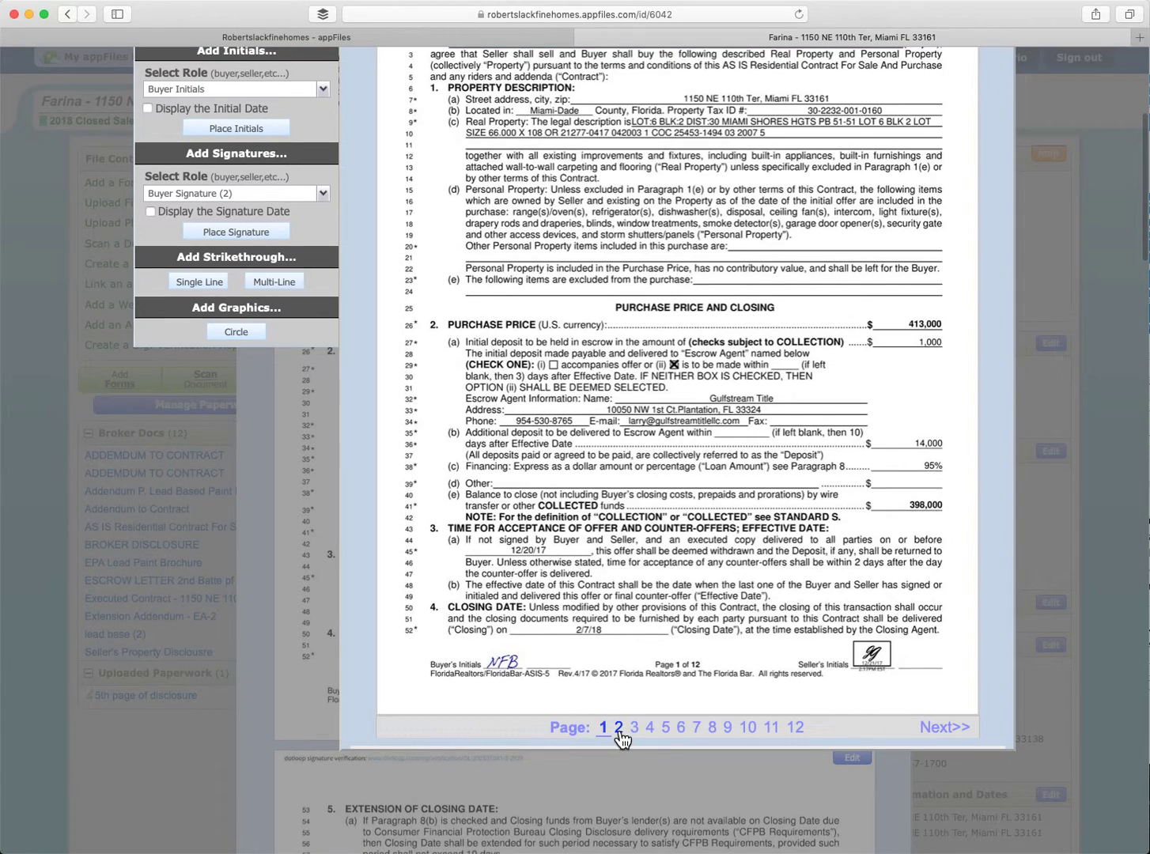
click(617, 727)
scroll(676, 545, up, 3)
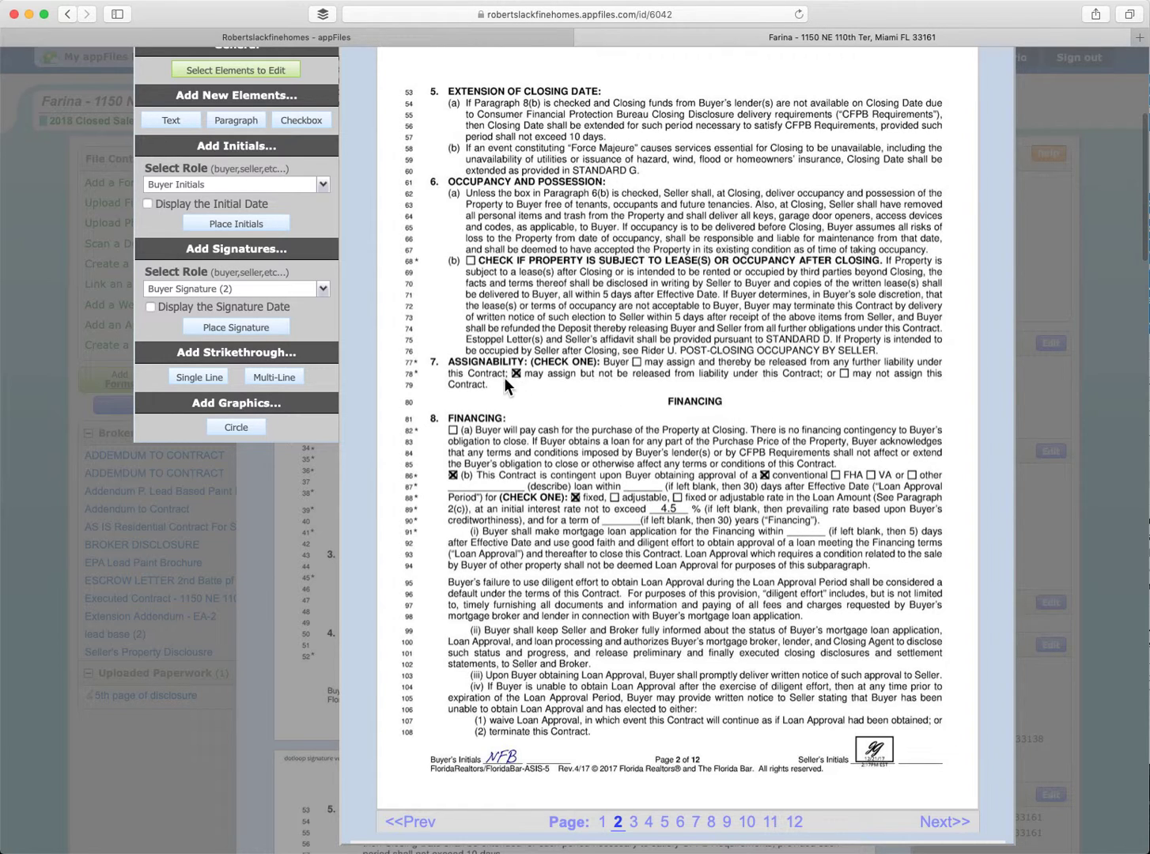
click(293, 129)
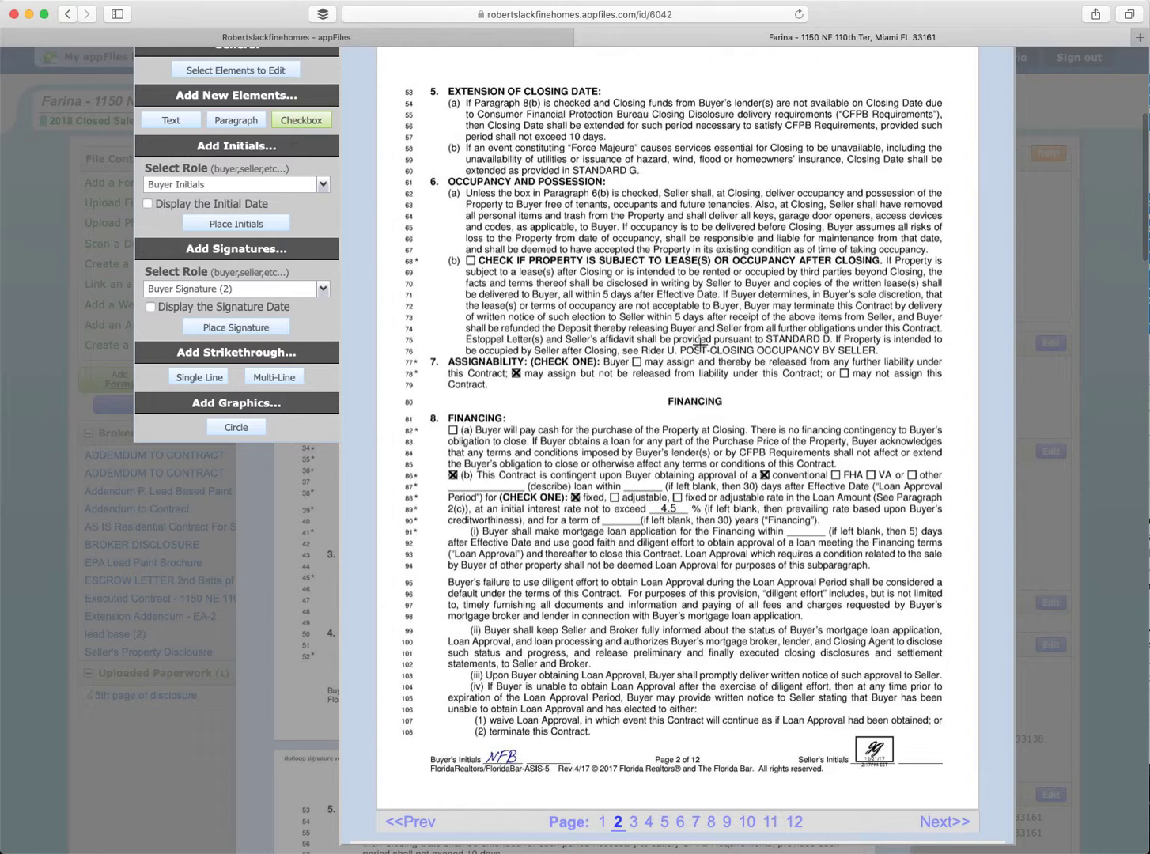
click(842, 376)
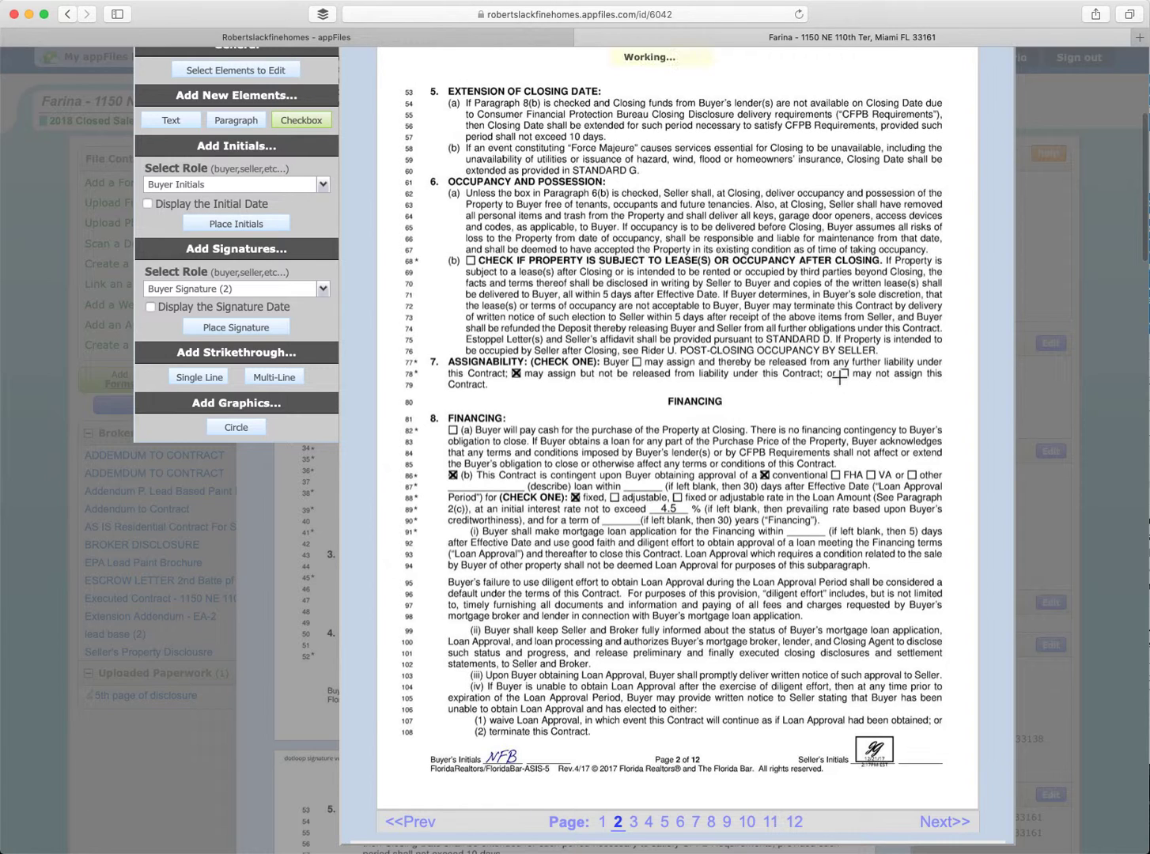
click(845, 375)
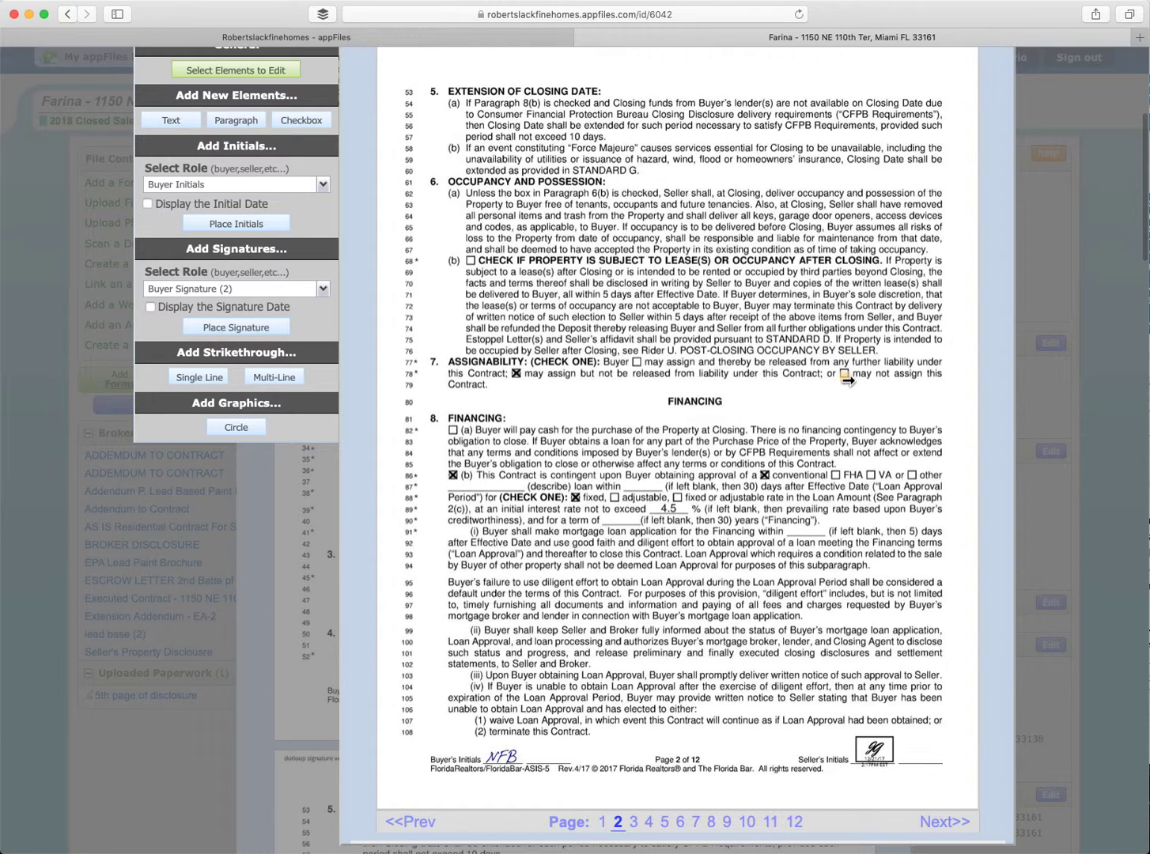
- Set the new checkbox's value to Checked and save the change
click(821, 406)
double_click(844, 376)
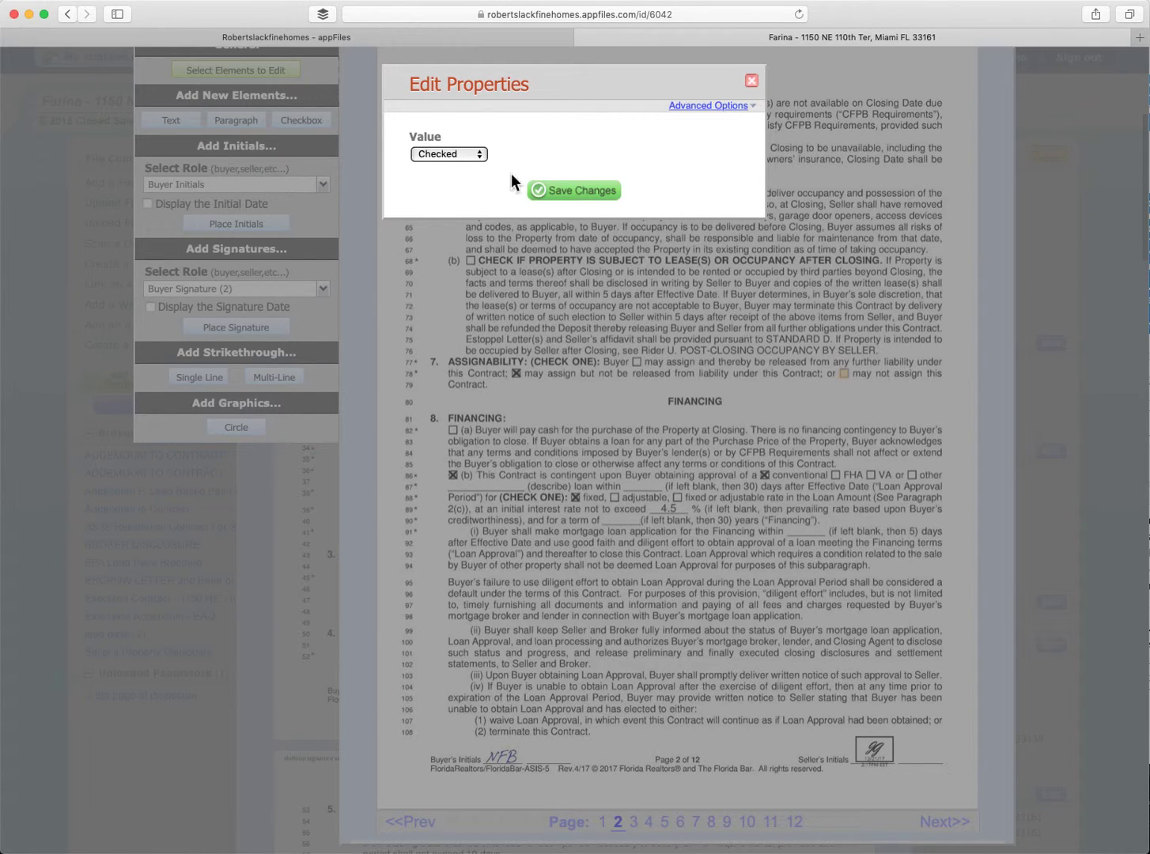
click(559, 189)
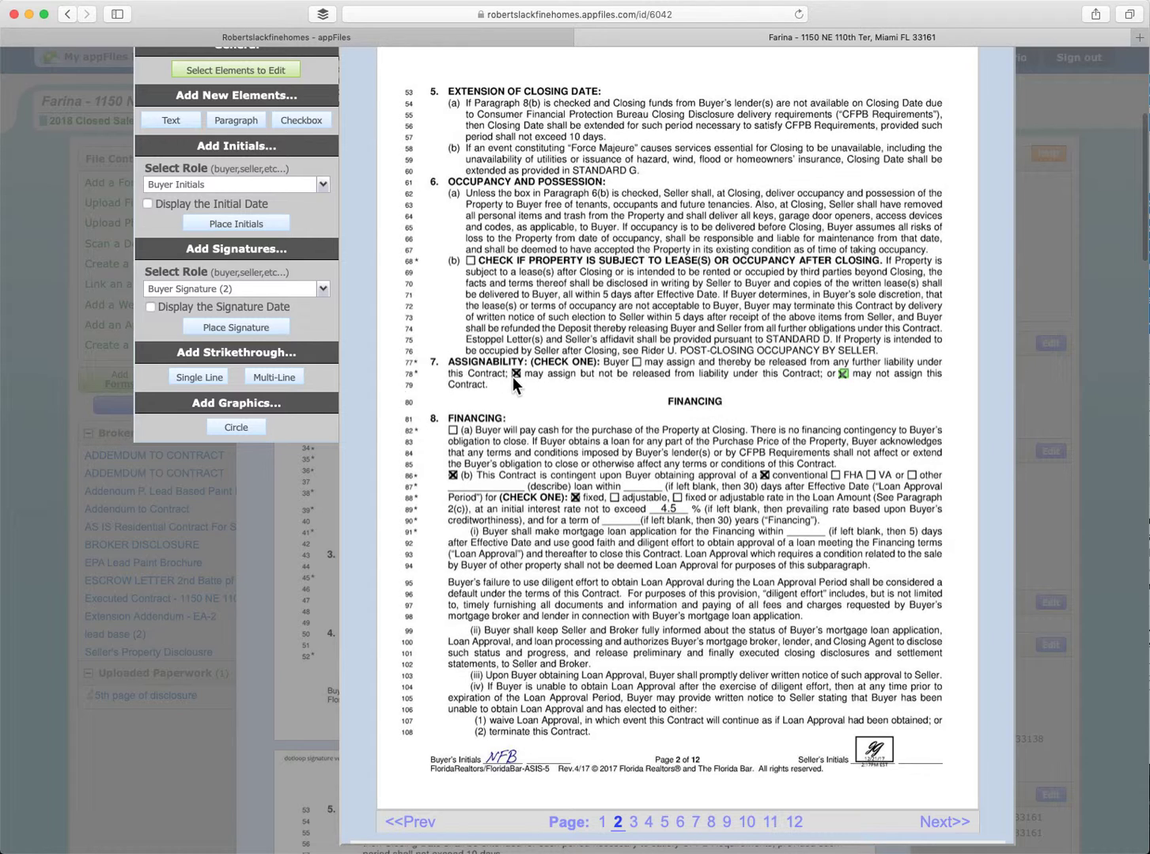
- Draw a single-line strikethrough over the checked "may assign but not be released from liability" box in Assignability and shorten it to the box's width
click(186, 379)
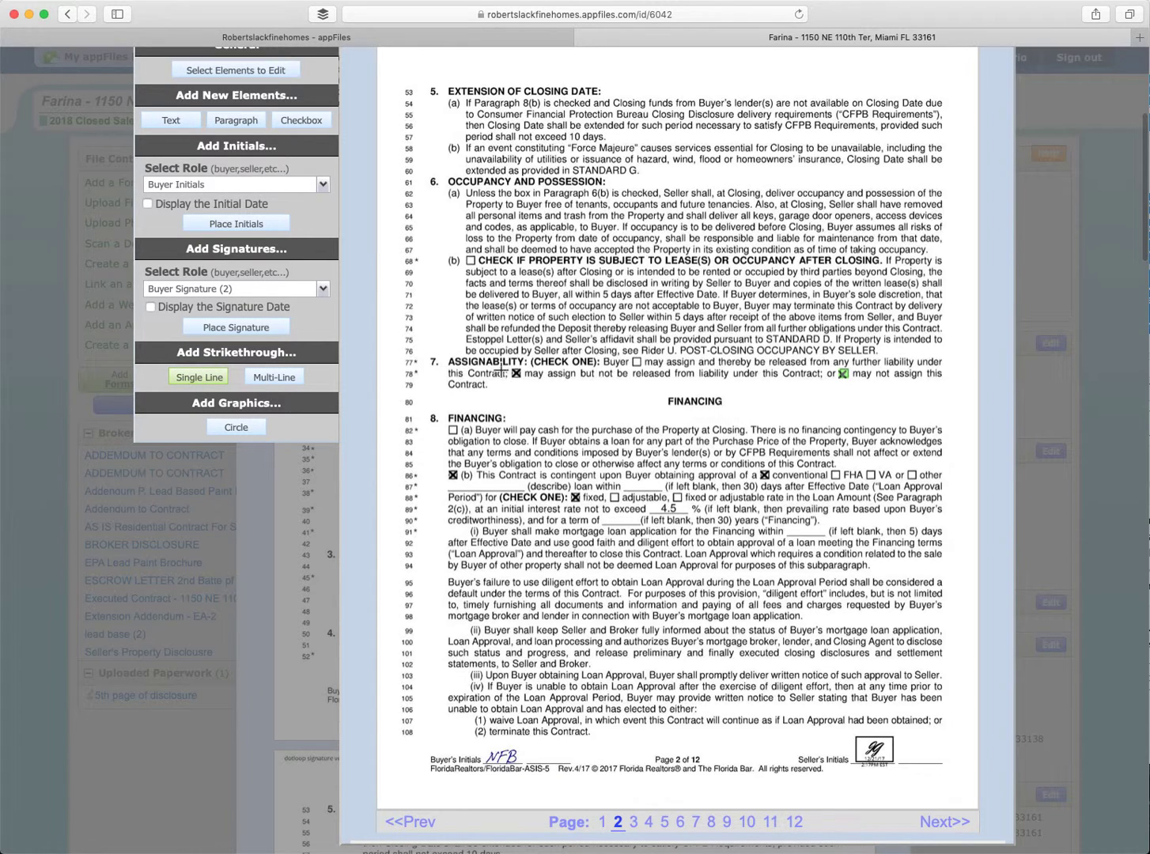
drag(497, 375, 582, 374)
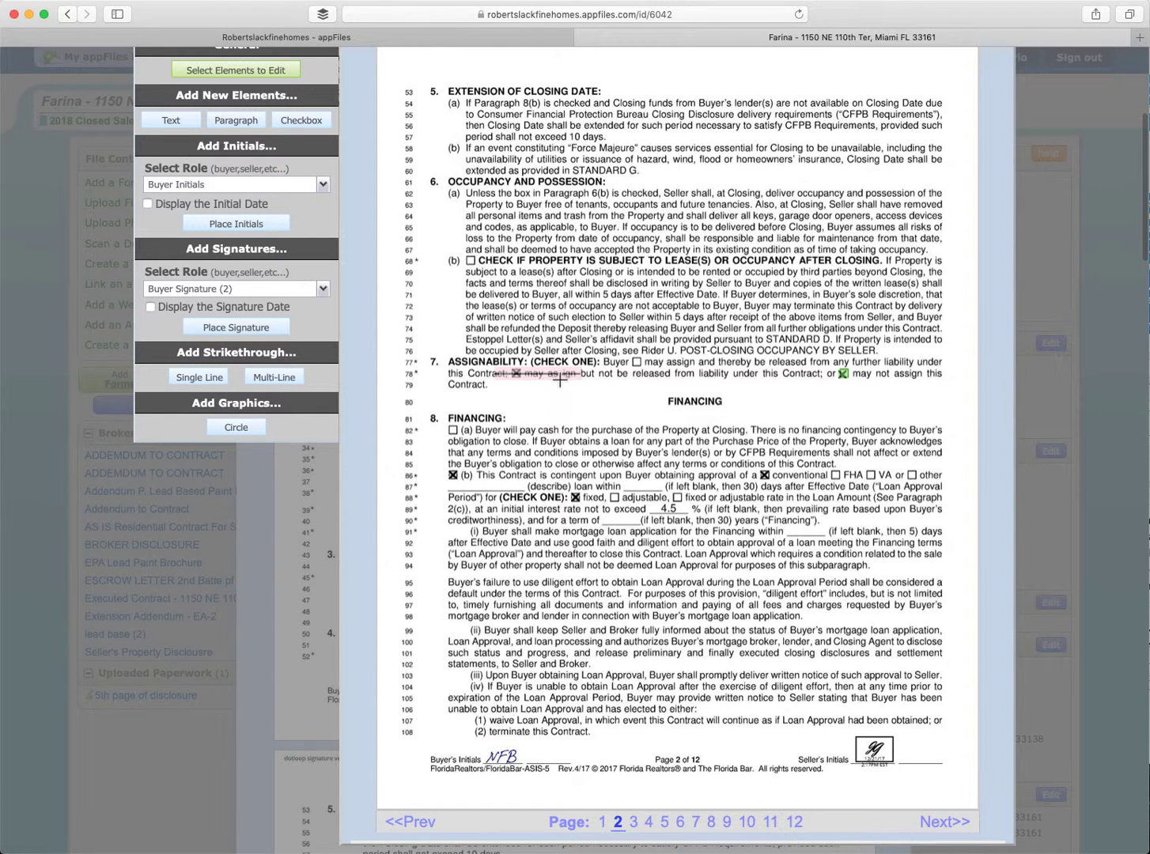
drag(582, 373, 512, 379)
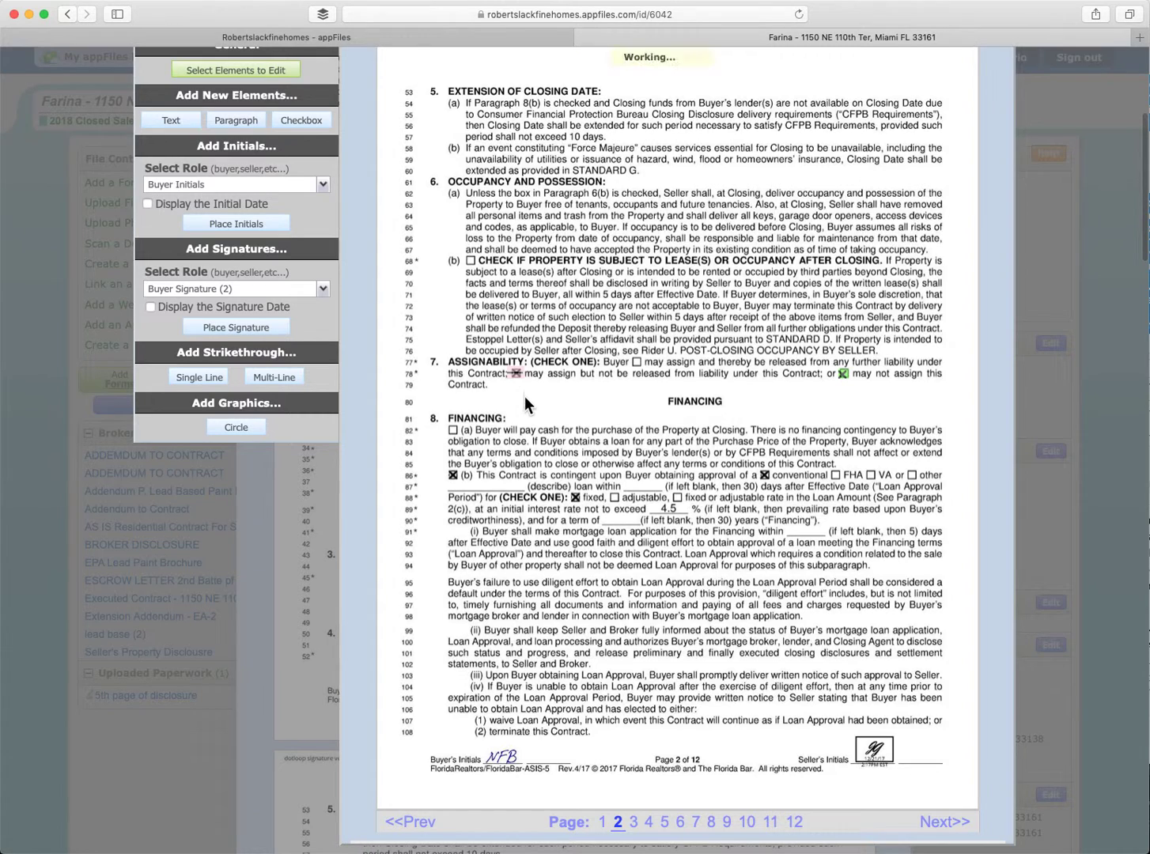
- Place a Buyer Initials field just below the struck-out box in the Assignability section
click(212, 225)
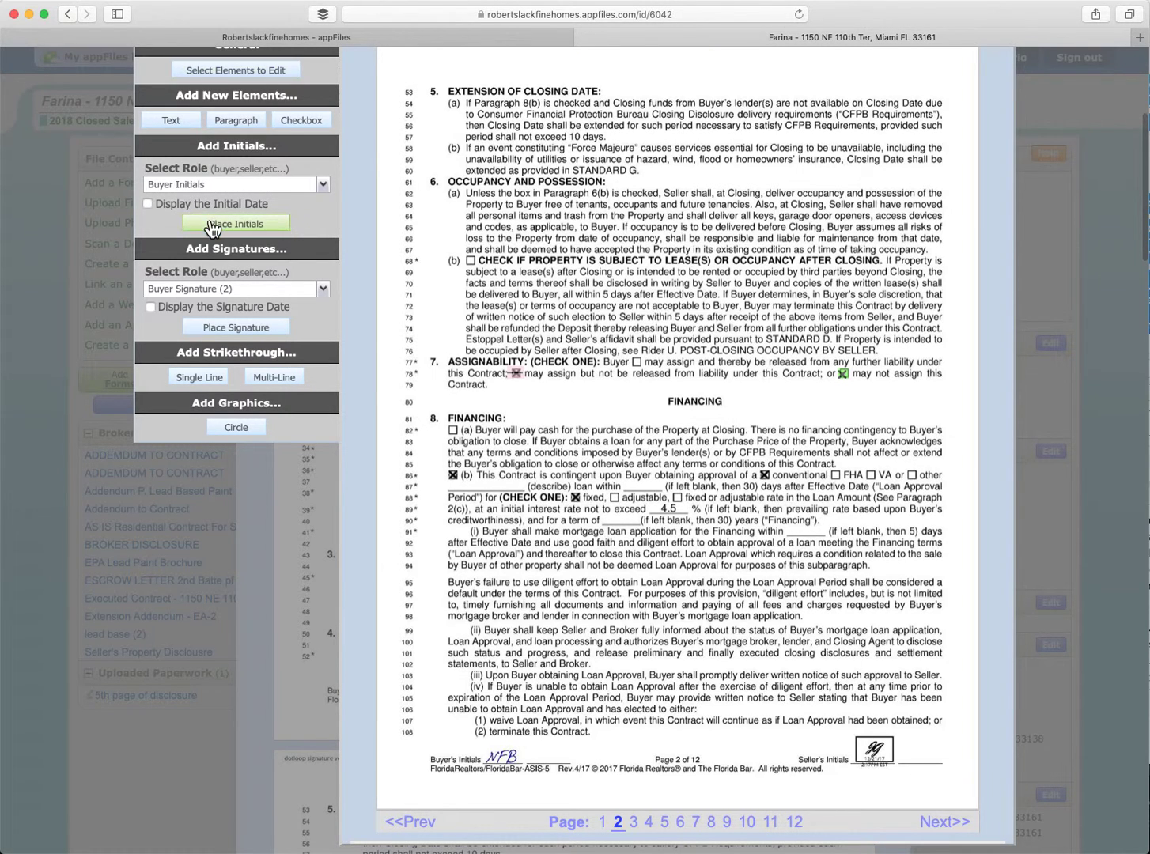
click(514, 405)
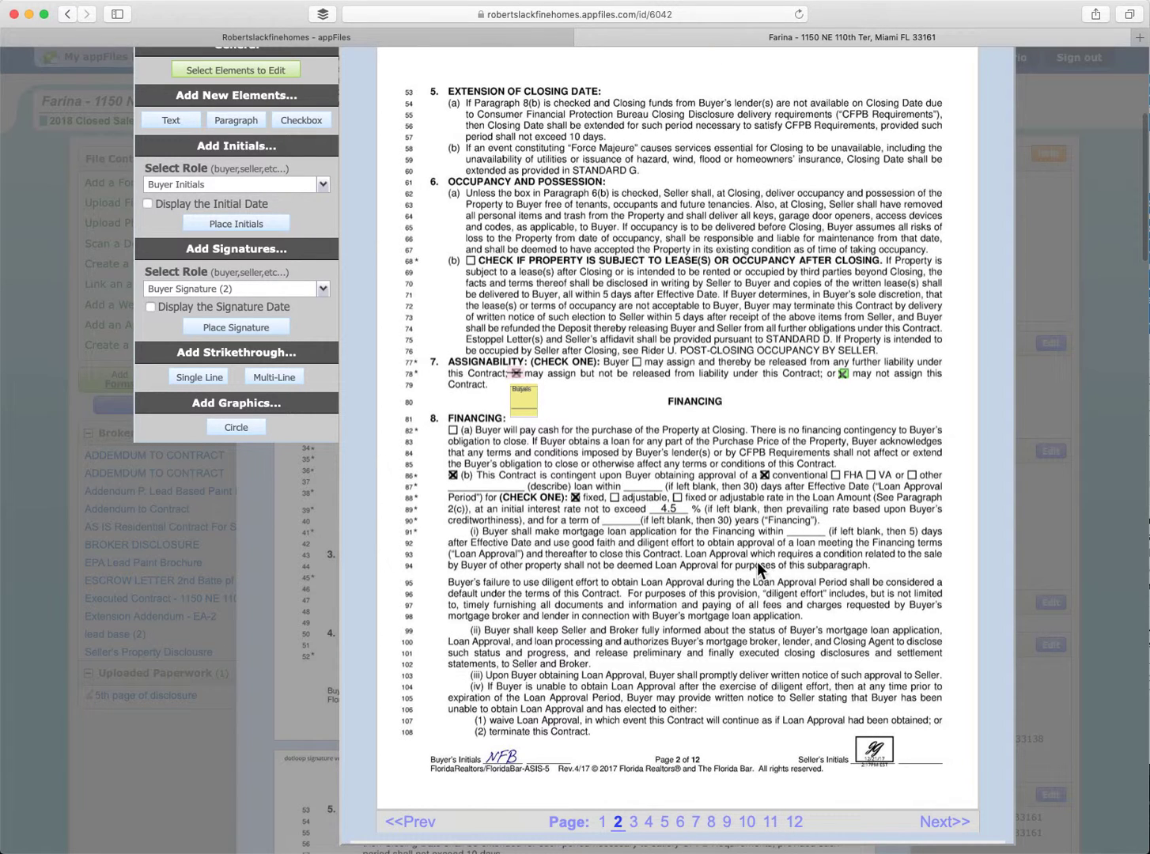
mouse_move(526, 395)
mouse_down()
mouse_move(561, 395)
mouse_move(526, 393)
mouse_up()
- Permanently delete the Buyer Initials field and the single-line strikethrough in the Assignability section on page 2
scroll(682, 517, up, 1)
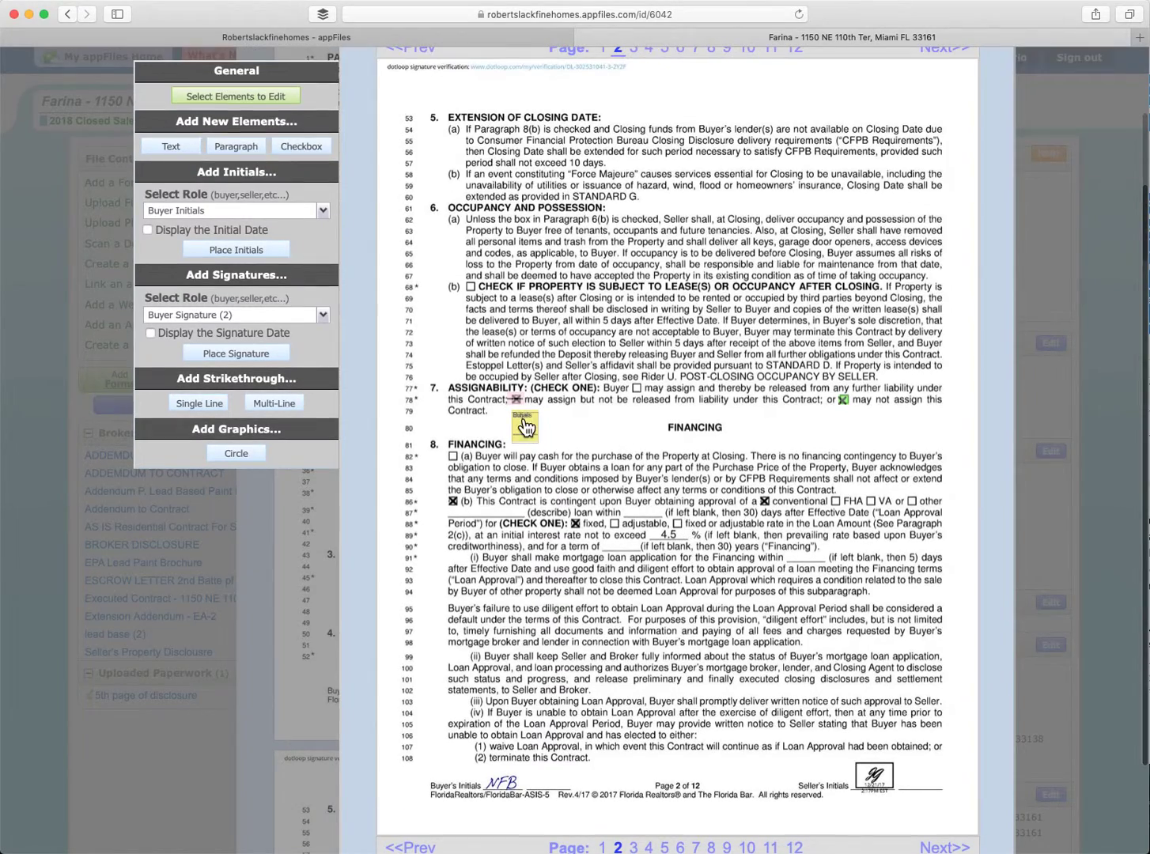
scroll(720, 387, up, 6)
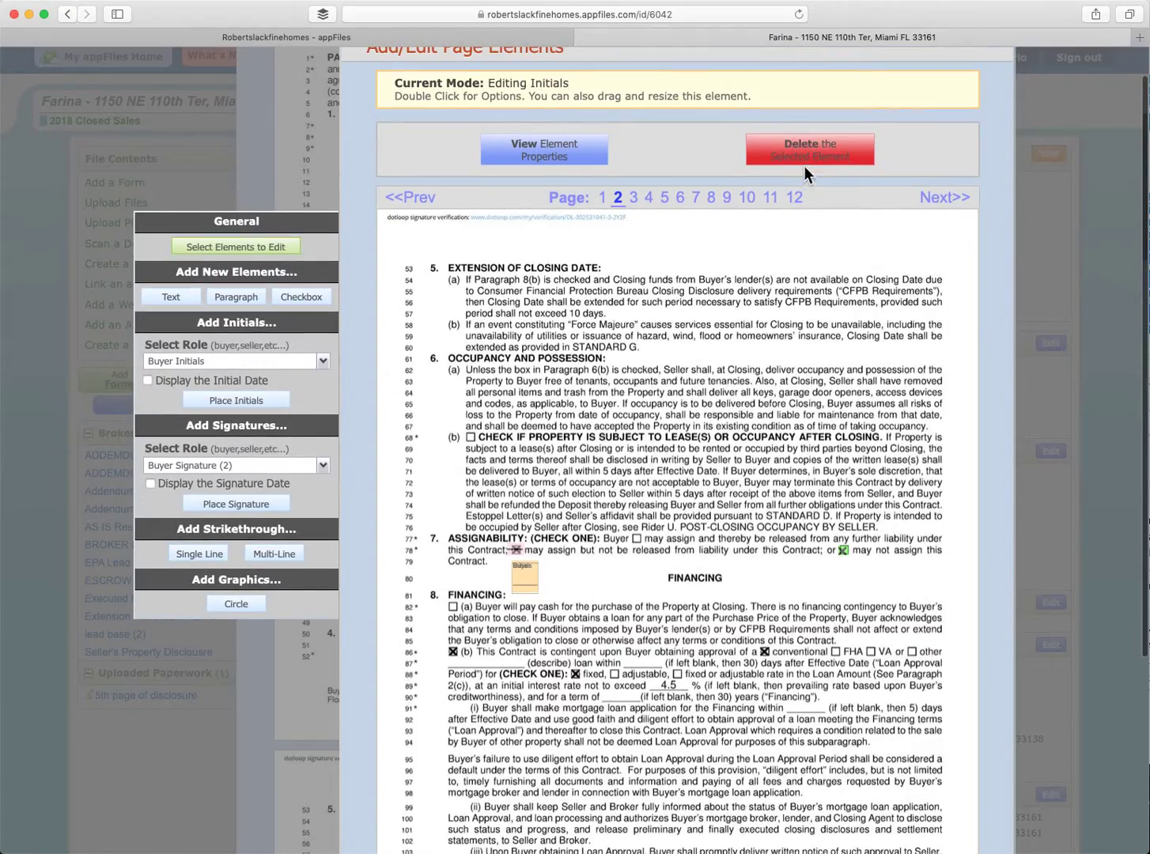
click(839, 148)
click(713, 450)
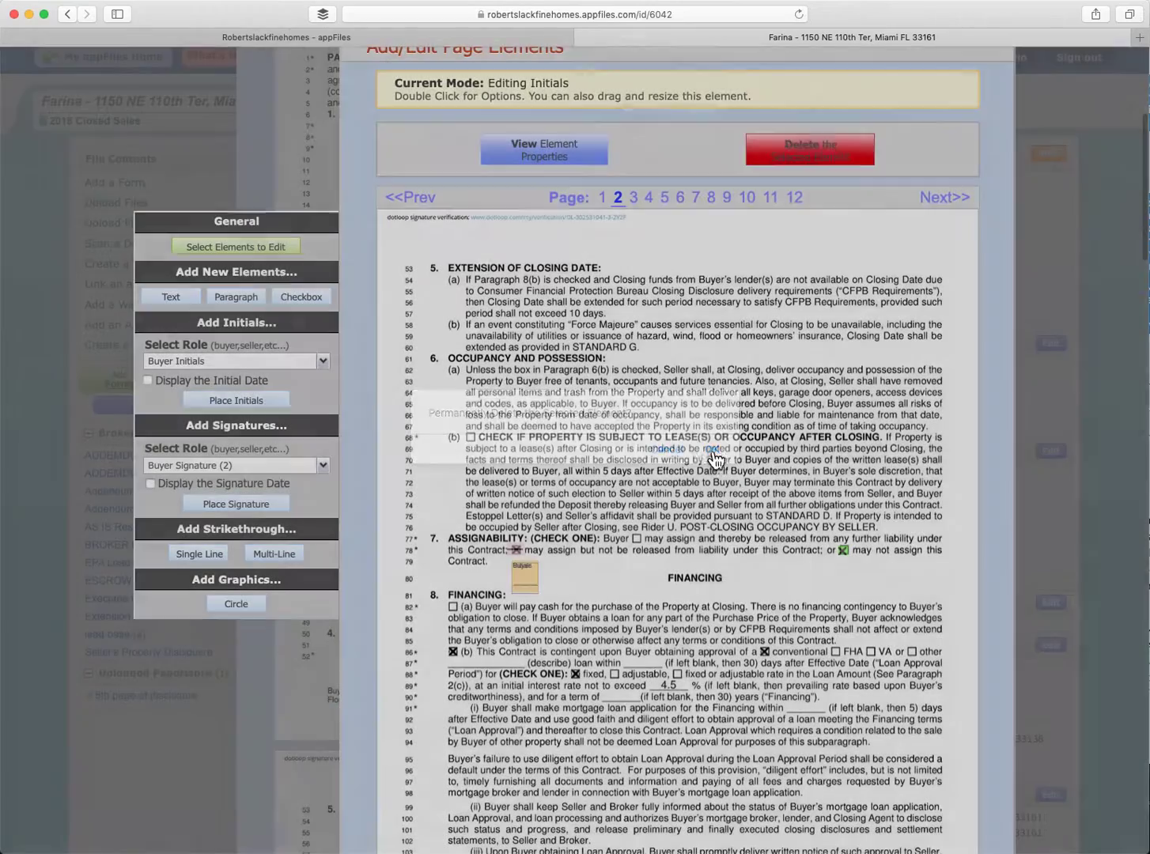
click(512, 550)
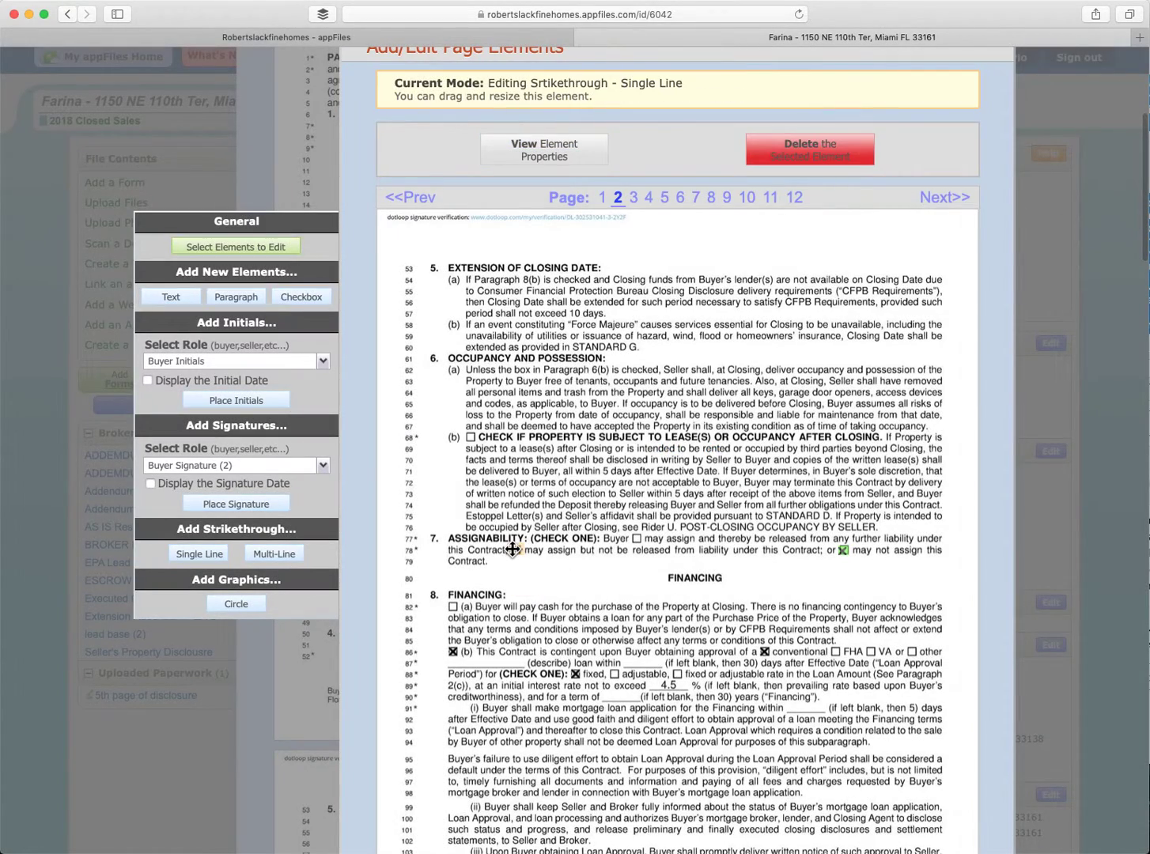
click(827, 144)
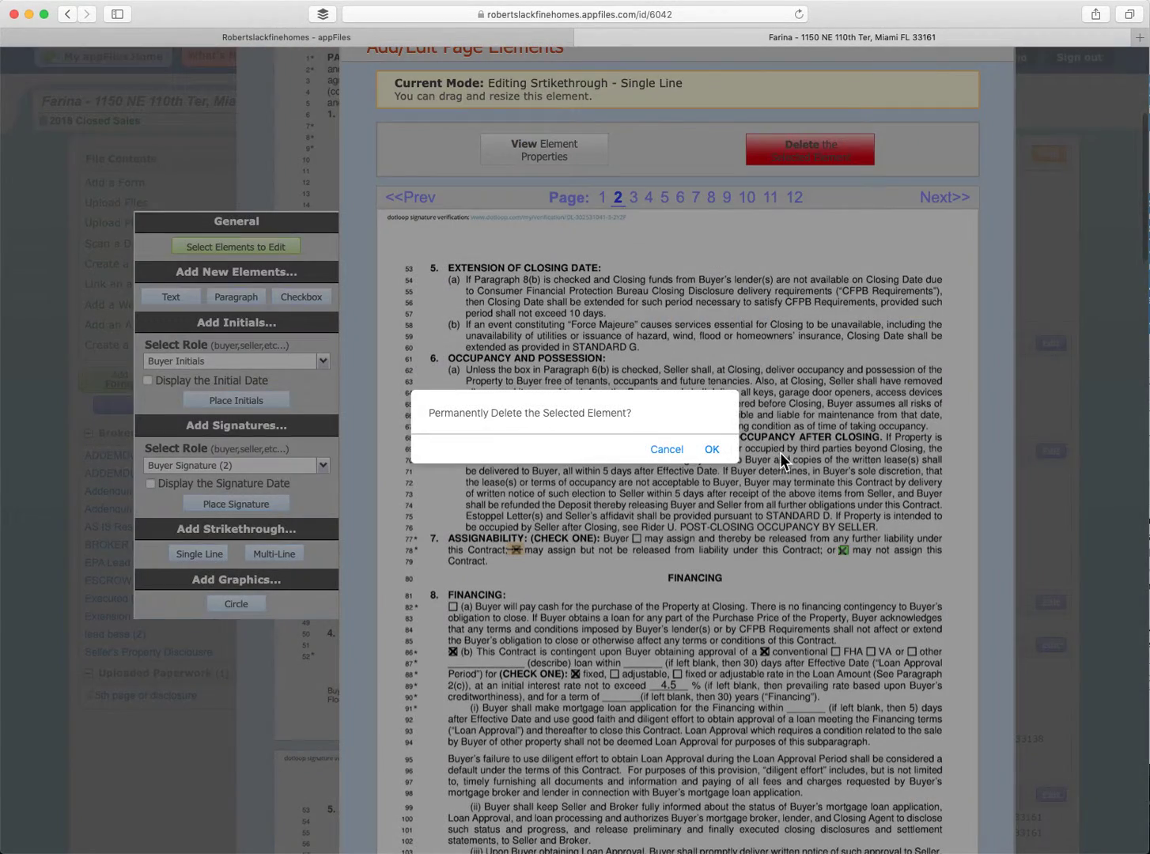
click(712, 450)
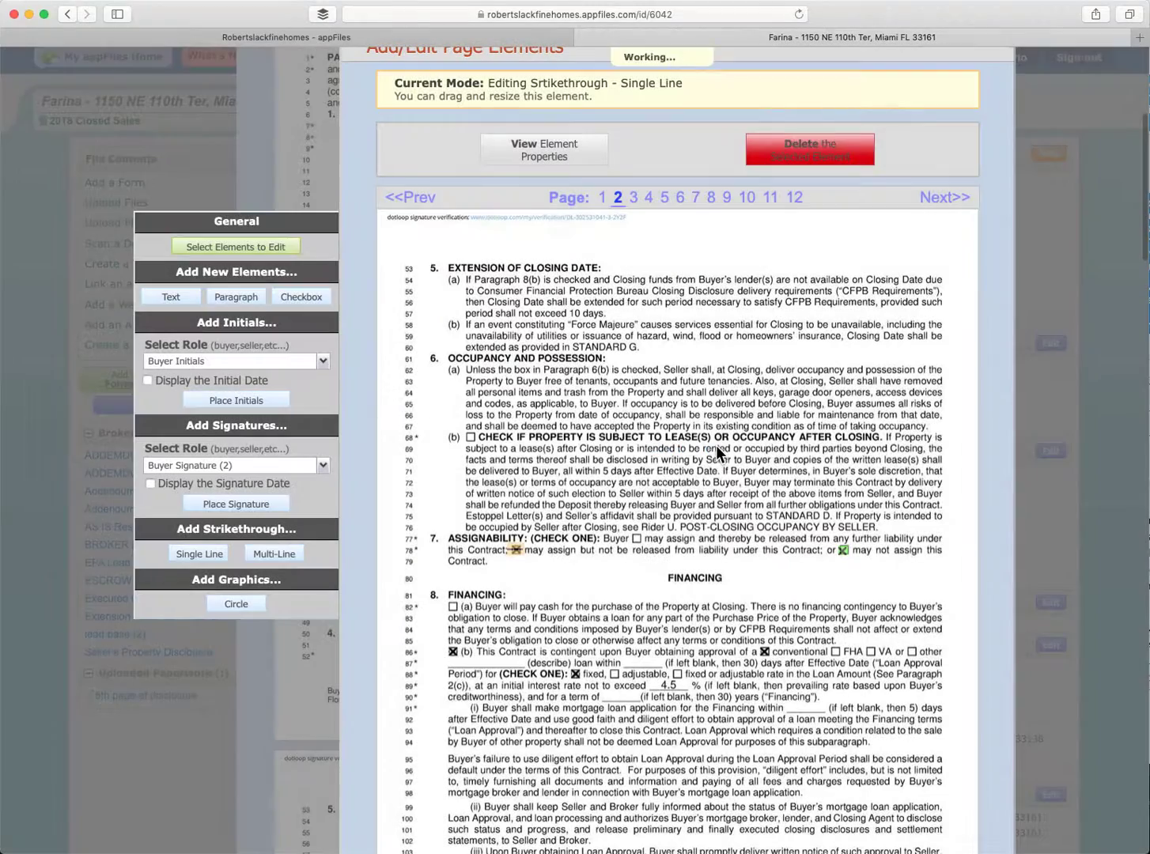
- Permanently delete the checkbox element over the "may not assign this Contract" box and close the page element editor
click(844, 554)
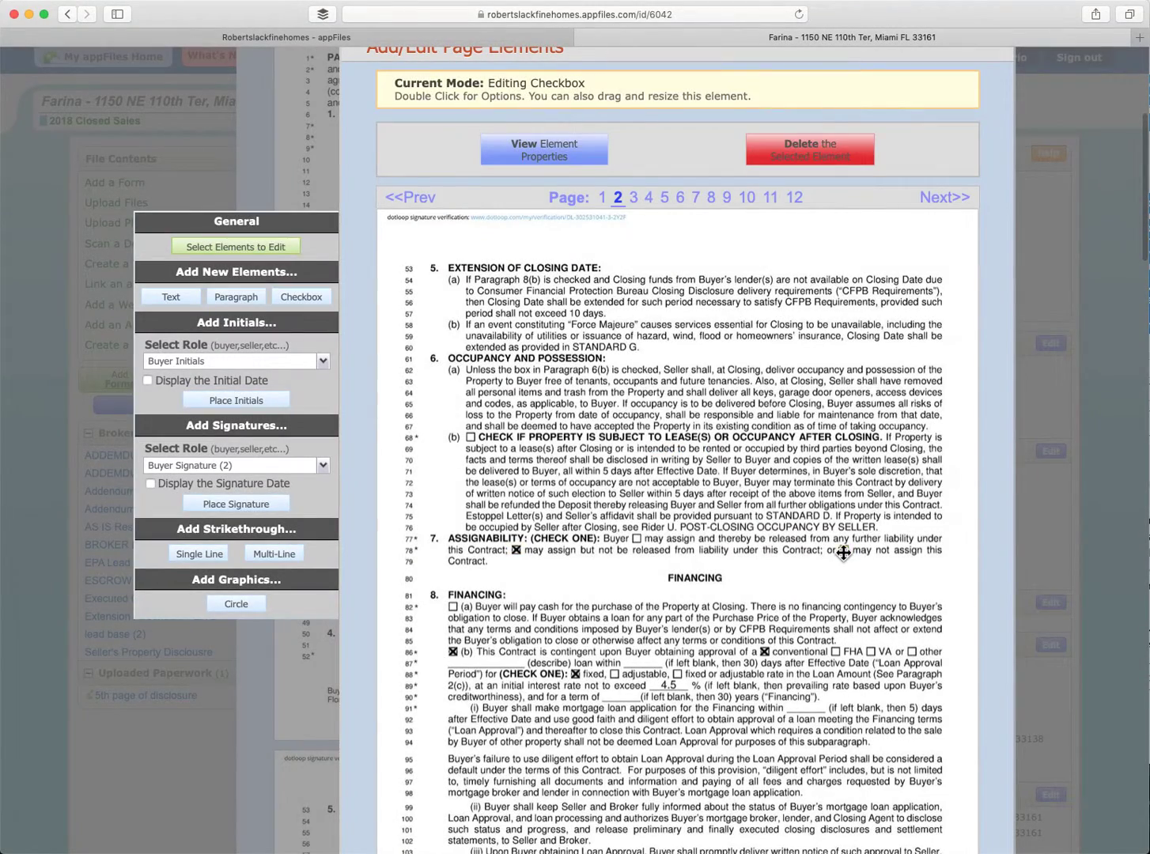
click(818, 156)
click(713, 451)
scroll(763, 613, down, 3)
scroll(762, 614, up, 4)
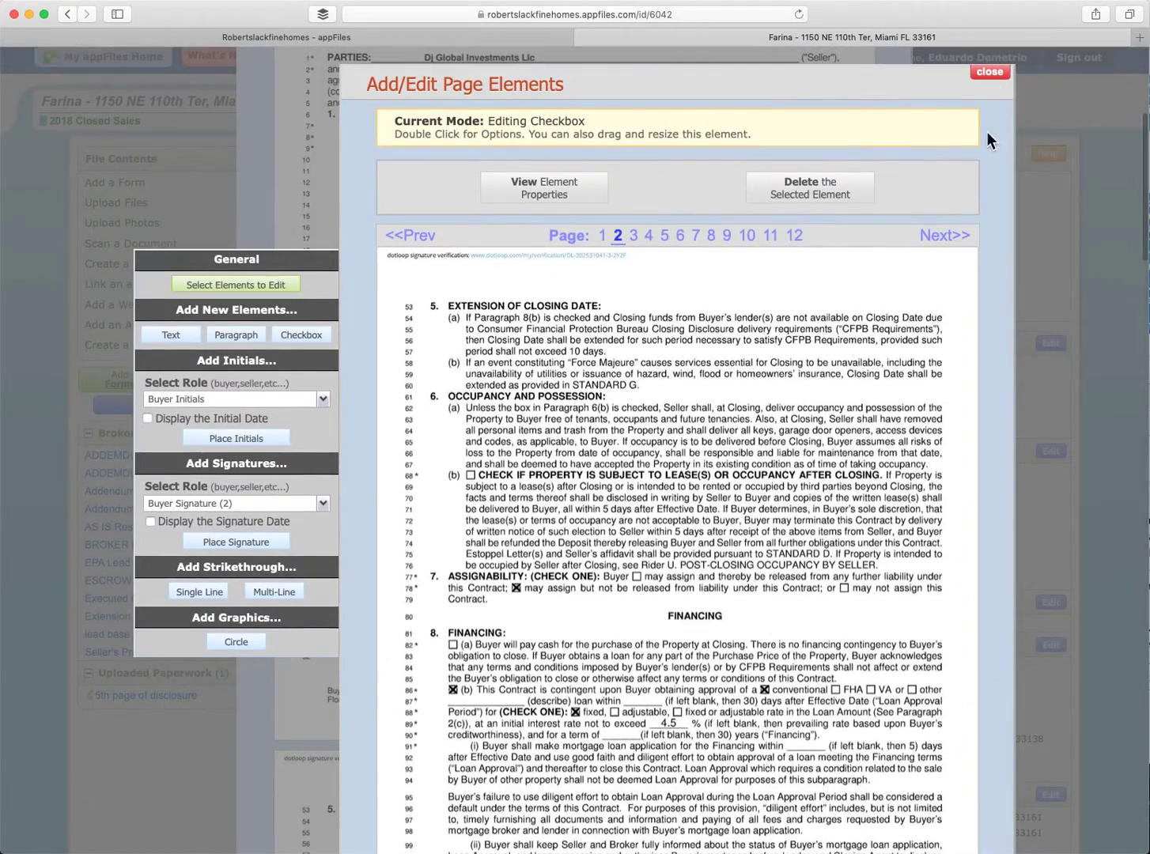
click(995, 70)
scroll(658, 283, up, 10)
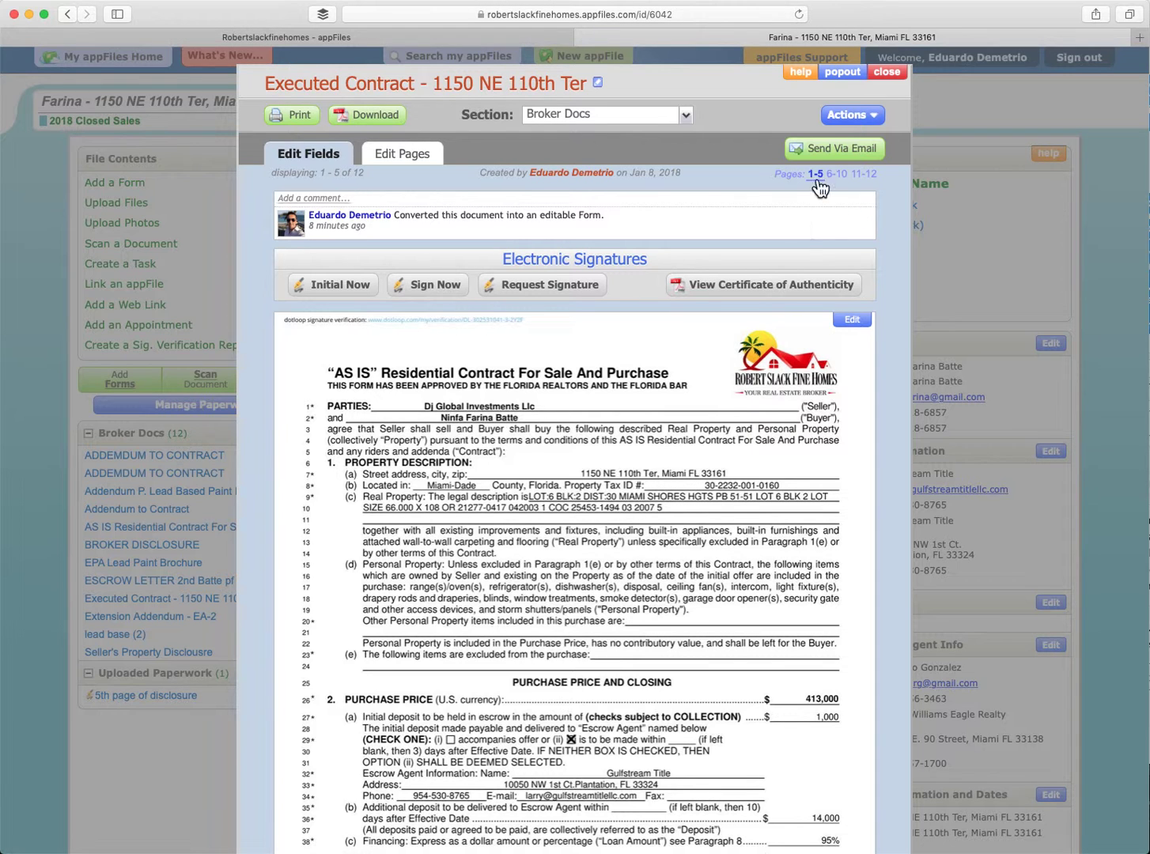
- Look through the recipient choices for emailing the executed contract, and close the unsent message and the contract
click(834, 150)
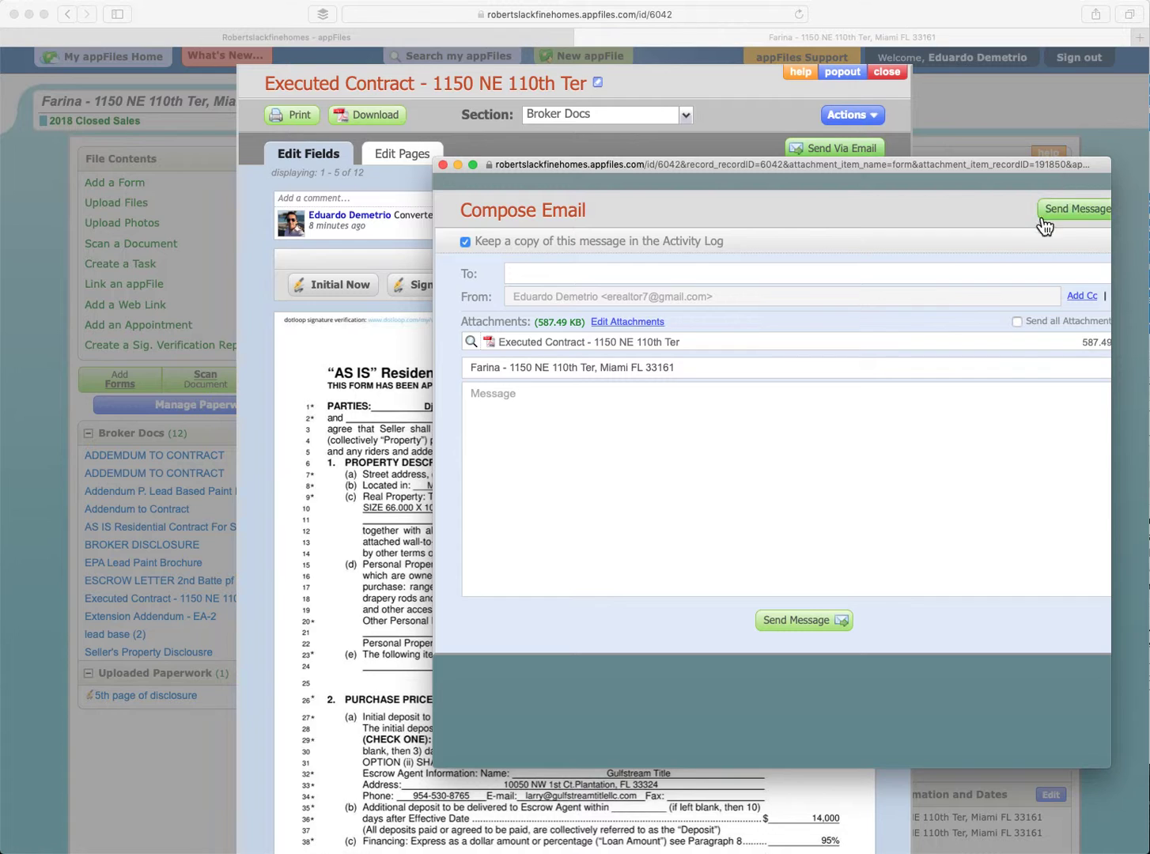
scroll(896, 361, right, 3)
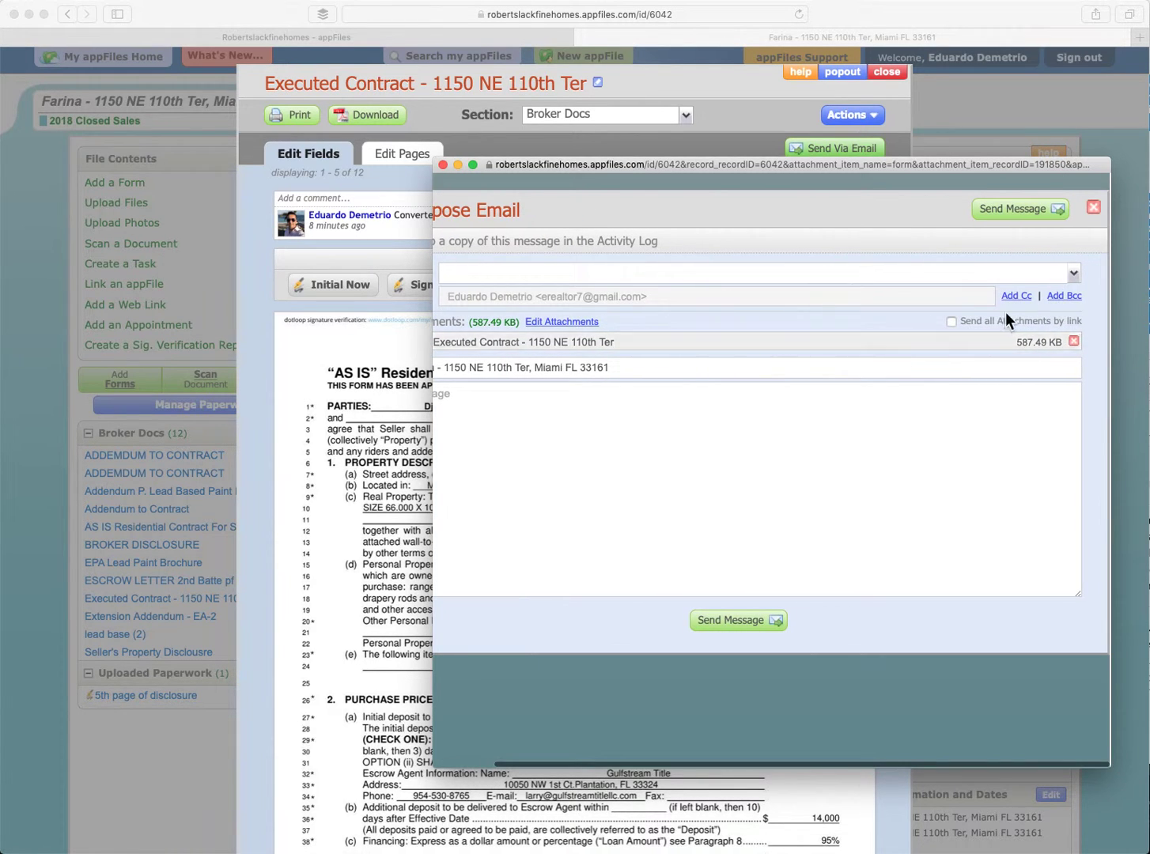
click(1073, 276)
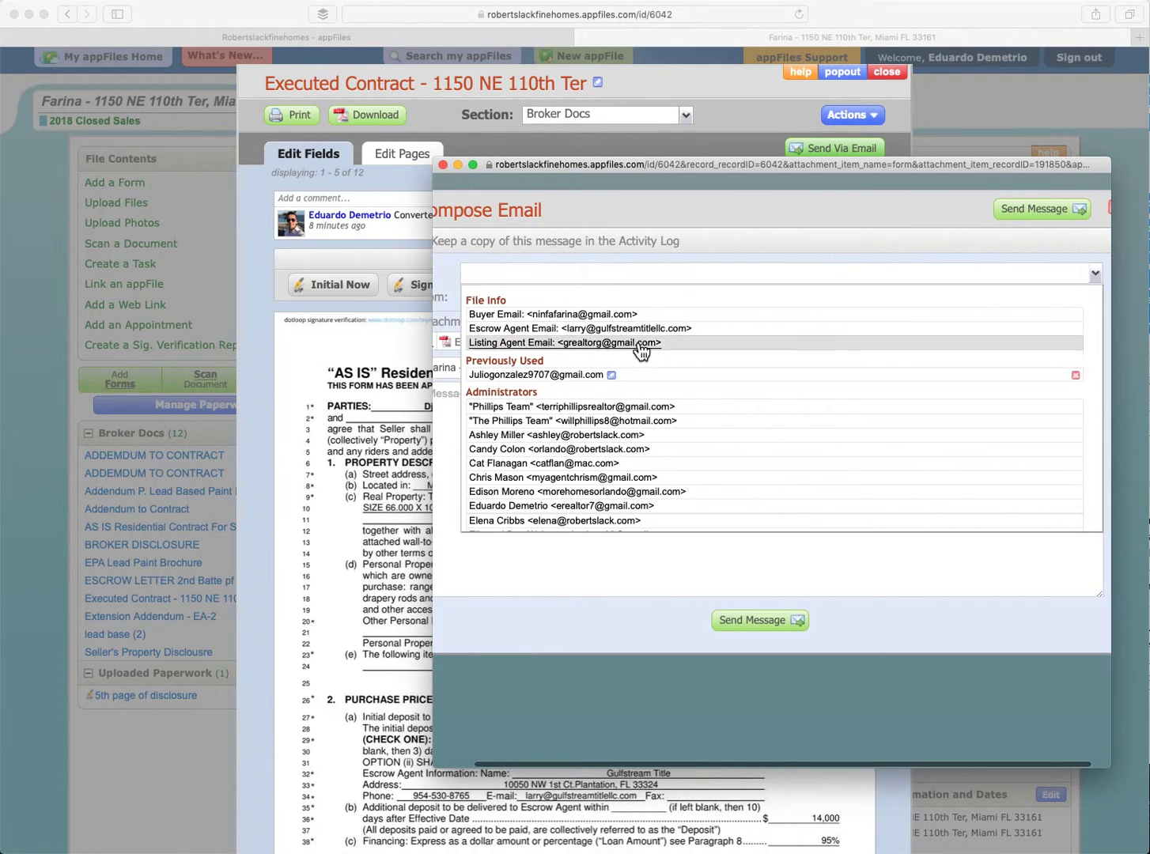
click(853, 199)
scroll(869, 218, right, 2)
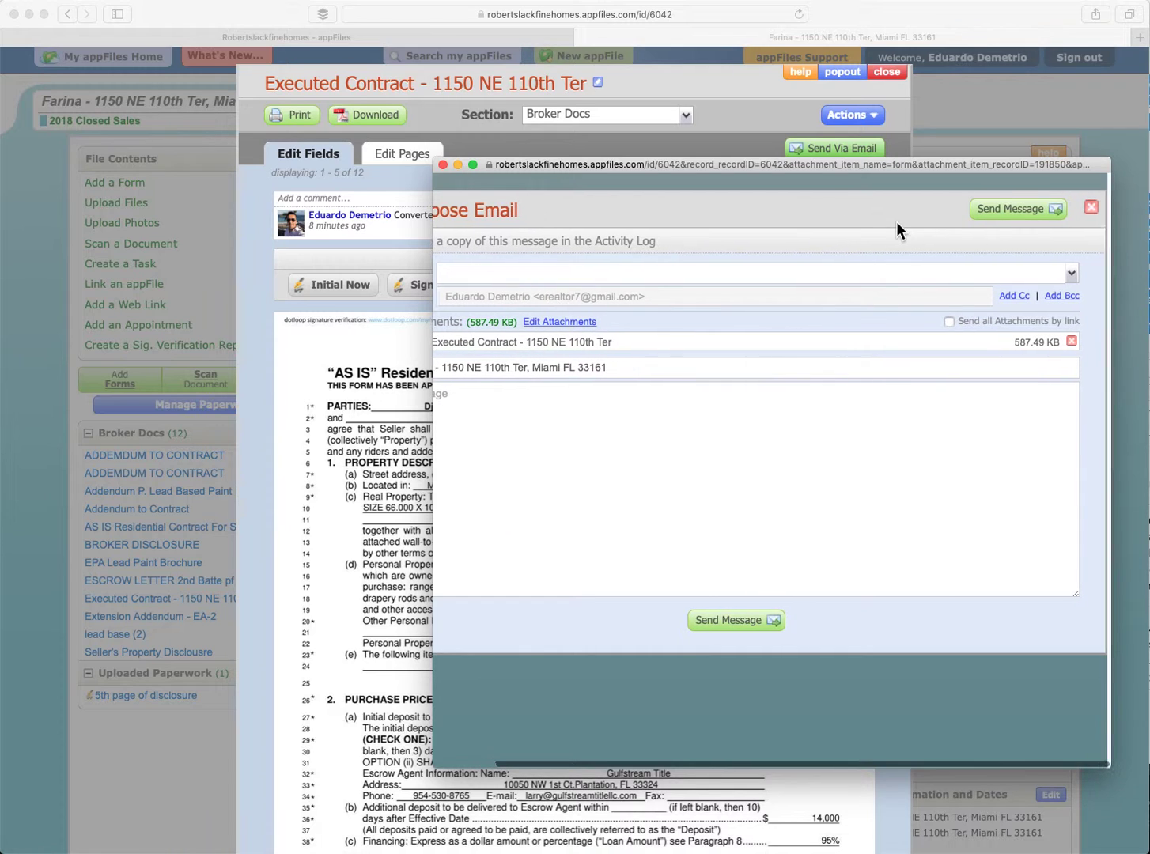
click(1094, 209)
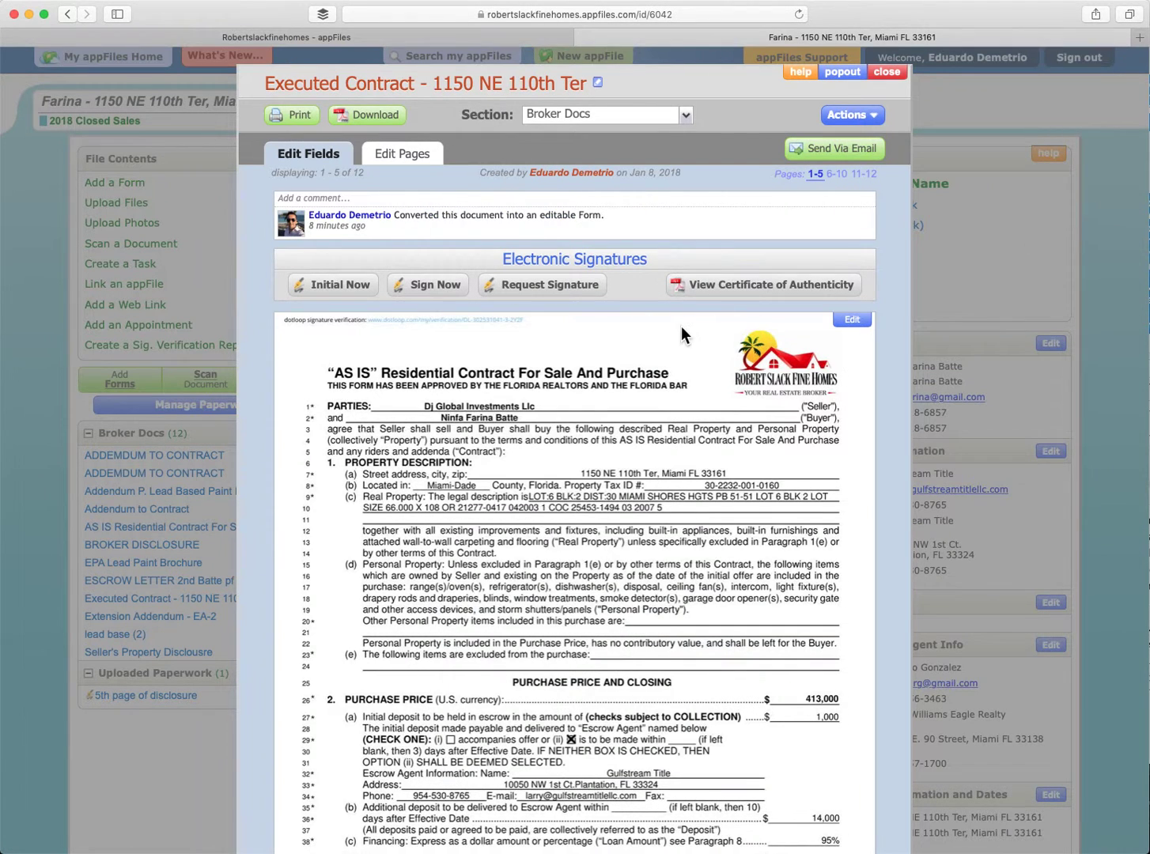
click(892, 75)
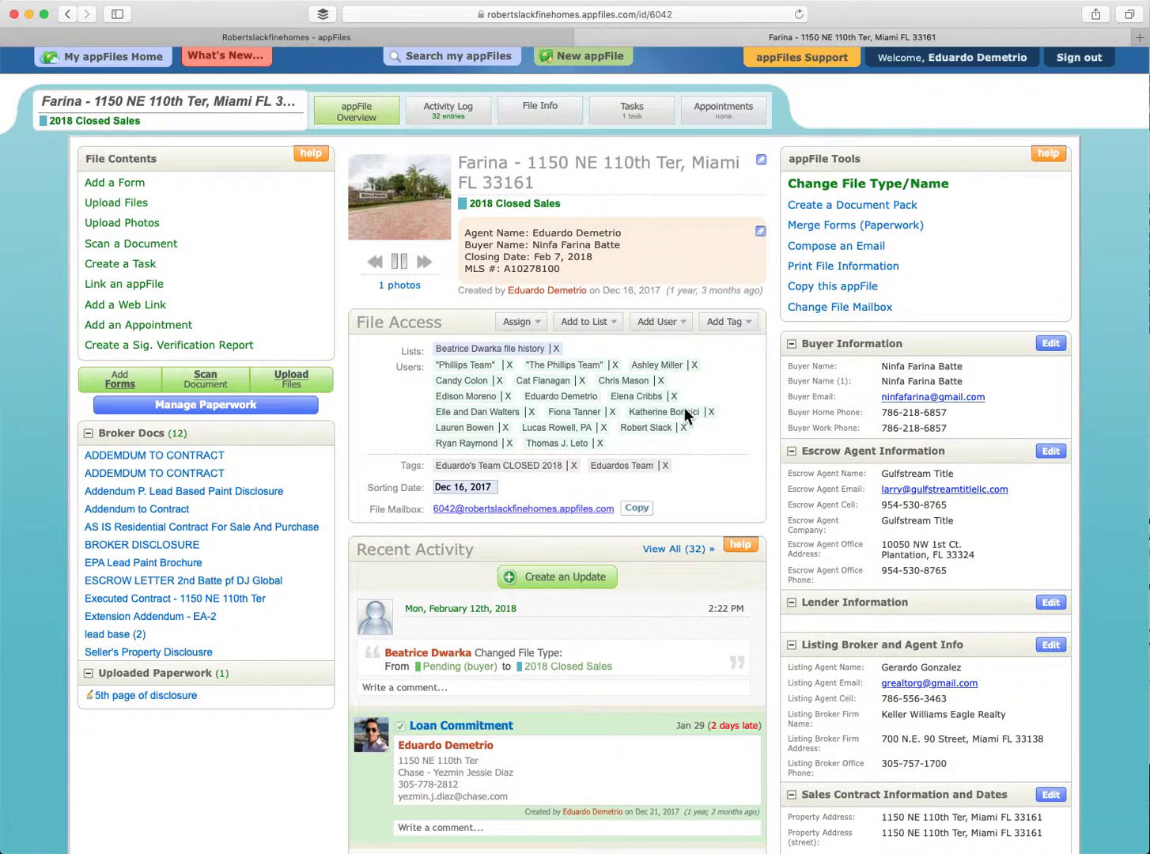